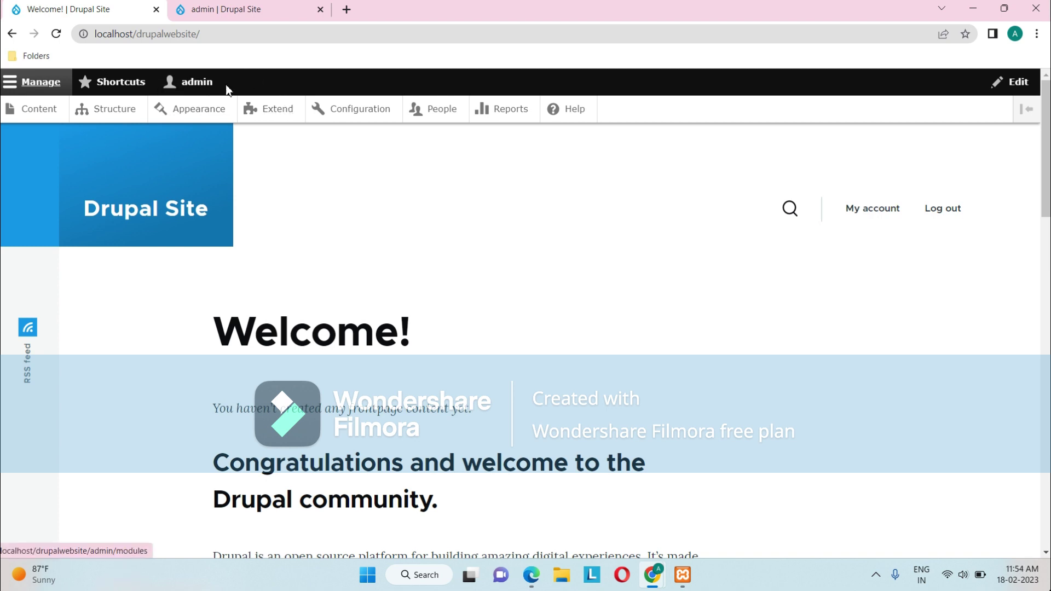
Show and hide the Manage toolbar tray to examine its administration sections.
click(36, 86)
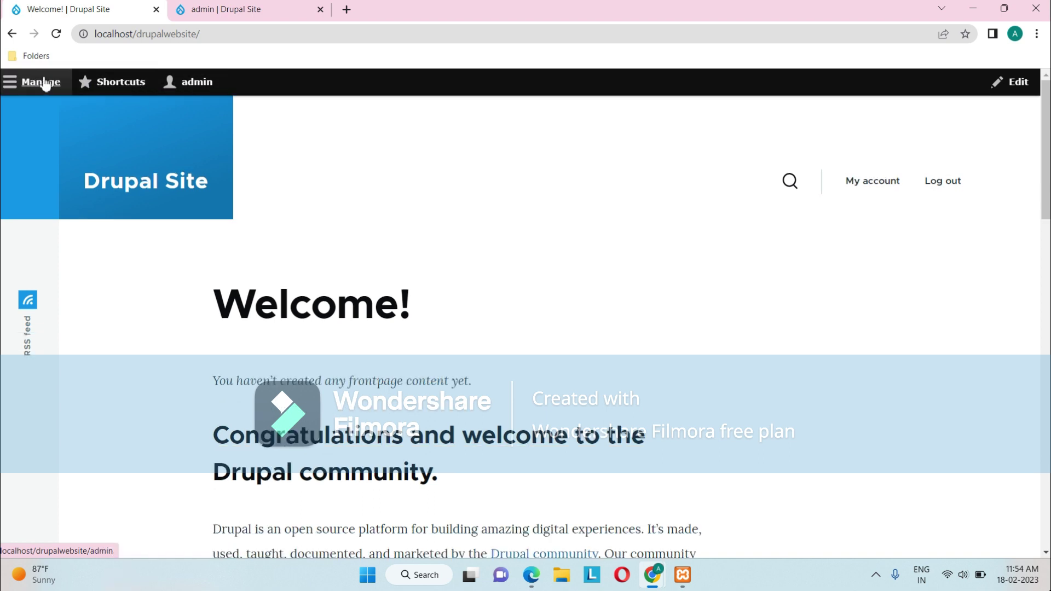
click(45, 84)
click(44, 83)
click(43, 83)
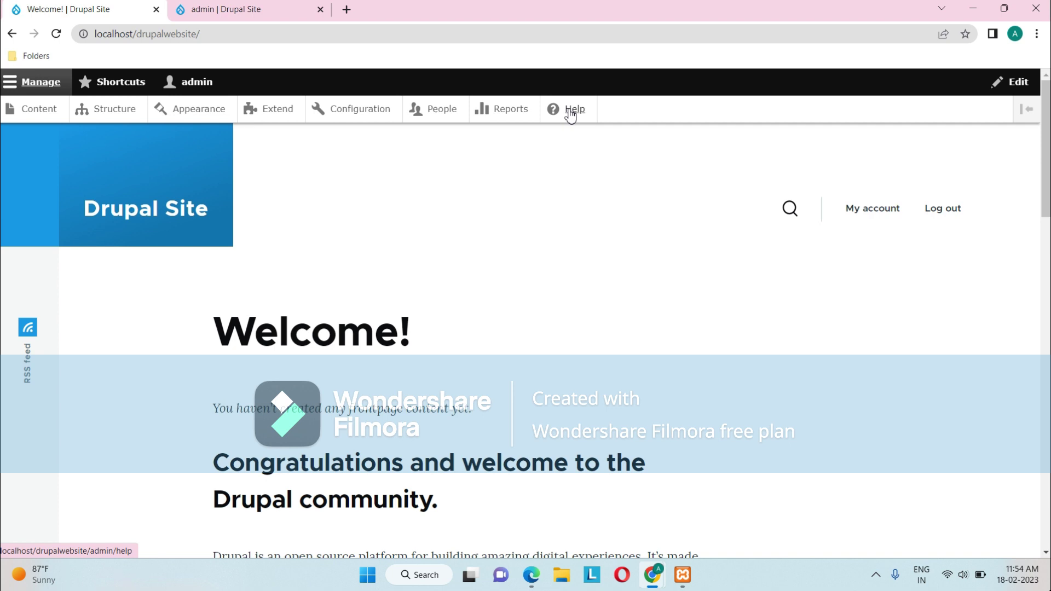
click(24, 82)
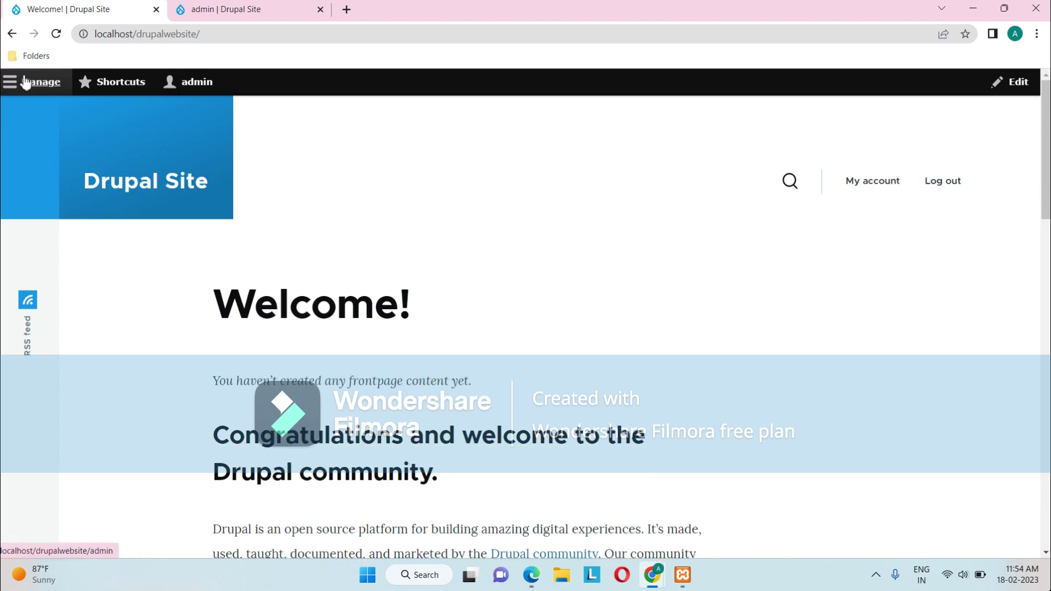
View the Shortcuts tray and the admin account tray, and bring back the Manage tray.
click(117, 82)
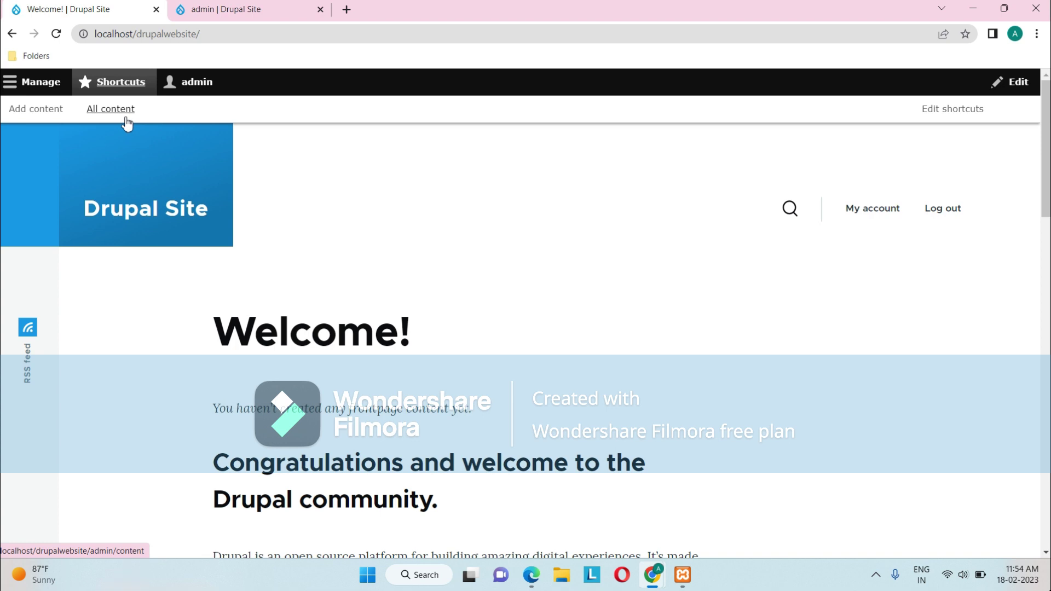
click(194, 90)
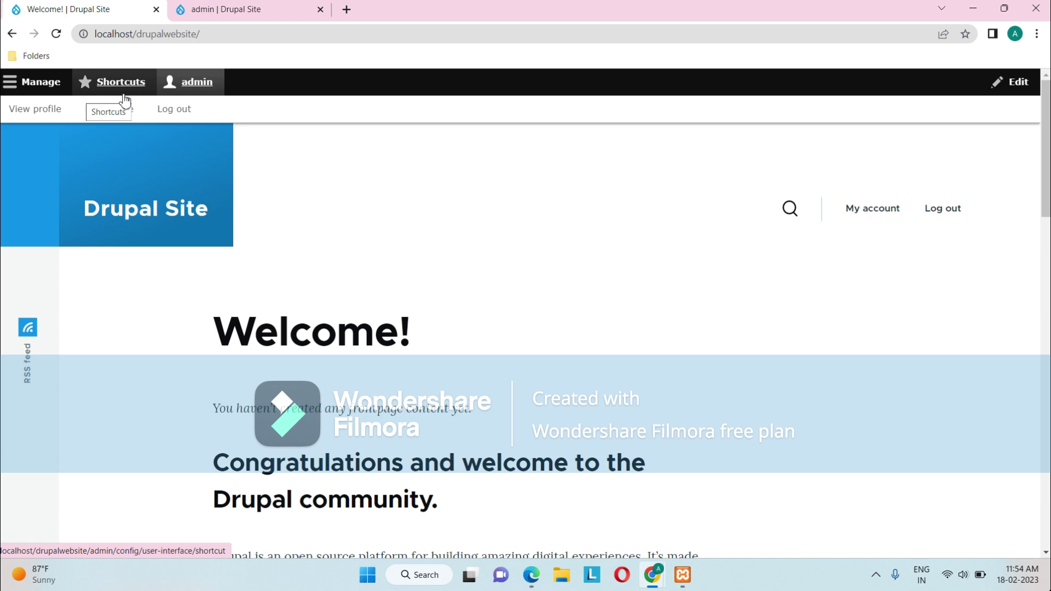
click(197, 96)
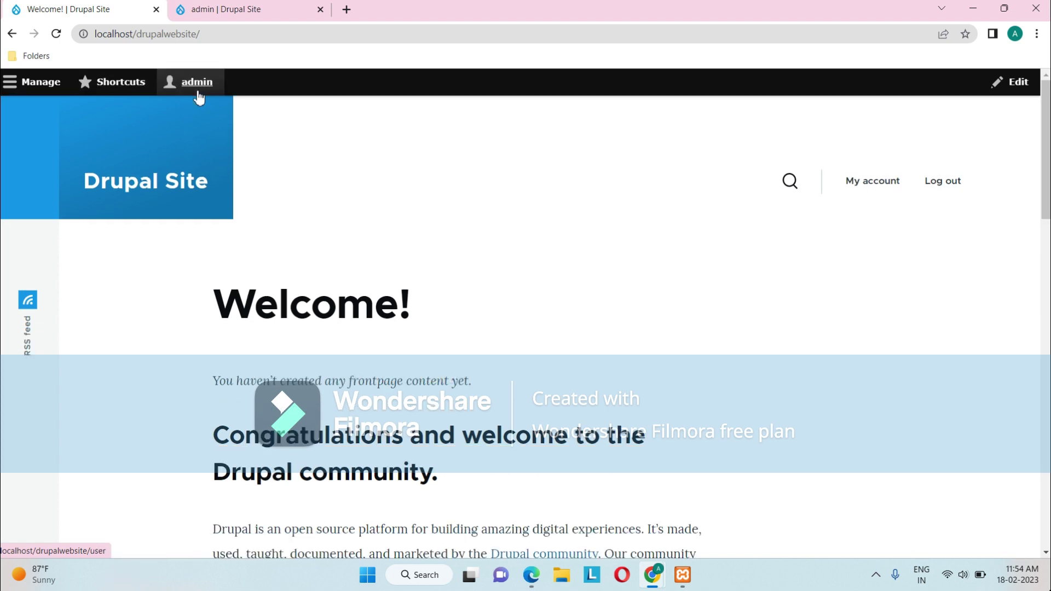
click(42, 84)
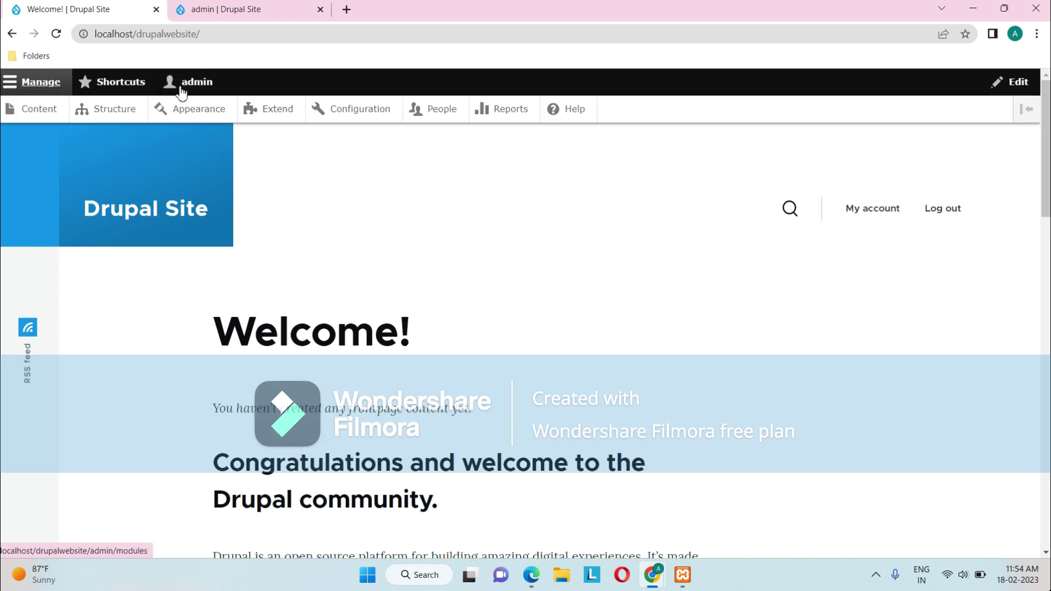
click(48, 85)
click(47, 83)
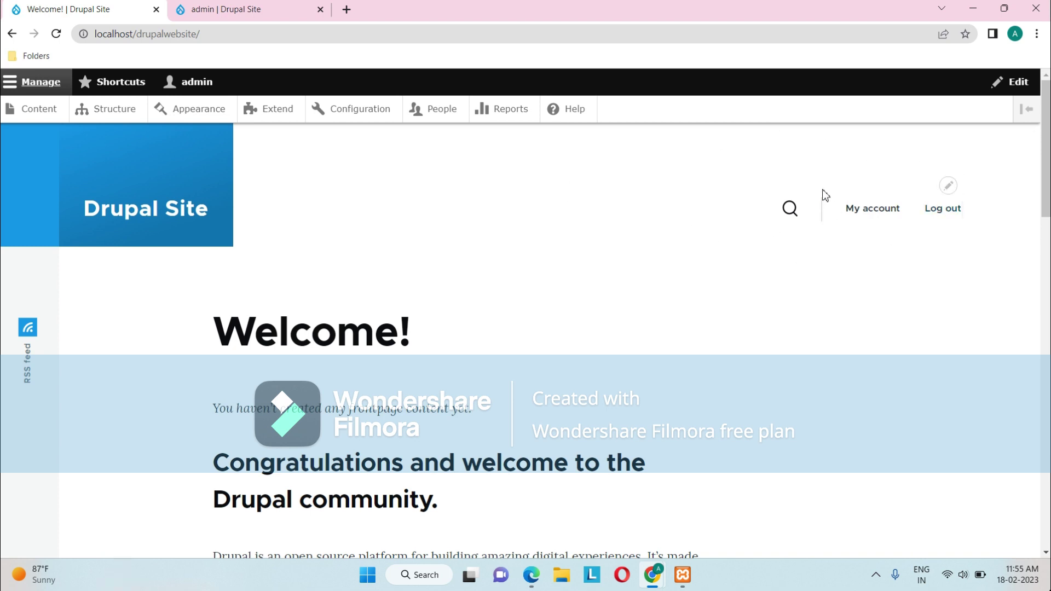
Look over the Welcome page, and switch to the browser window showing the Amadeus Watch Company home page.
scroll(578, 387, down, 7)
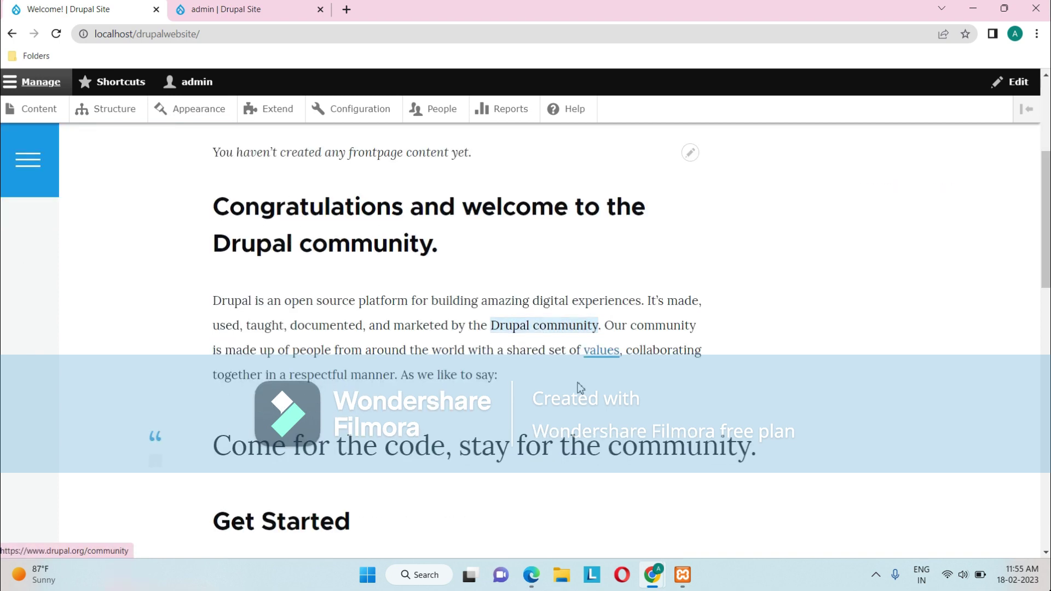
scroll(580, 387, up, 8)
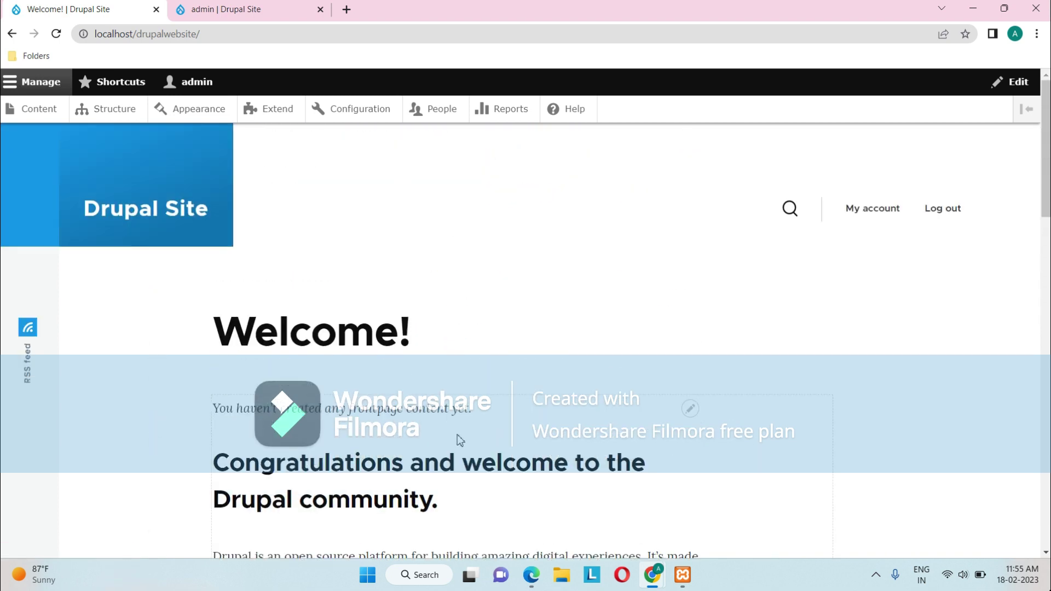
mouse_move(654, 575)
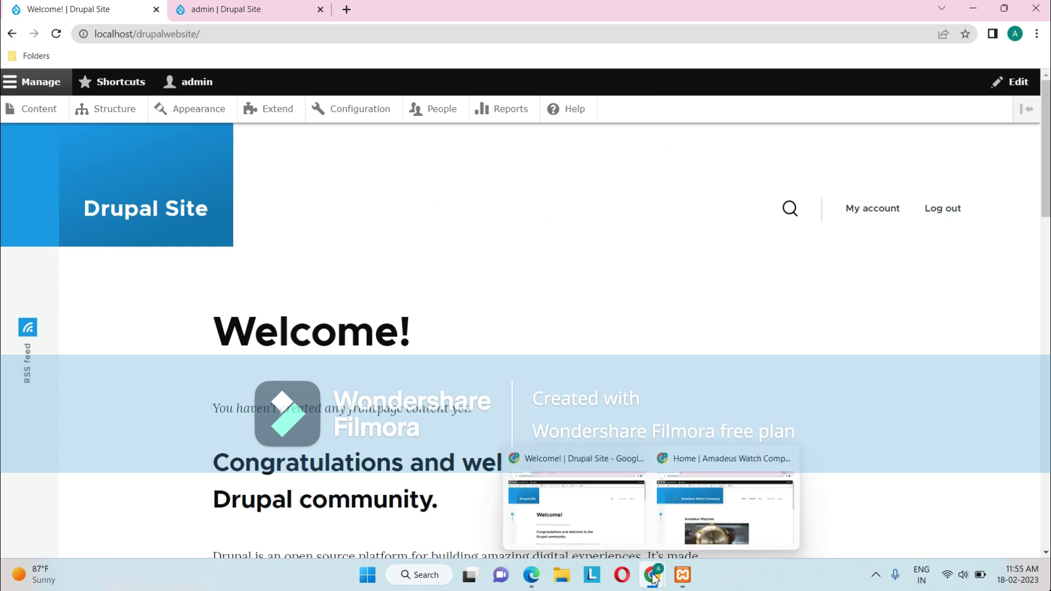
click(716, 532)
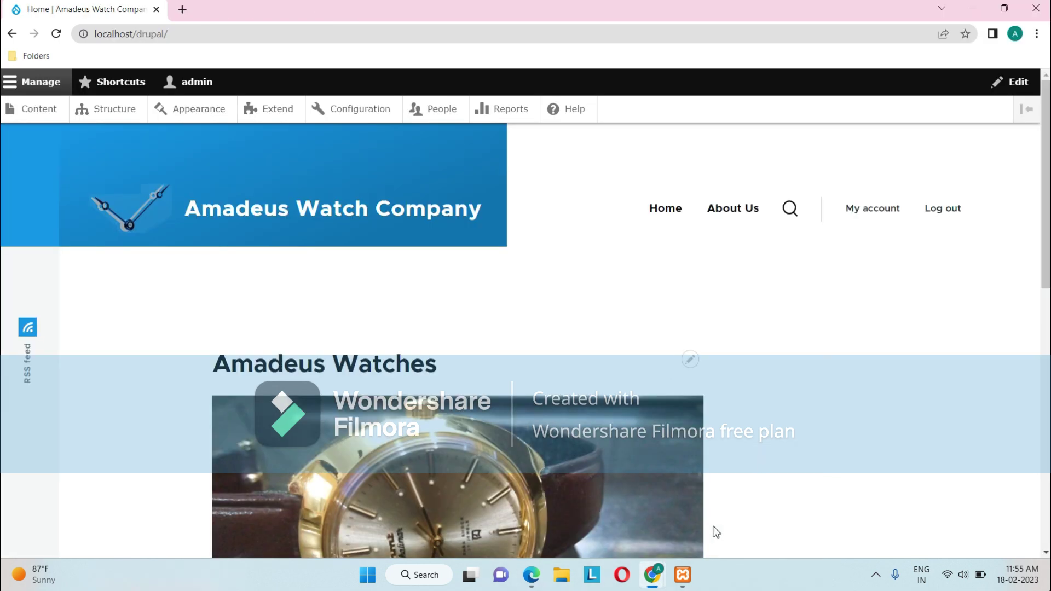
scroll(788, 405, down, 2)
scroll(790, 404, up, 2)
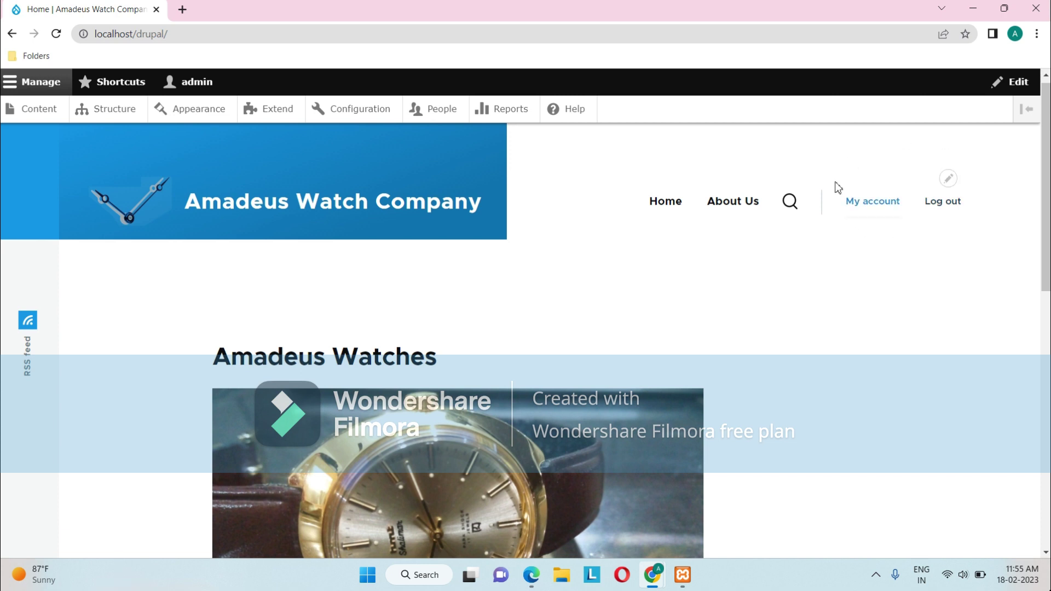
Open the My account page of the Amadeus Watch Company site and examine the admin profile.
click(874, 213)
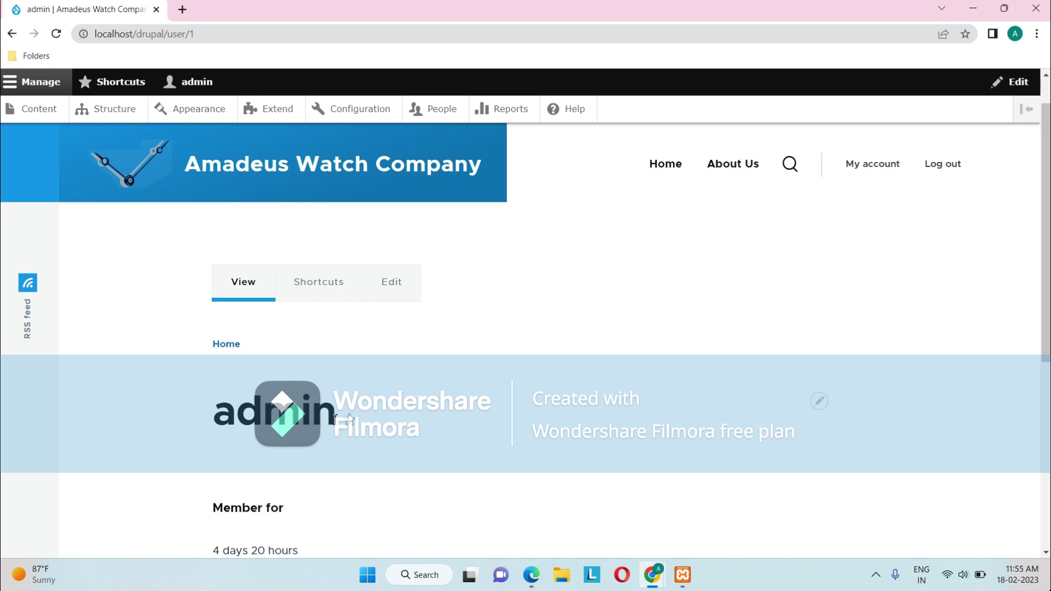
drag(336, 418, 214, 418)
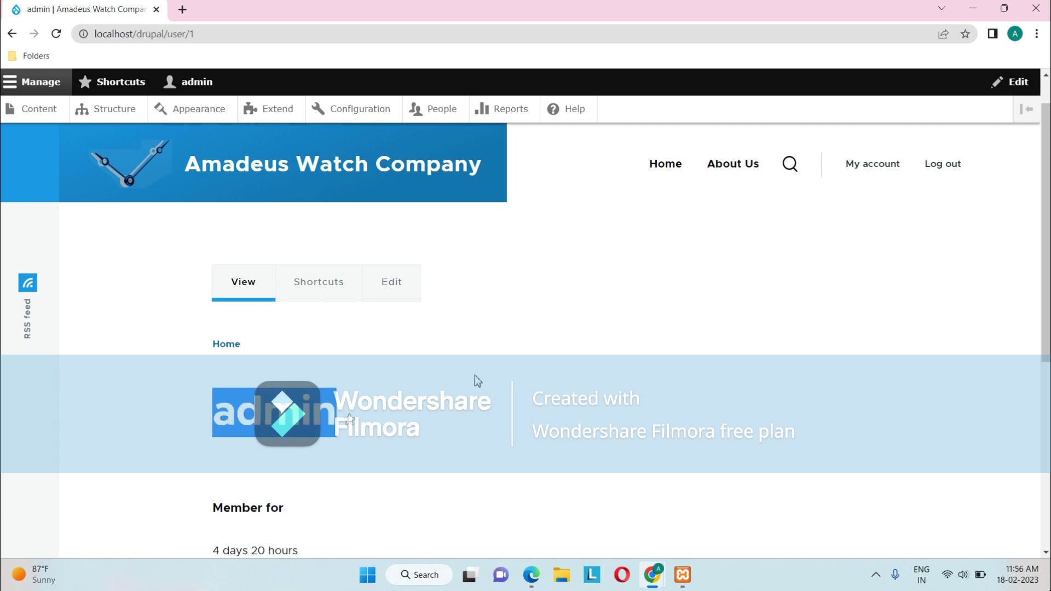
click(659, 366)
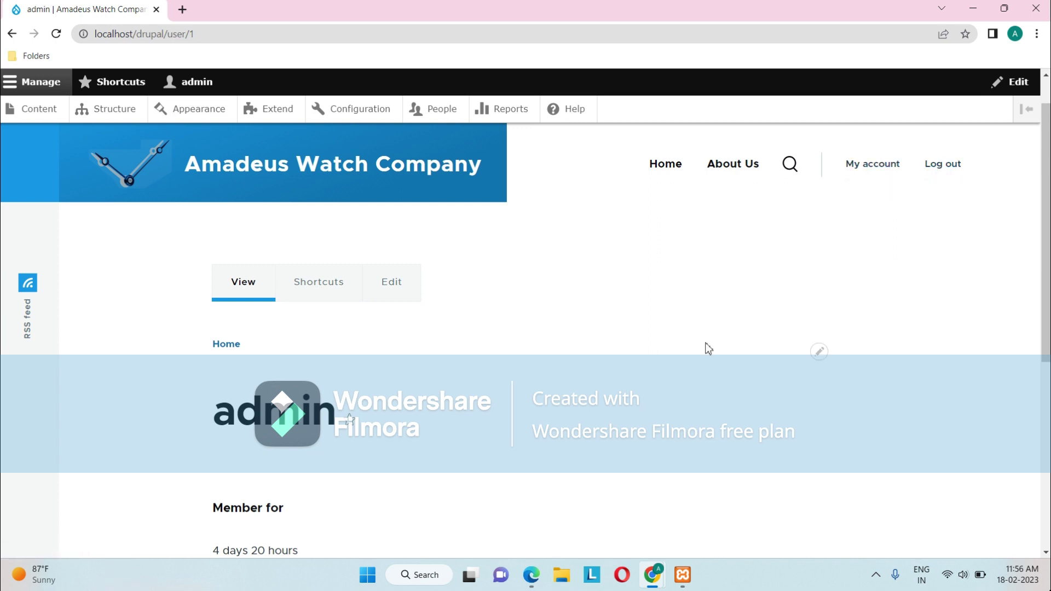
scroll(711, 341, up, 1)
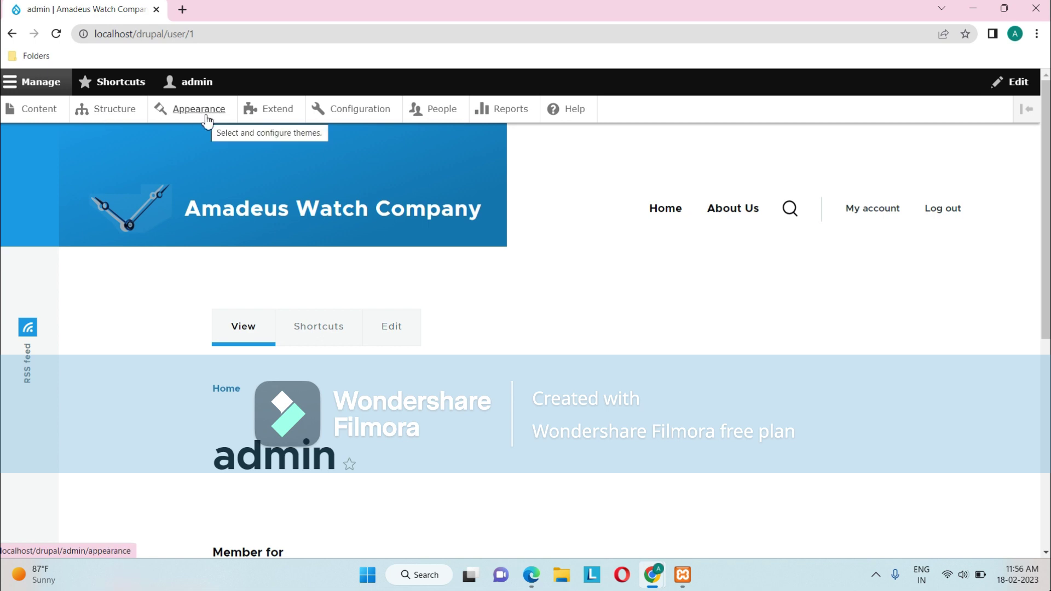
Open the site's content administration and look through its Content, Comments and Files pages.
click(42, 115)
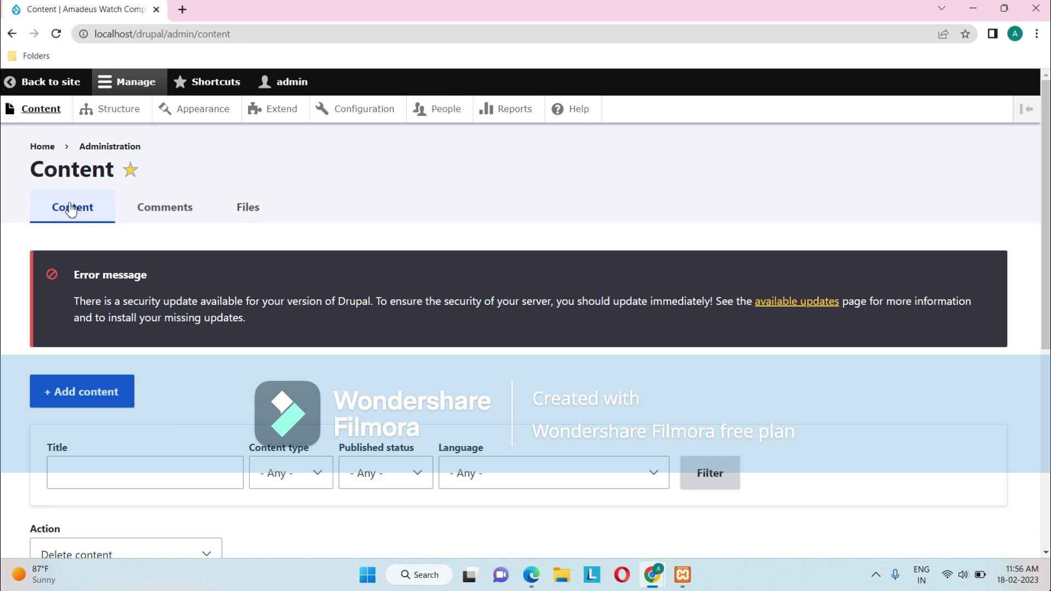
click(193, 216)
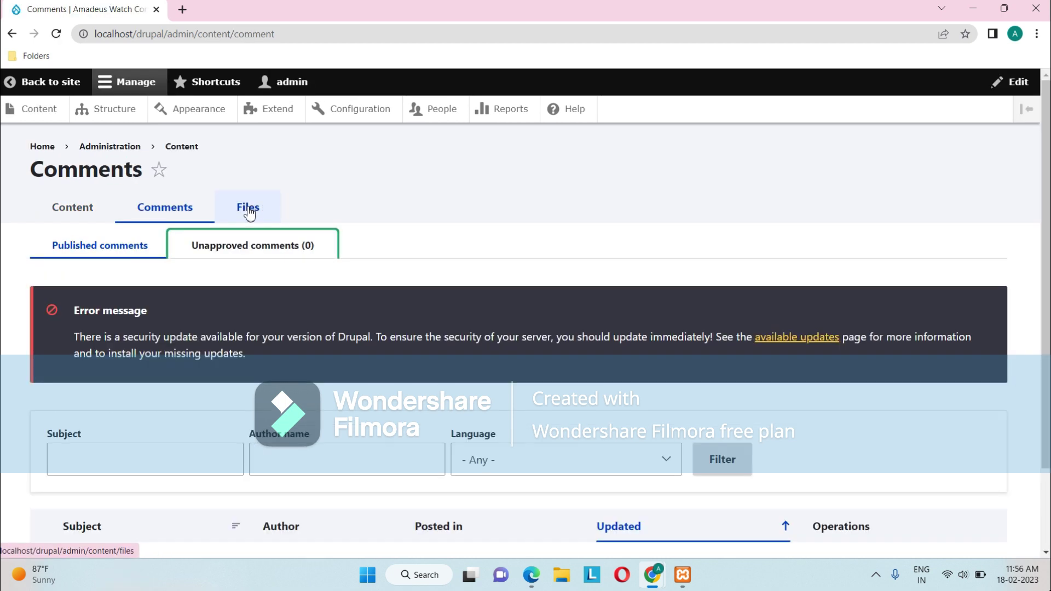
click(86, 212)
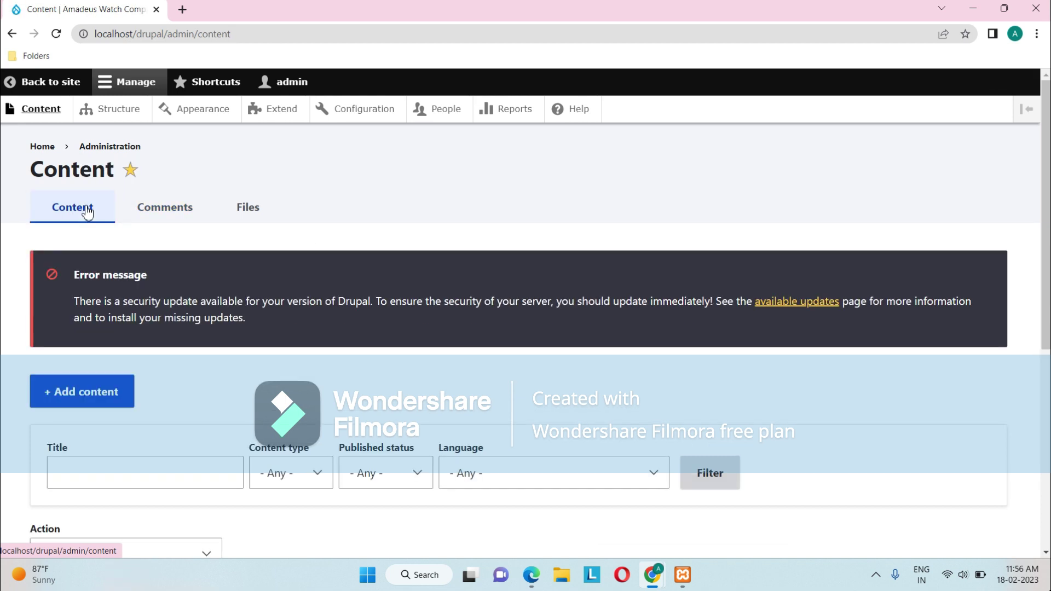
click(173, 212)
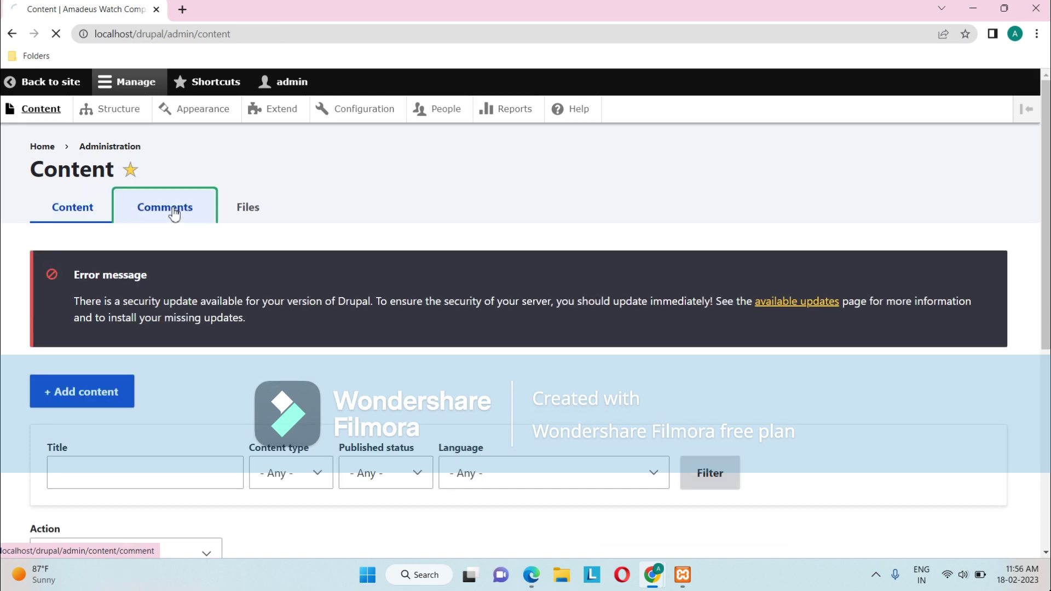
click(243, 214)
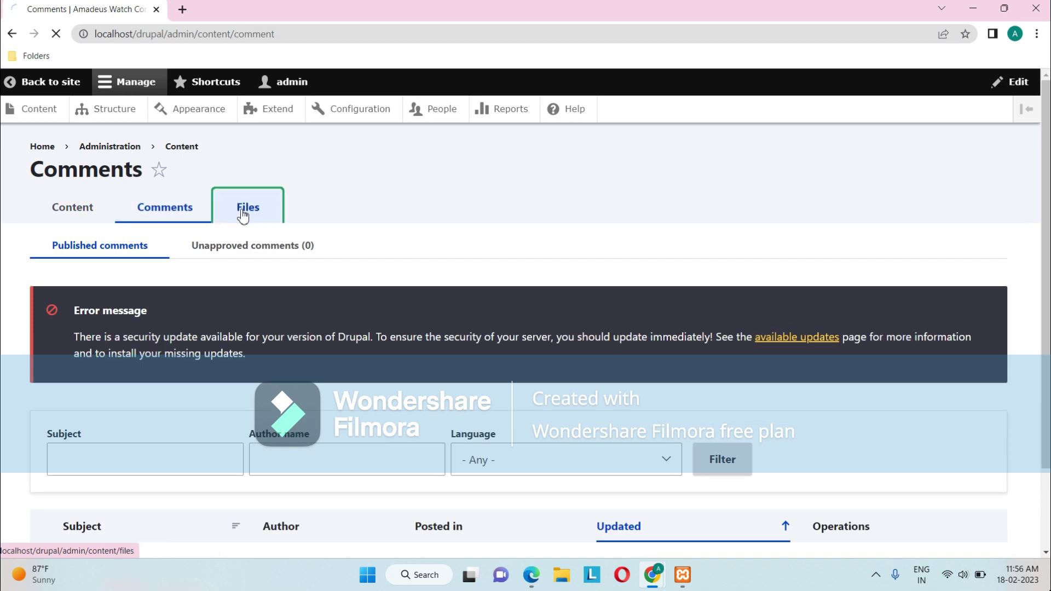
scroll(178, 399, down, 2)
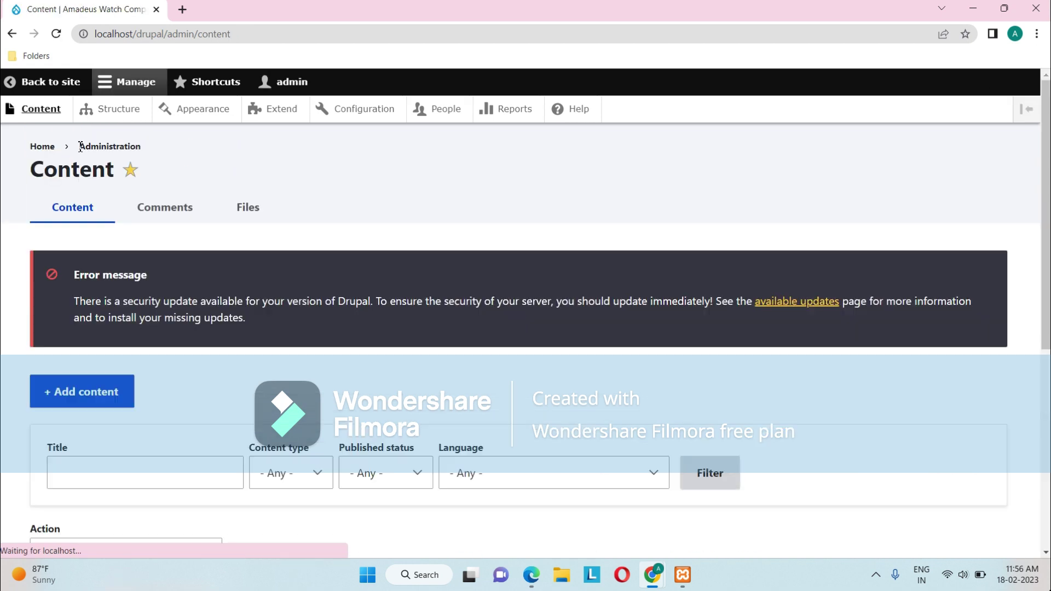
View the content types offered for adding content, and return to the content administration page.
scroll(106, 326, down, 3)
click(96, 208)
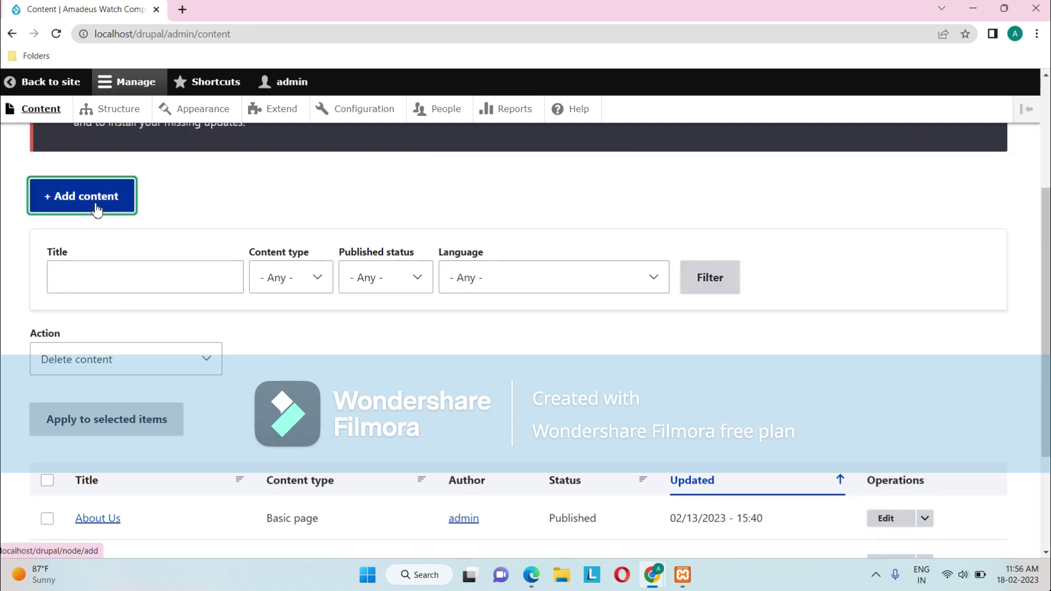
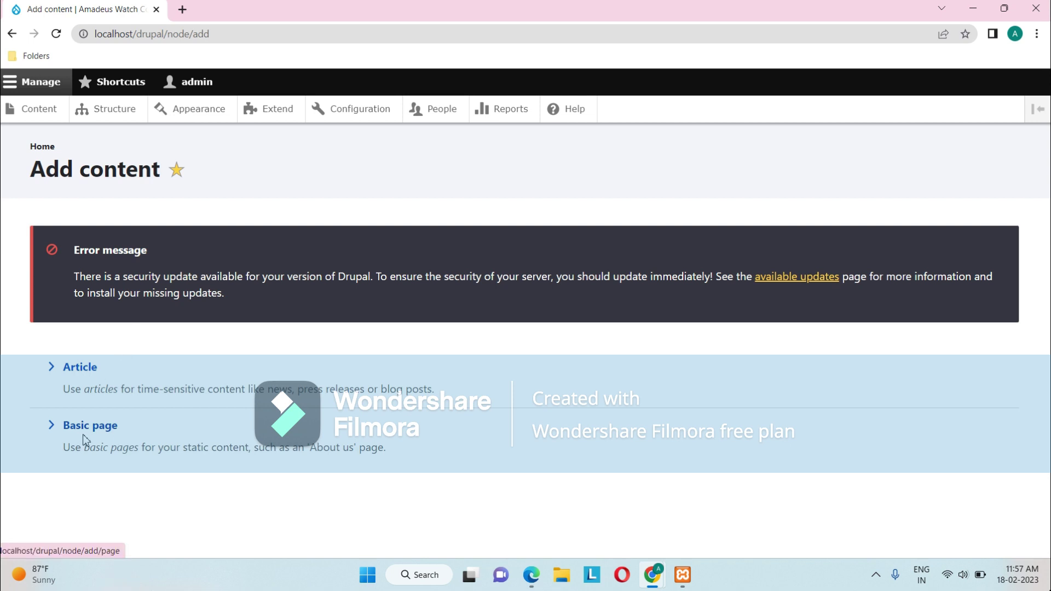
click(11, 33)
Examine the list of existing content, including its title, content type, author, status and operations columns.
scroll(141, 289, down, 3)
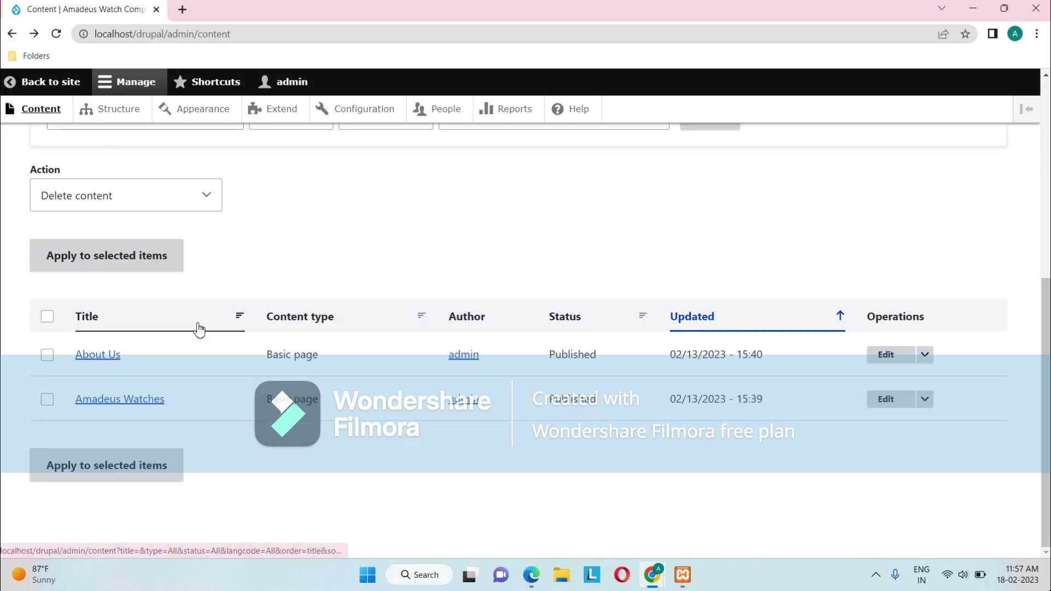
scroll(274, 441, up, 1)
scroll(273, 440, down, 1)
scroll(274, 441, up, 3)
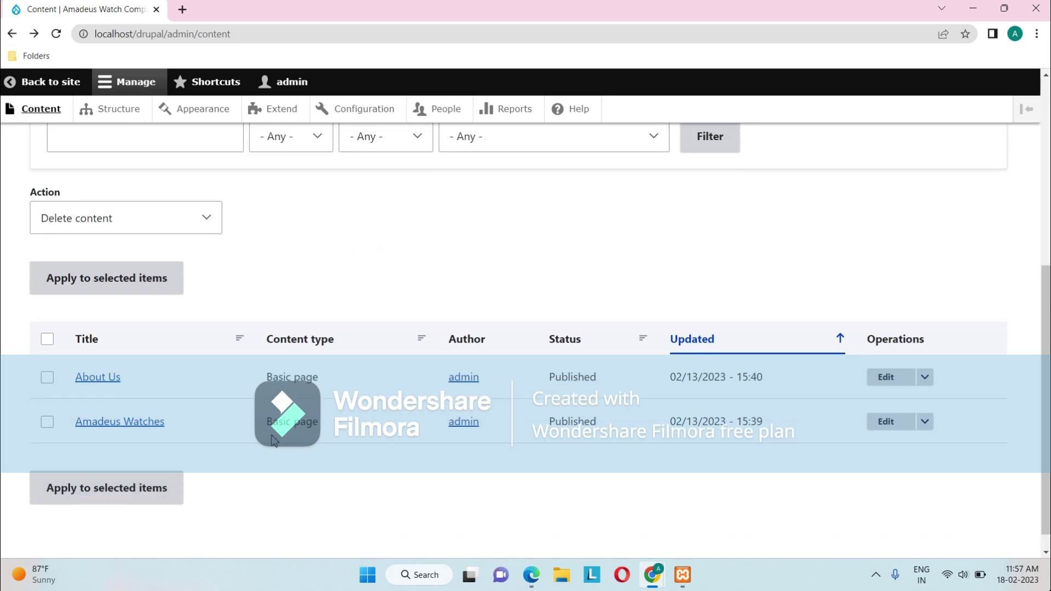
scroll(274, 440, down, 1)
scroll(274, 440, down, 2)
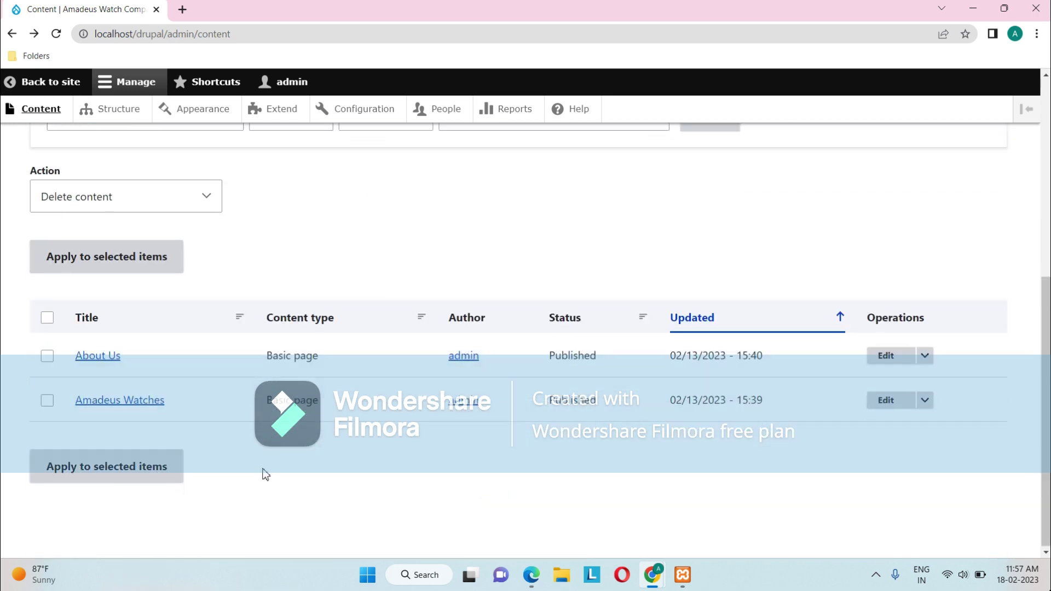
scroll(230, 488, up, 5)
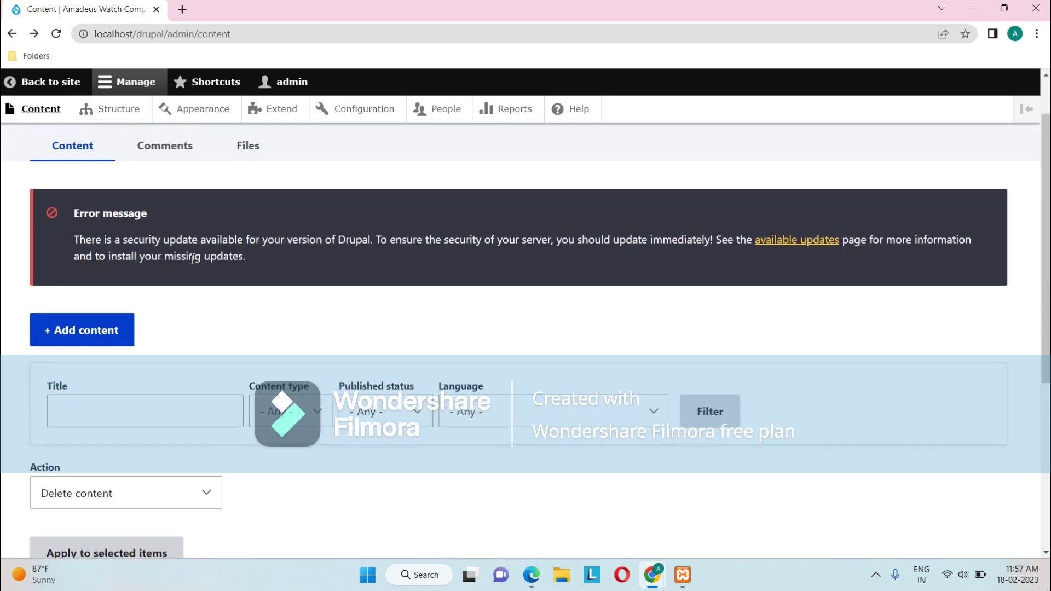
Open the Comments administration page and examine the published comments list.
click(168, 158)
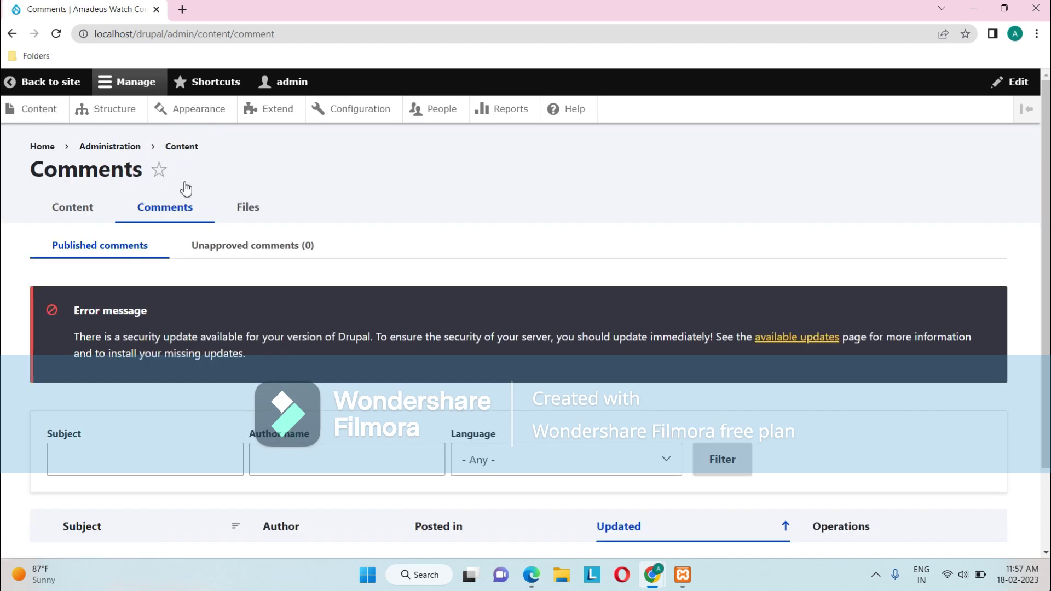
scroll(214, 285, down, 2)
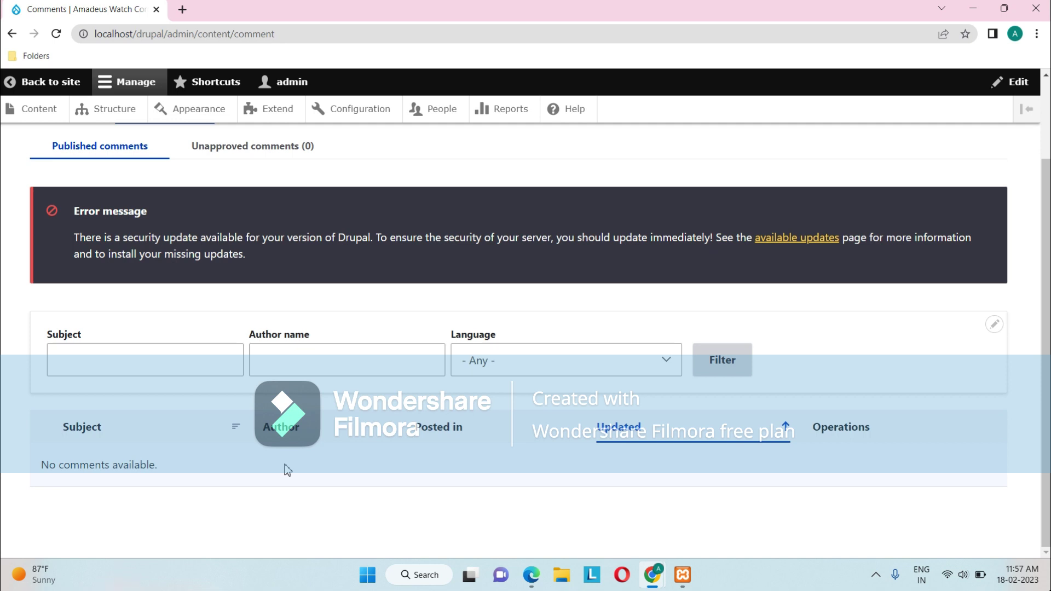
scroll(274, 462, up, 1)
scroll(364, 441, down, 1)
Examine the Subject, Author name and Language filters for published comments, and open the unapproved comments list.
click(179, 365)
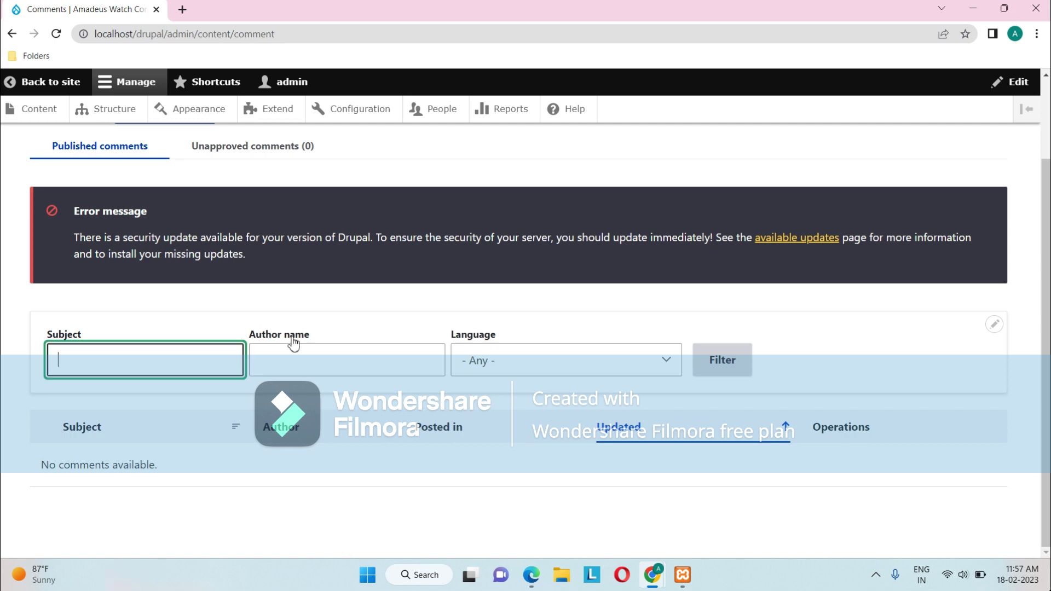
click(376, 346)
click(555, 370)
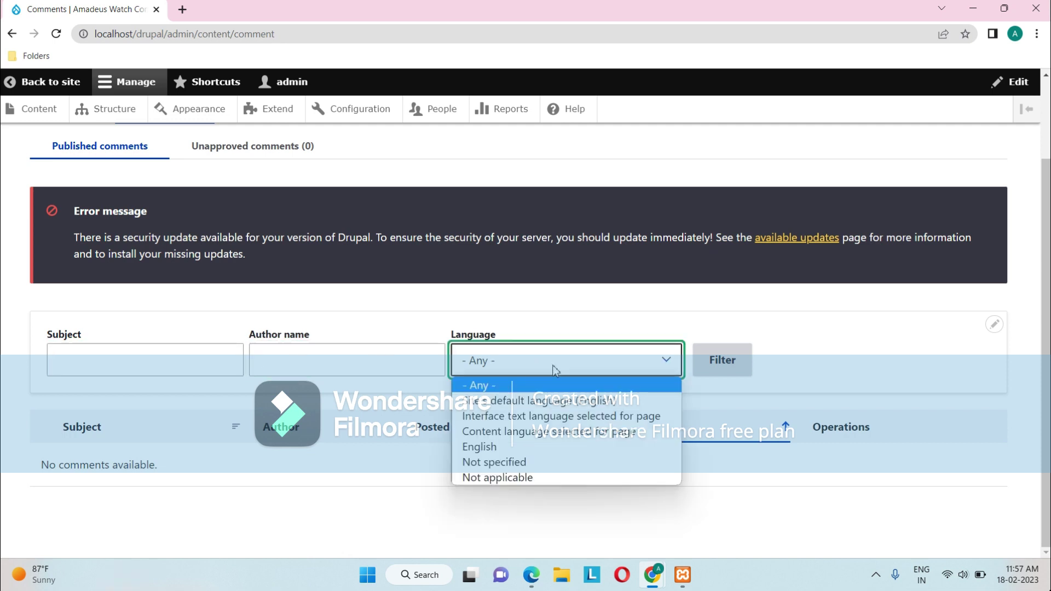
click(839, 299)
scroll(839, 299, up, 2)
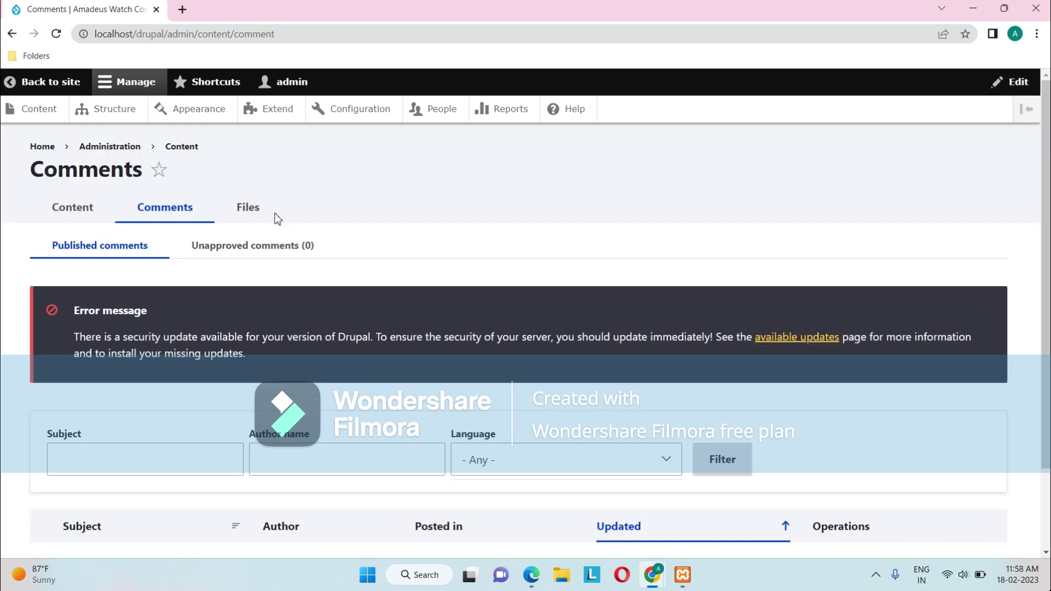
click(239, 251)
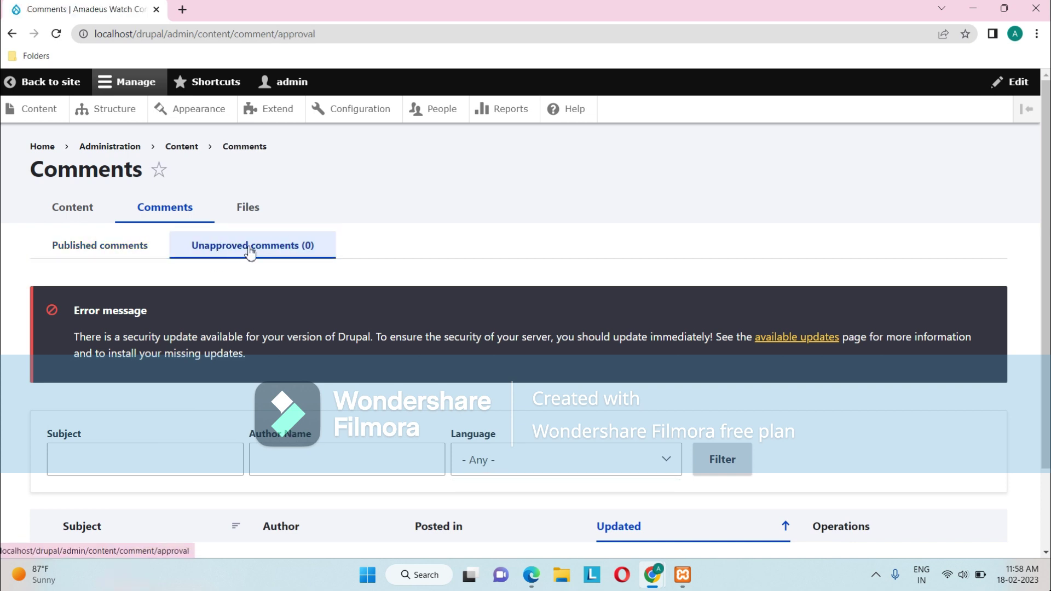
Open the Files administration page and examine the list of uploaded files.
click(252, 208)
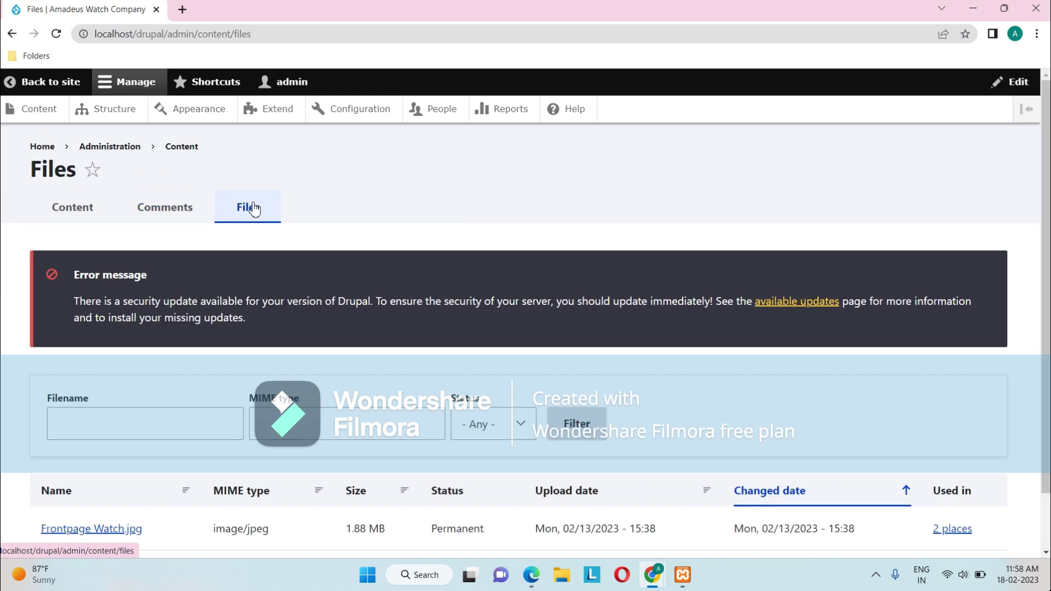
scroll(152, 392, down, 1)
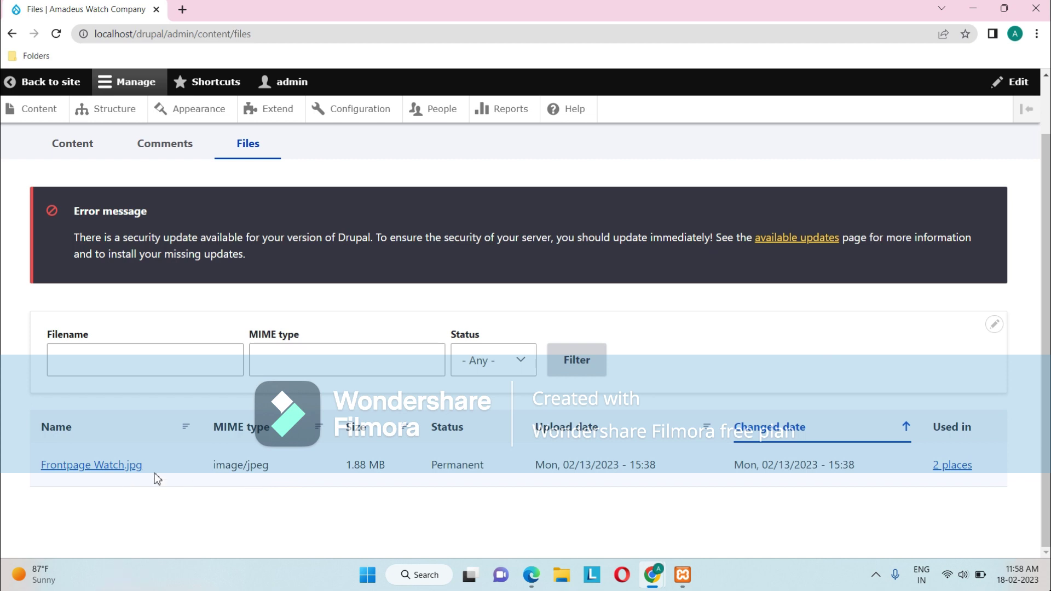
scroll(331, 480, up, 1)
scroll(330, 474, down, 1)
Examine the Filename, MIME type and Status filters for files, including the available status options.
click(94, 335)
click(361, 329)
click(134, 368)
click(311, 351)
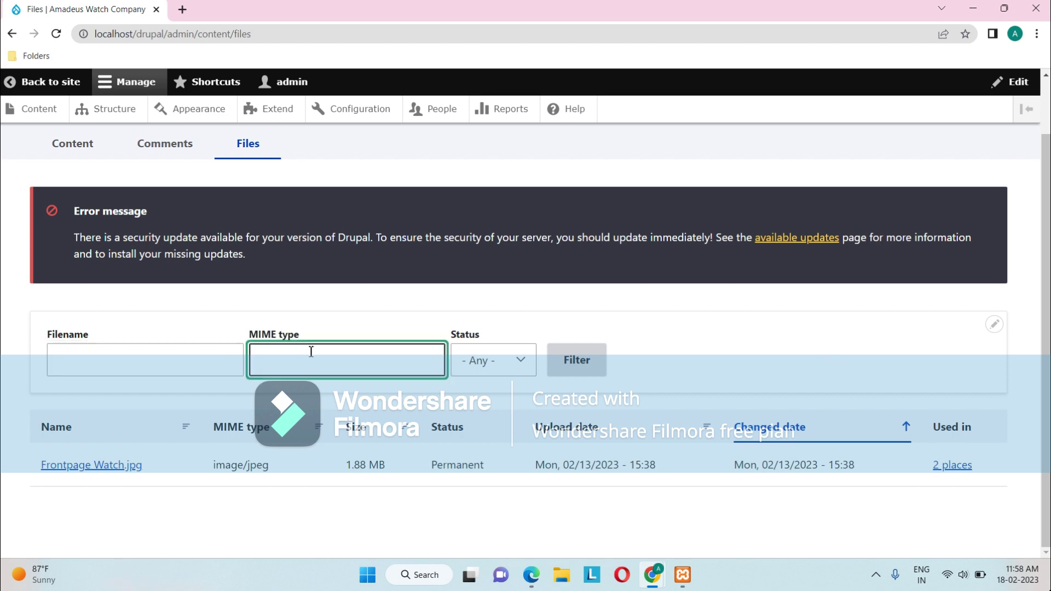
click(521, 363)
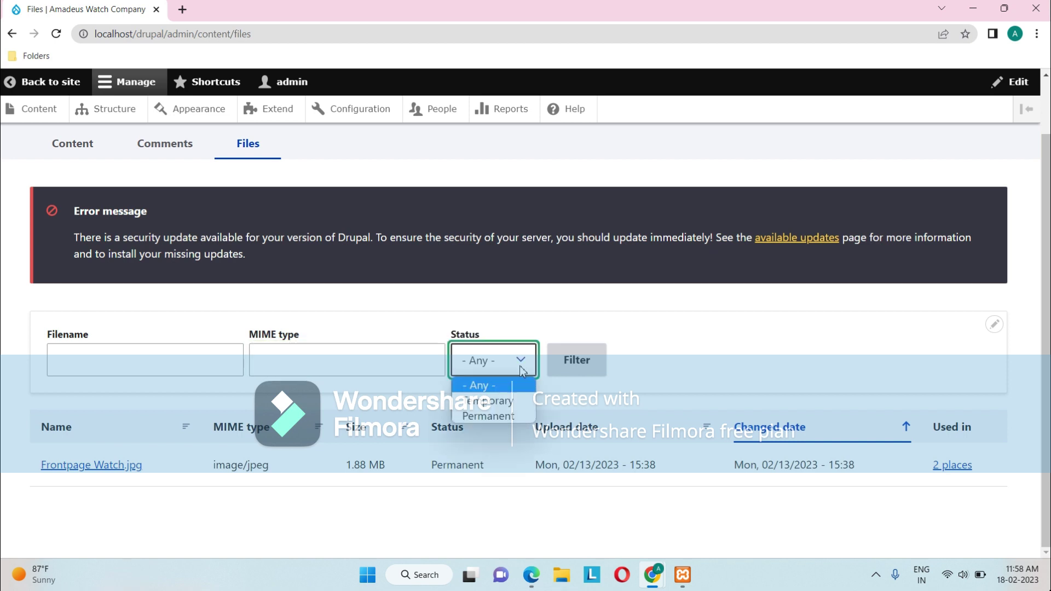
click(671, 327)
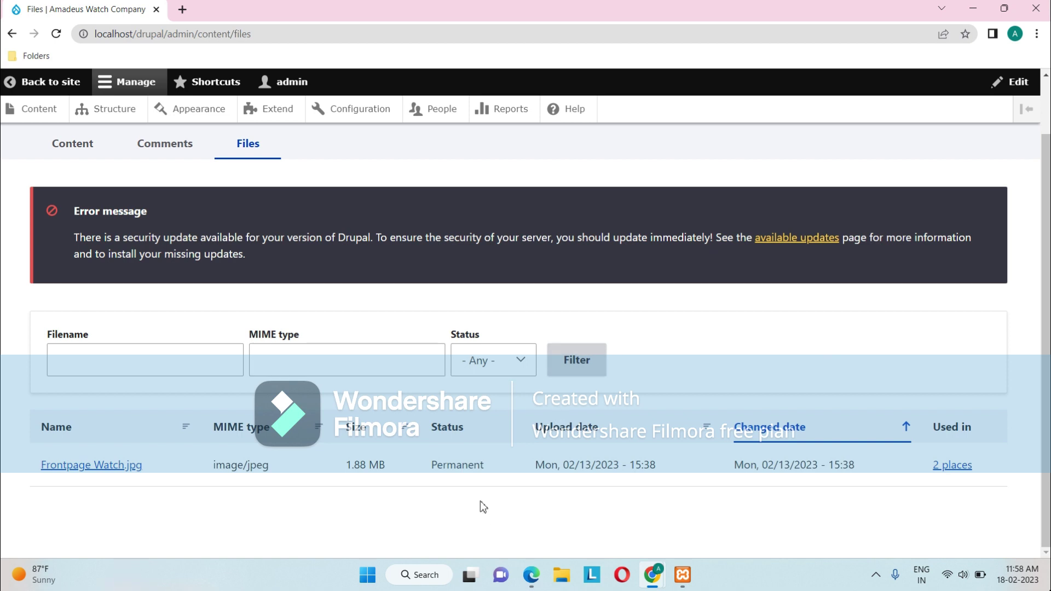
scroll(481, 501, up, 1)
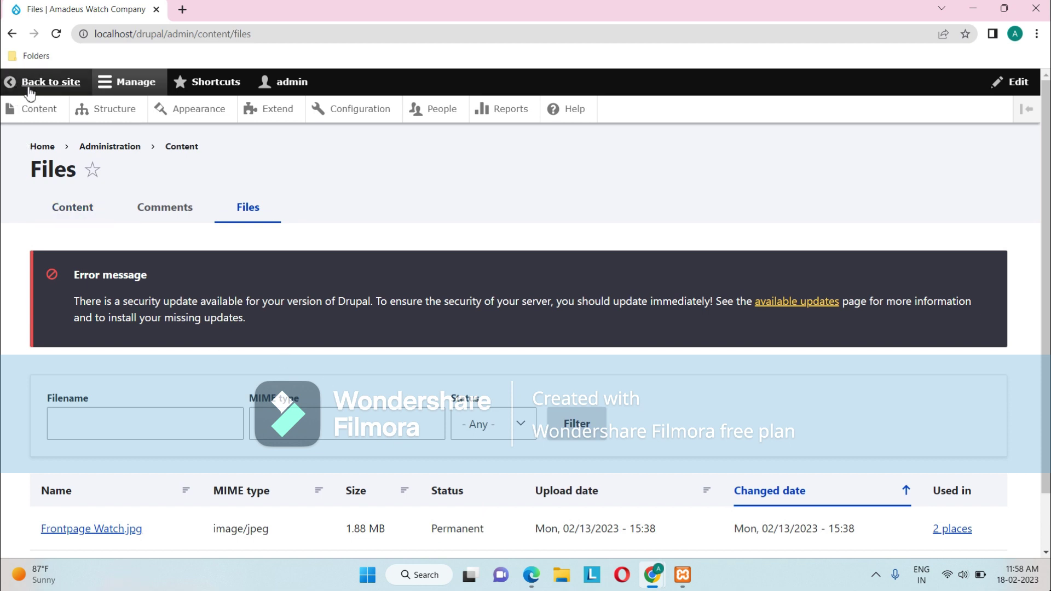
Open the Structure administration page and examine its sections from Block layout through Views.
click(105, 117)
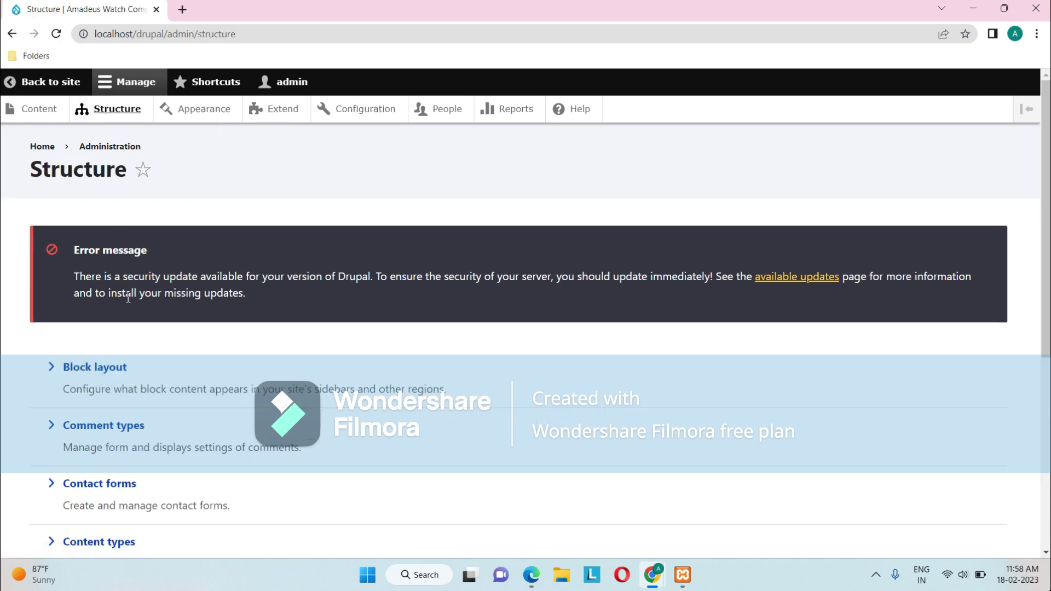
scroll(171, 446, down, 2)
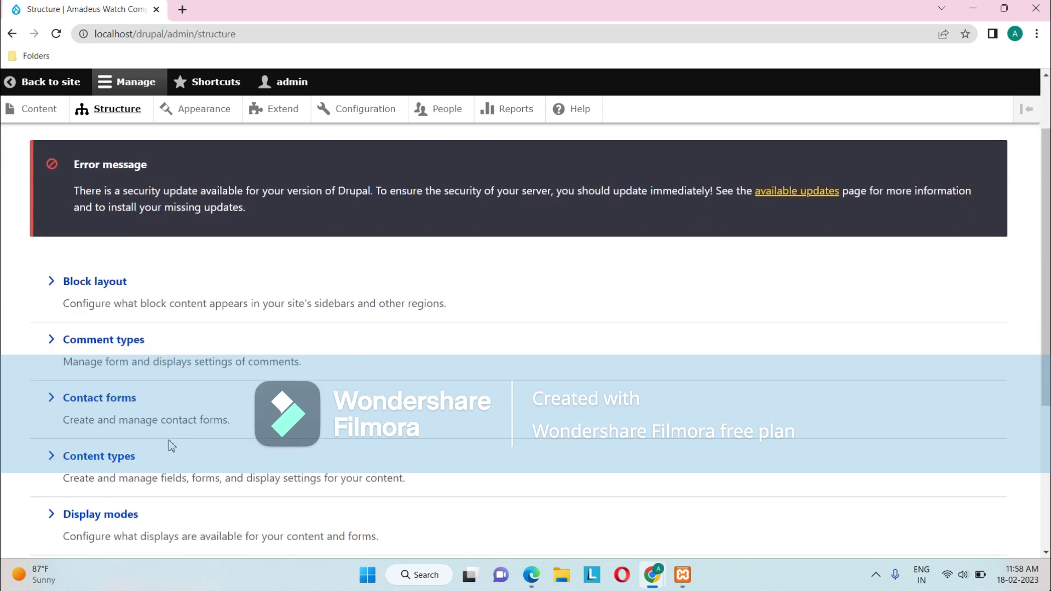
scroll(205, 377, up, 2)
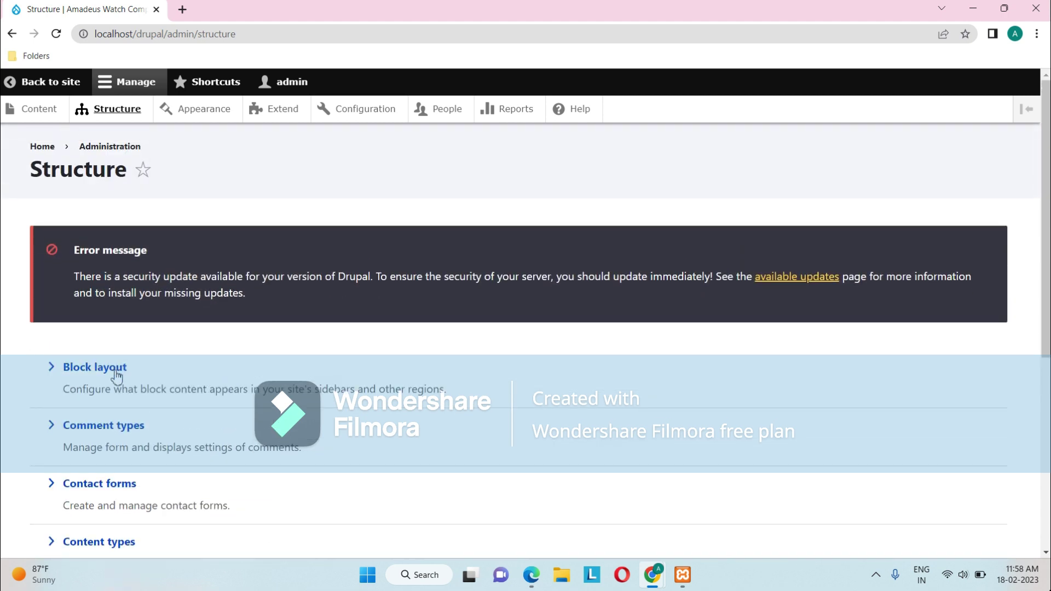
scroll(118, 371, down, 2)
scroll(118, 371, down, 4)
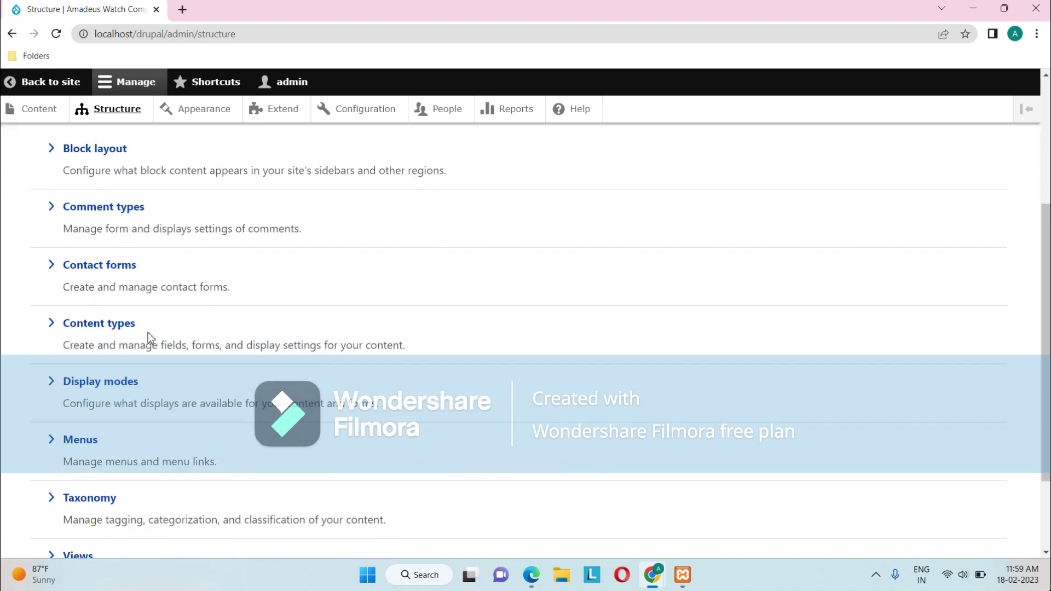
scroll(151, 334, down, 2)
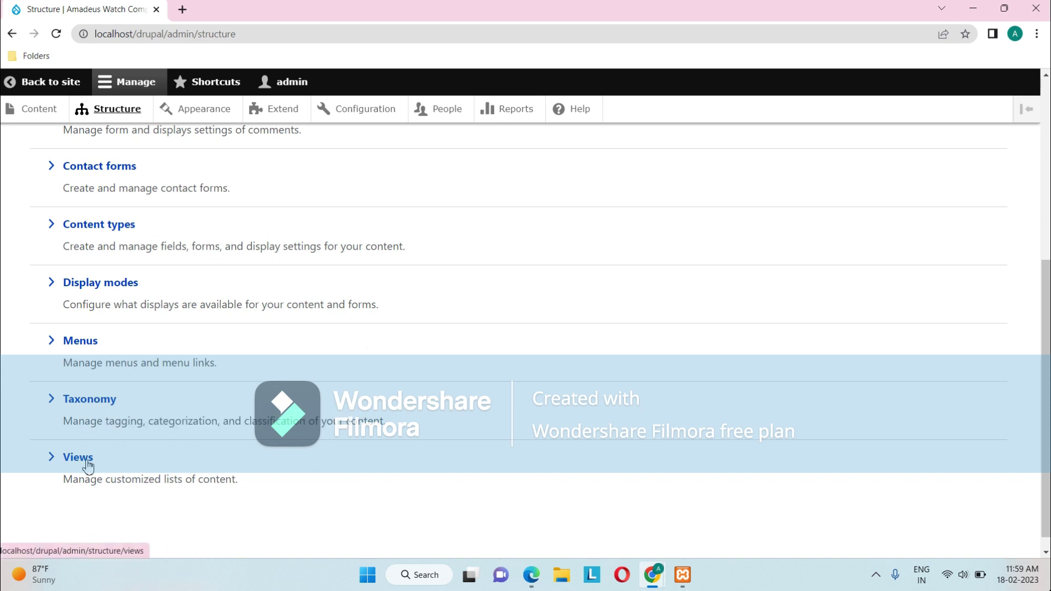
scroll(219, 484, up, 5)
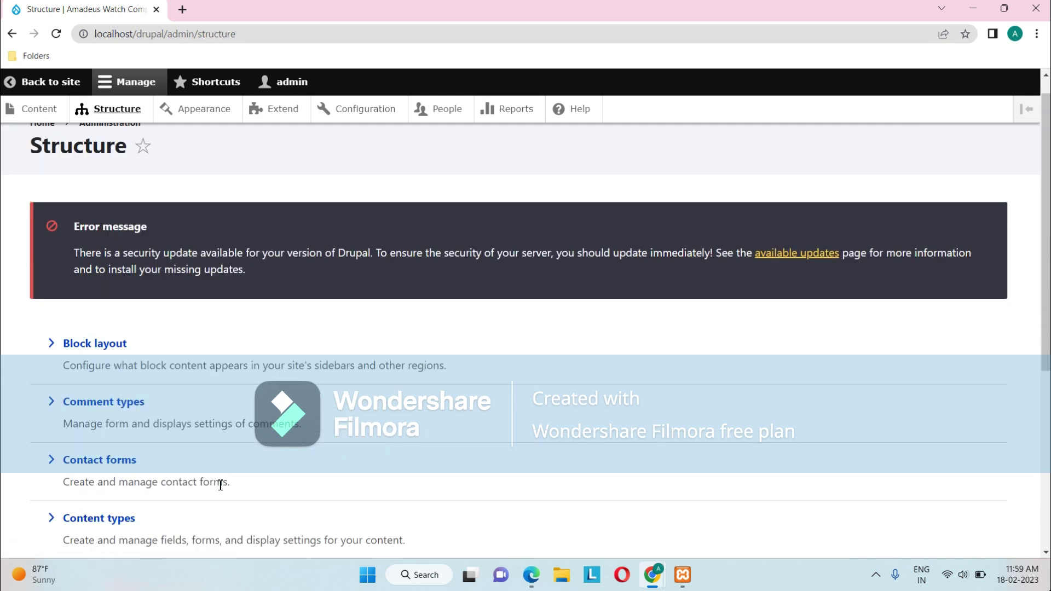
Open the Block layout page and examine its theme options and block placement instructions.
click(91, 348)
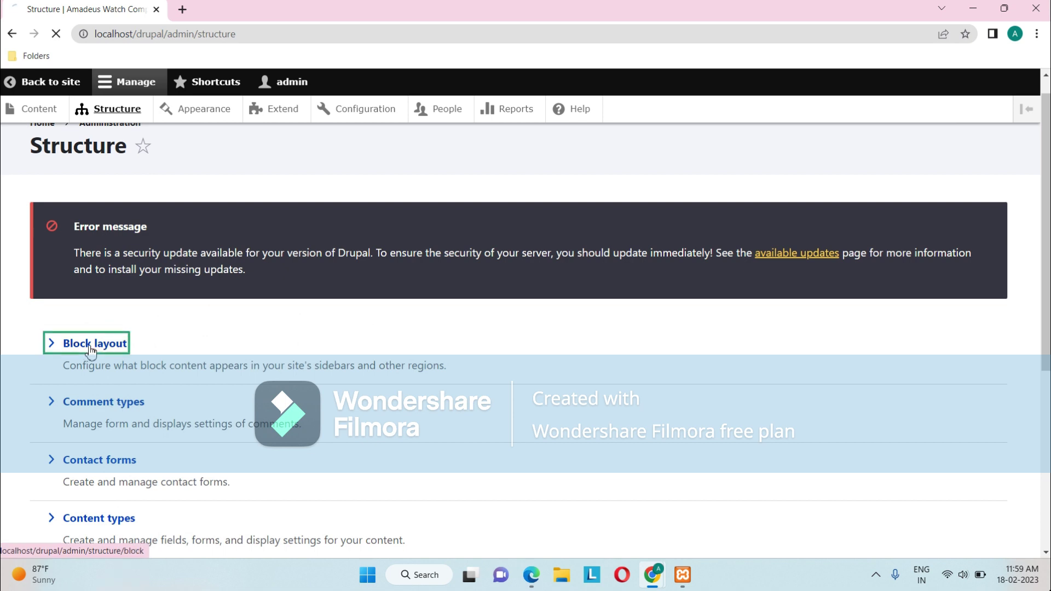
scroll(257, 450, down, 2)
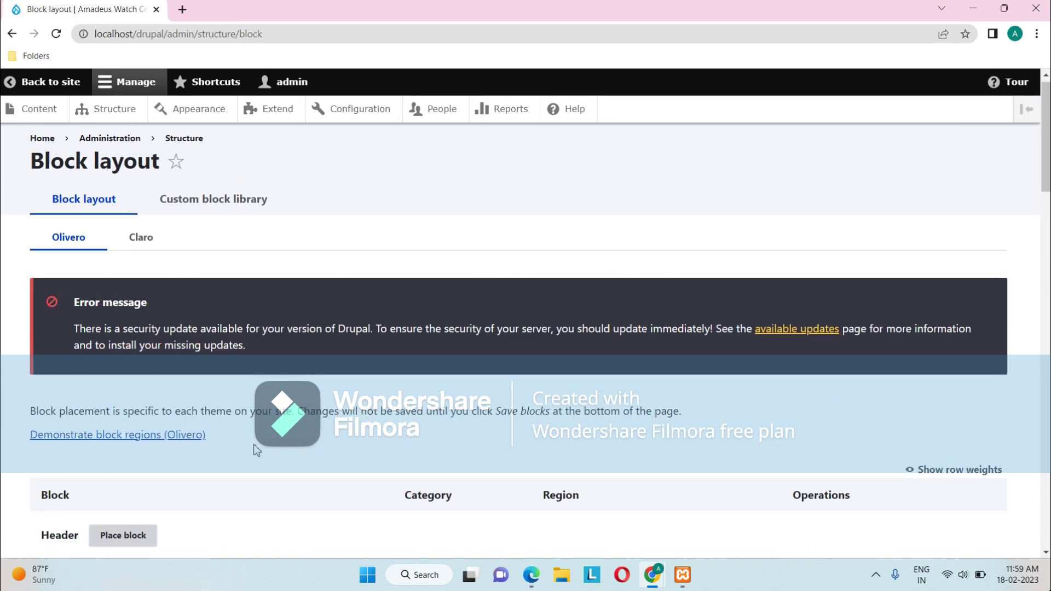
scroll(257, 450, up, 2)
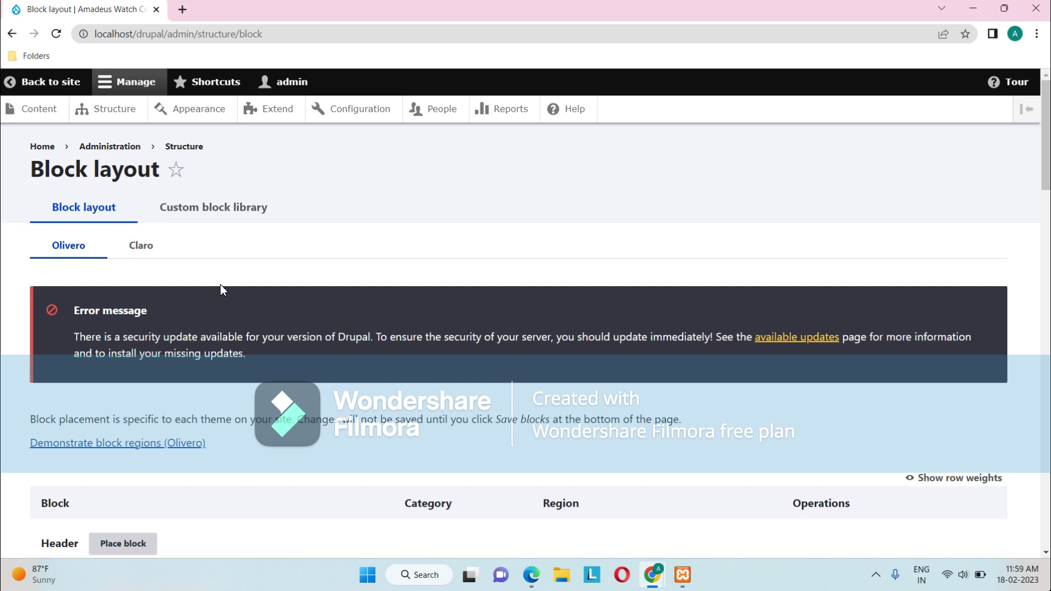
scroll(247, 392, down, 2)
scroll(247, 392, down, 1)
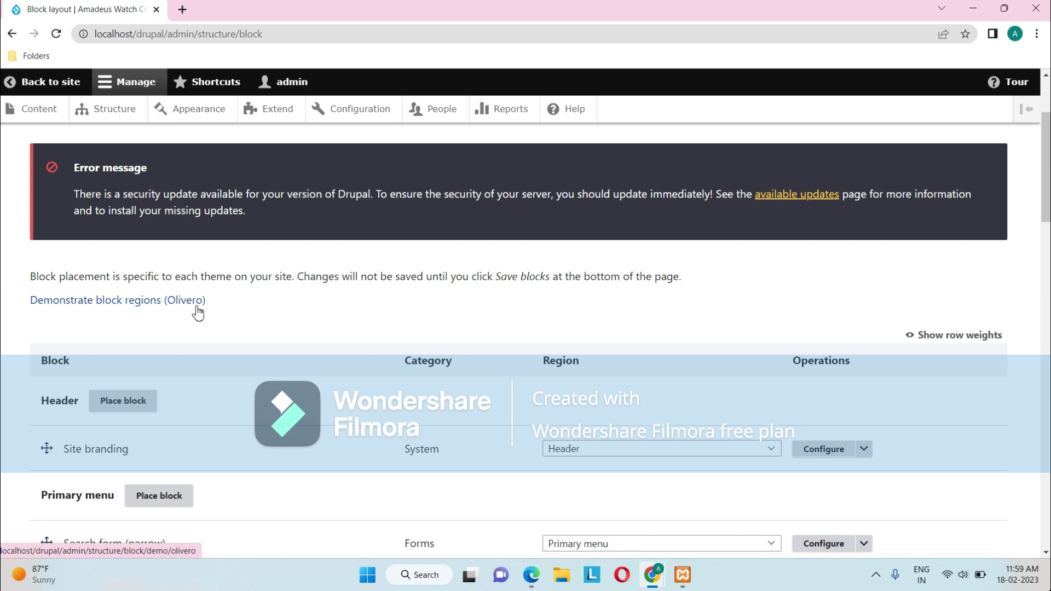
View the block region demonstration for the Olivero theme from header to footer, and return to the block layout page.
click(154, 310)
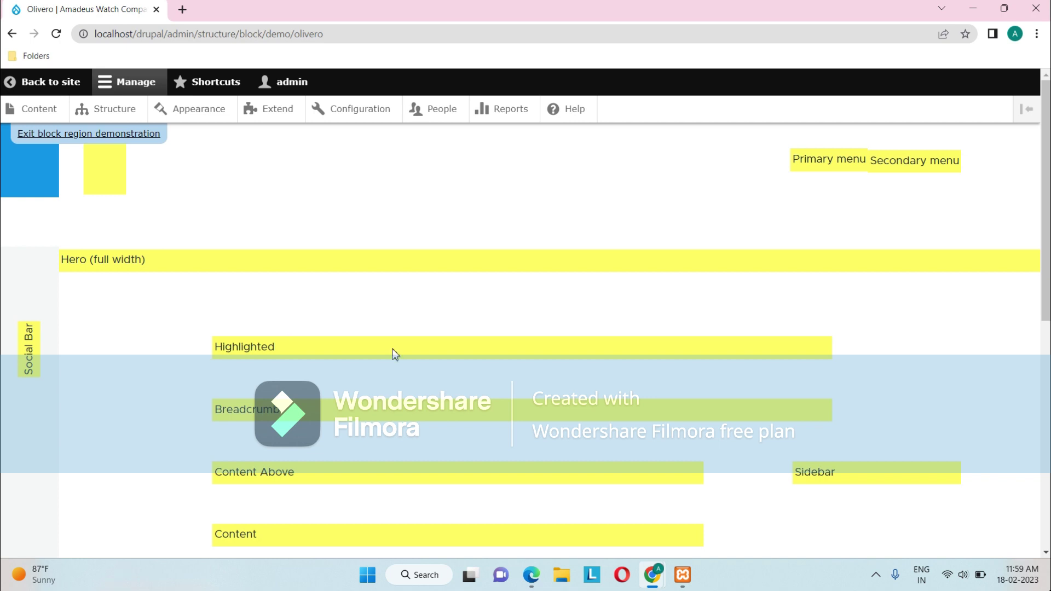
scroll(394, 353, down, 2)
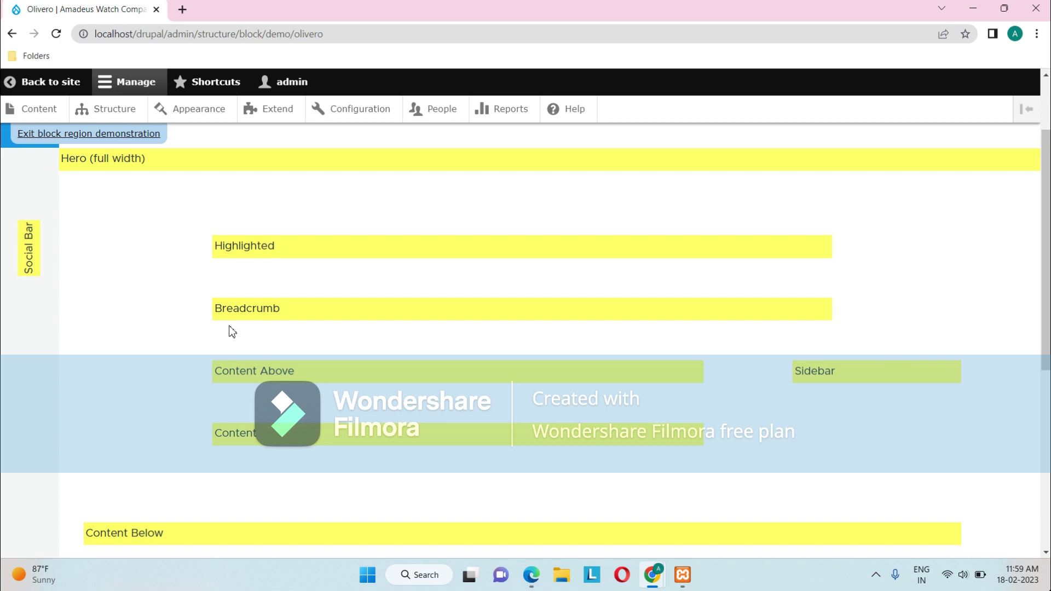
scroll(232, 331, down, 1)
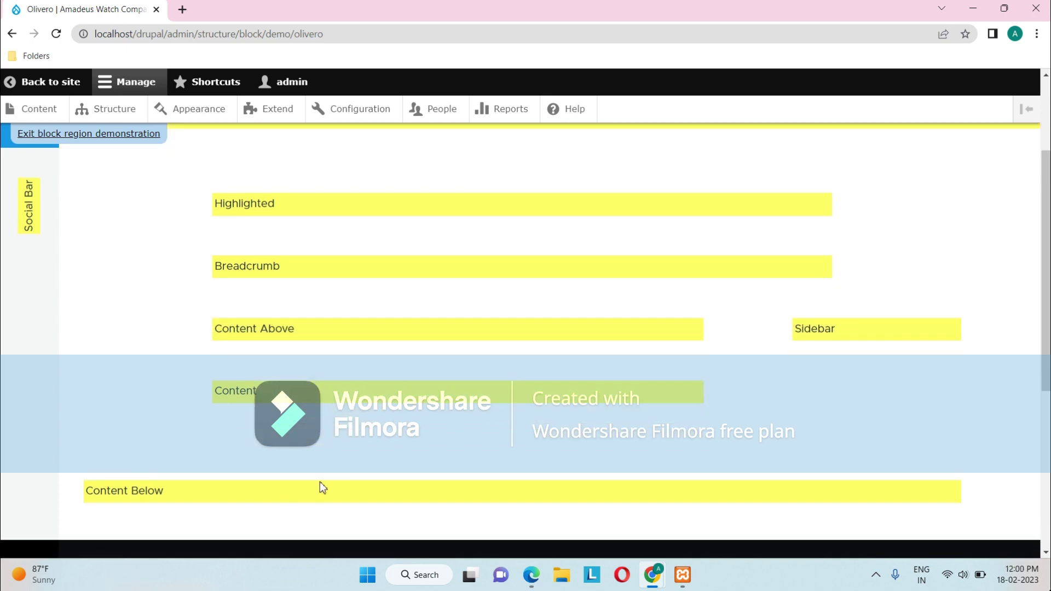
scroll(323, 495, down, 2)
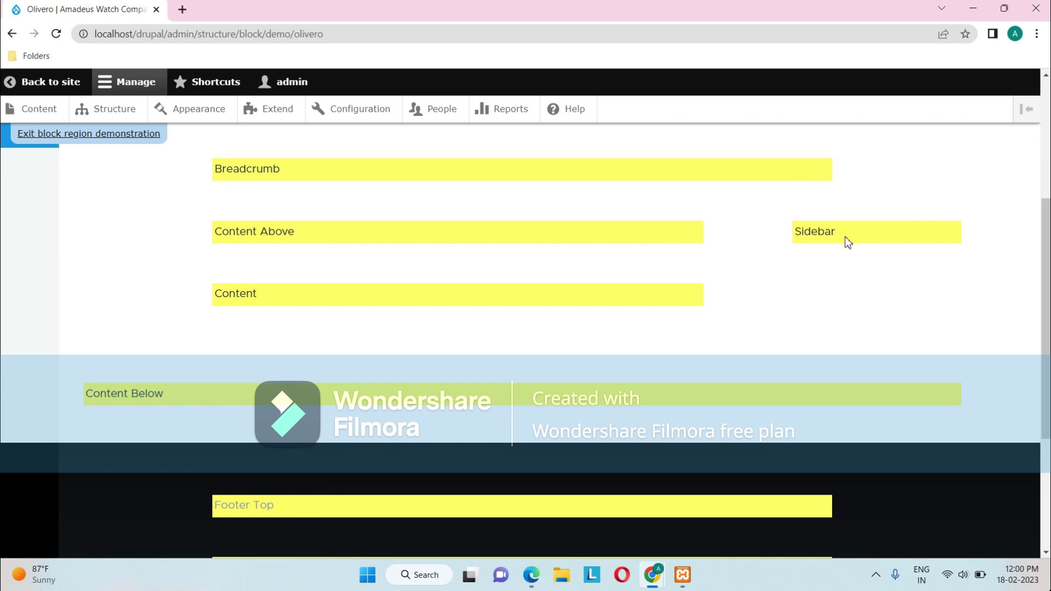
scroll(846, 241, down, 2)
scroll(434, 462, up, 5)
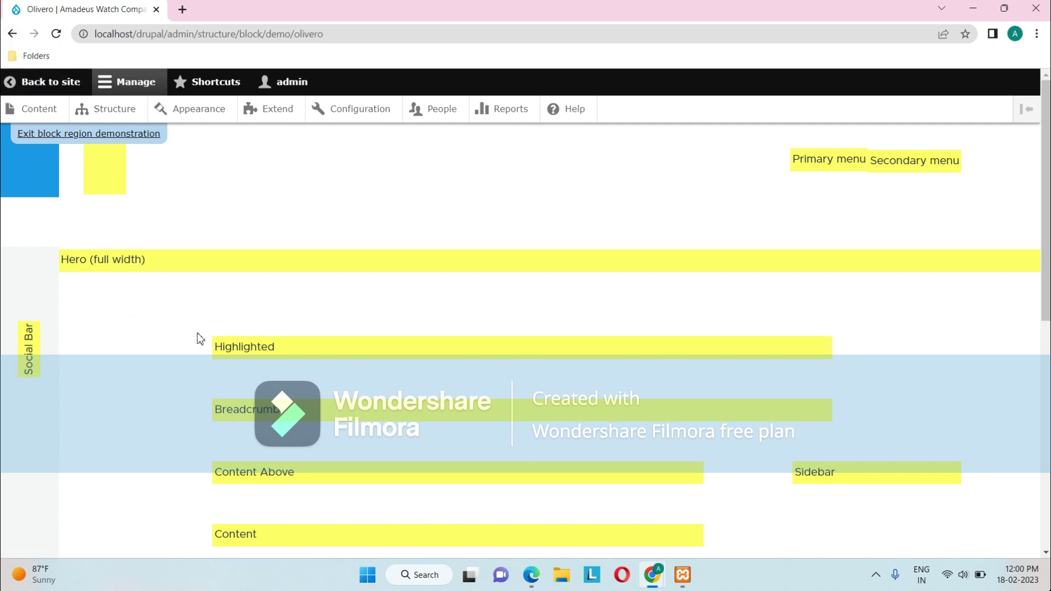
click(12, 34)
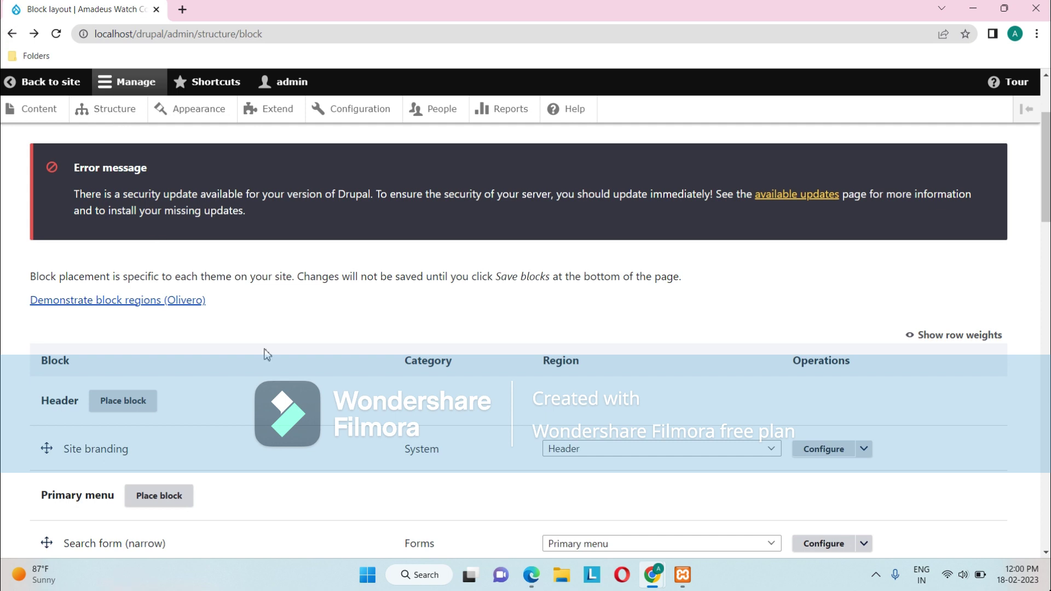
Examine the block layout table's regions, blocks, categories and operations, and return to the site.
scroll(263, 354, down, 1)
scroll(264, 354, up, 2)
scroll(264, 354, down, 3)
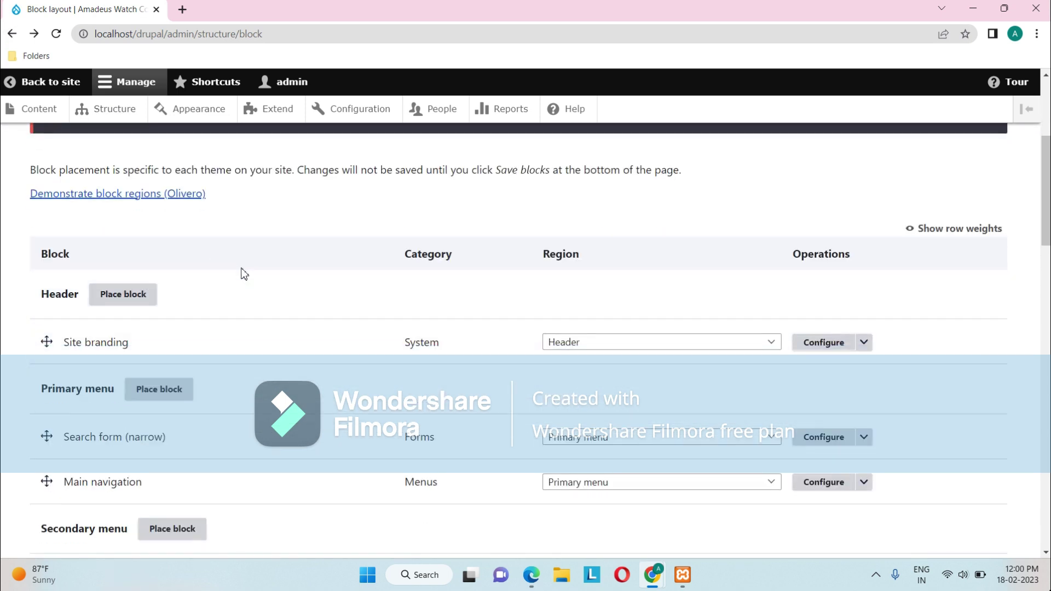
drag(292, 340, 307, 387)
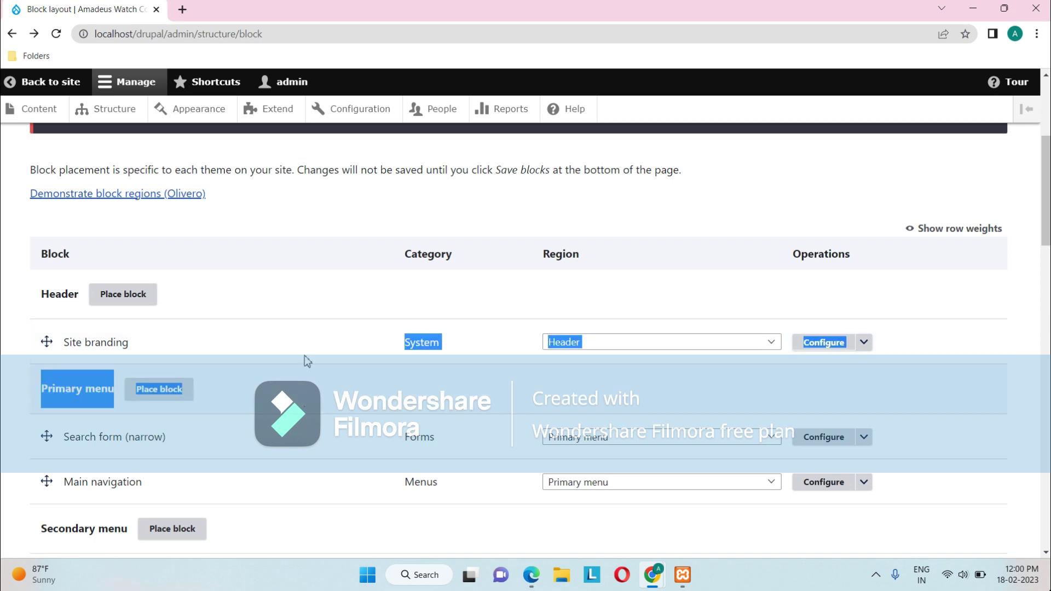
click(304, 354)
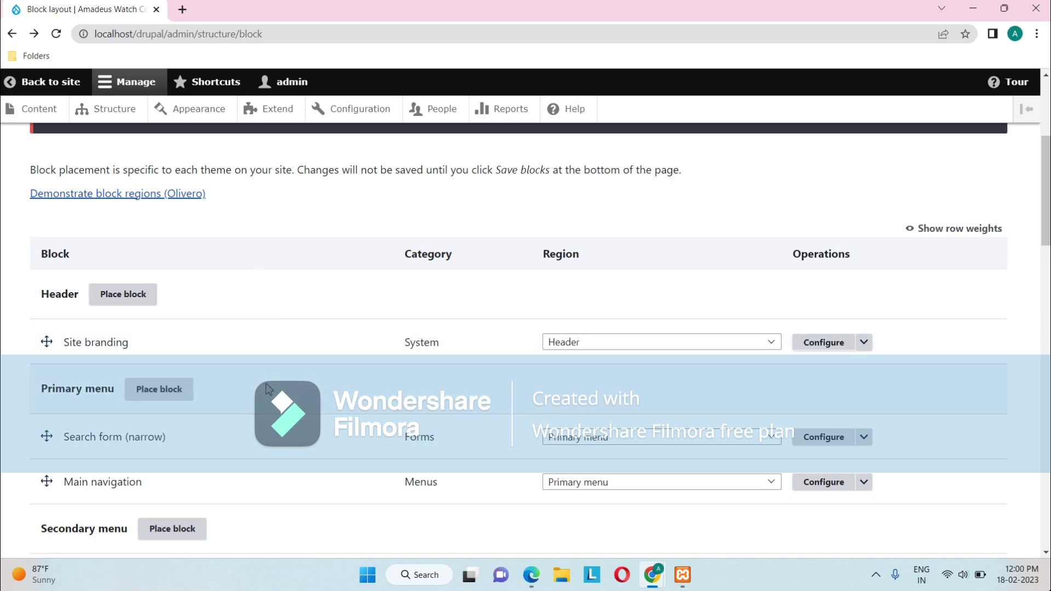
scroll(266, 388, down, 1)
scroll(135, 446, down, 1)
scroll(135, 452, down, 3)
scroll(273, 462, up, 10)
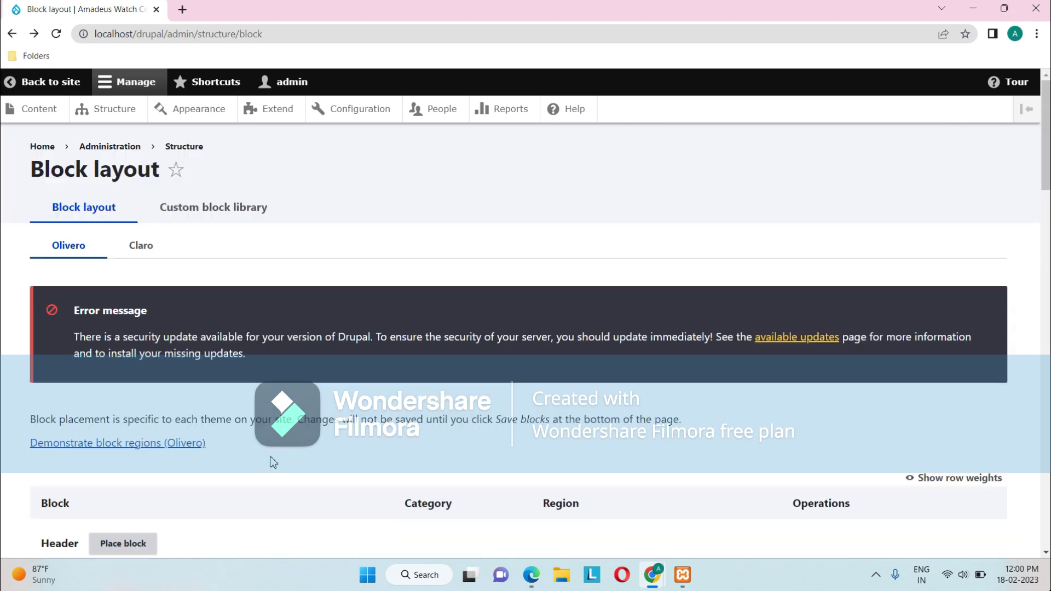
click(12, 88)
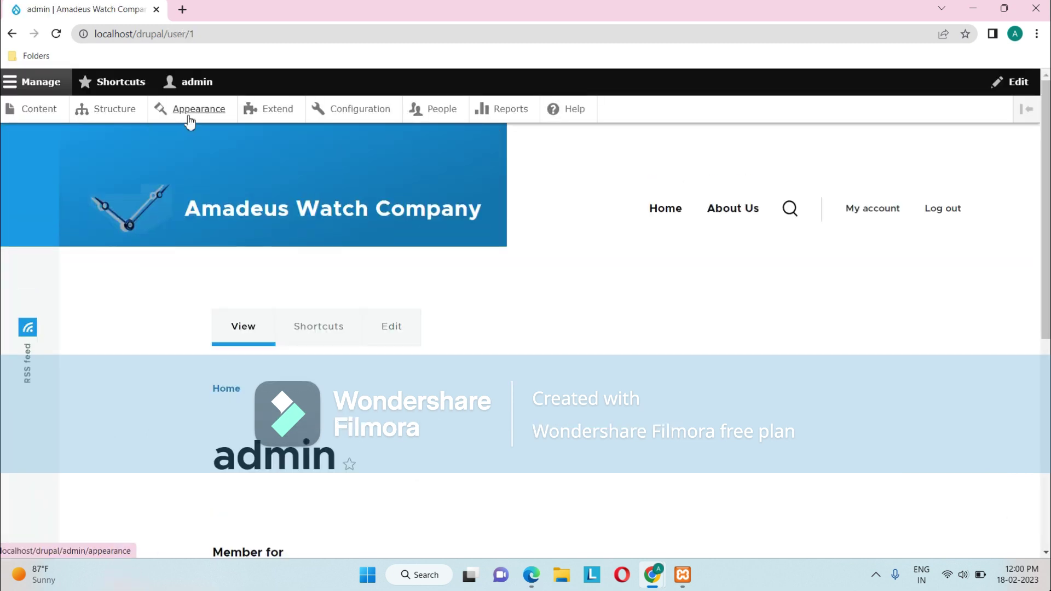
Open the Appearance administration page and examine the installed and uninstalled themes.
click(191, 121)
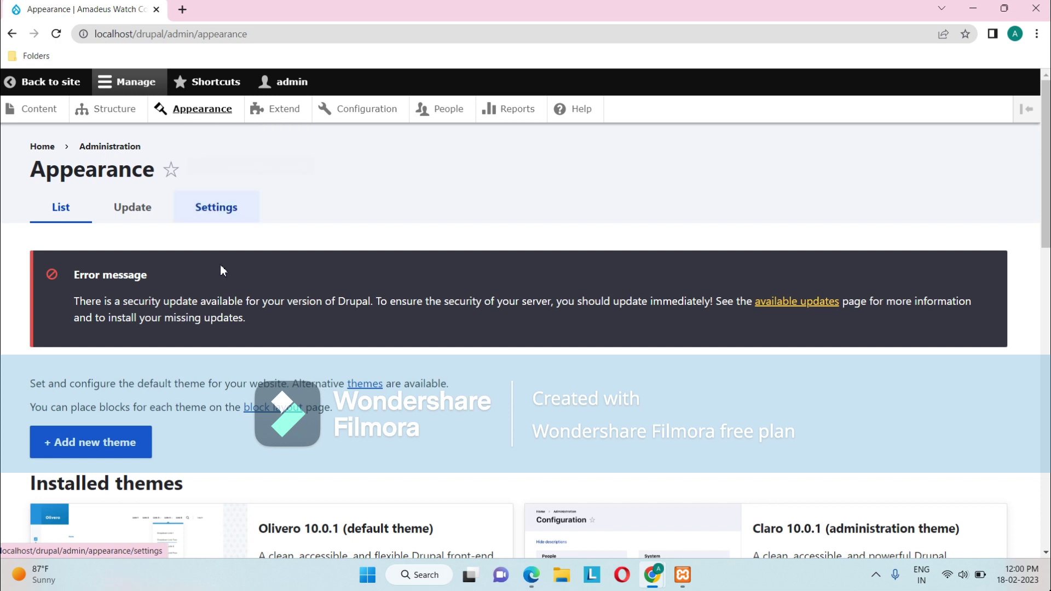
scroll(217, 329, down, 3)
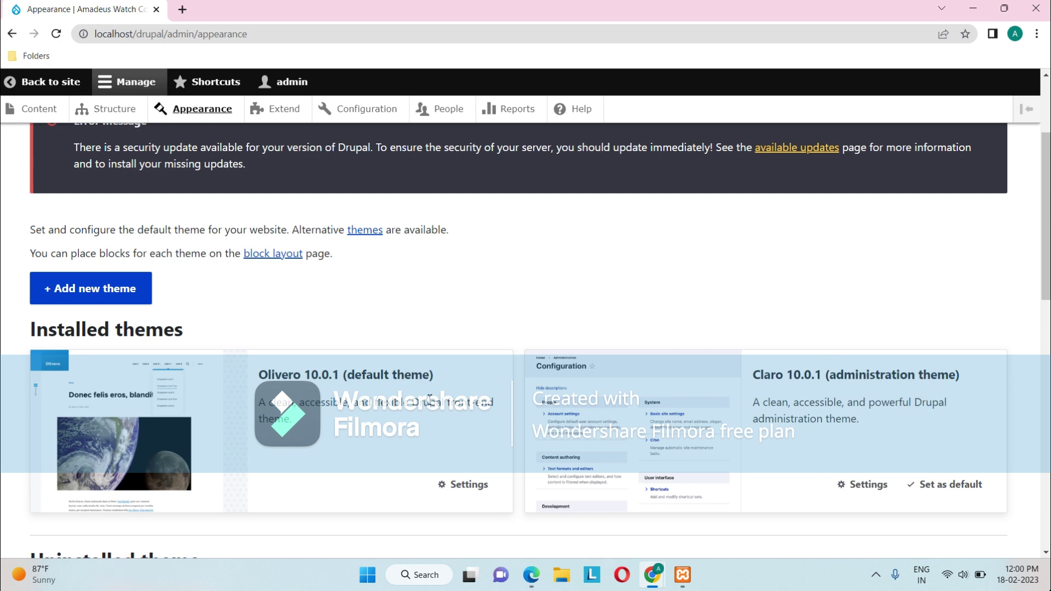
scroll(323, 363, down, 3)
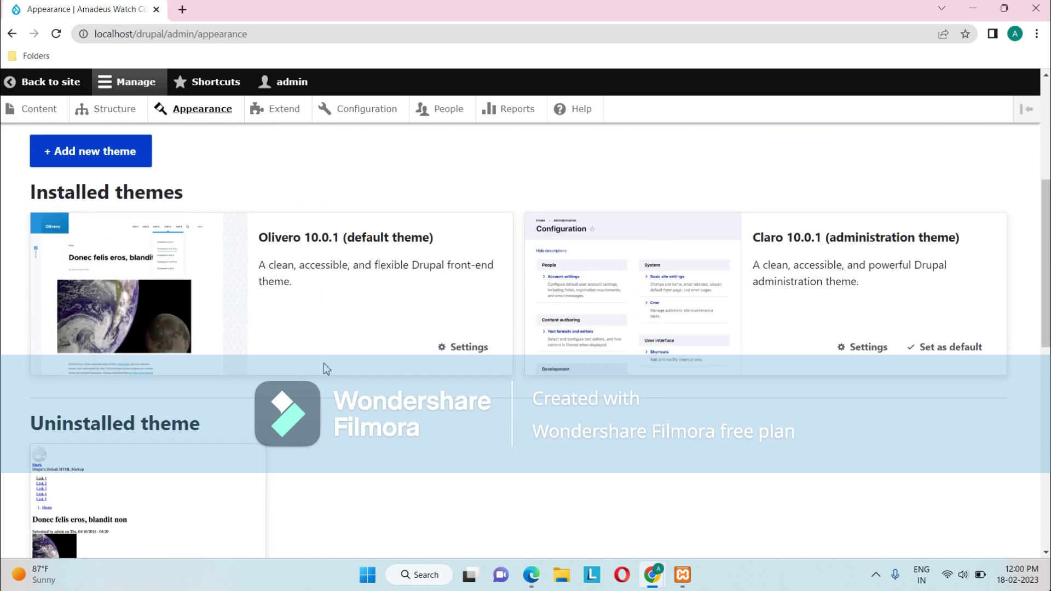
scroll(324, 363, down, 2)
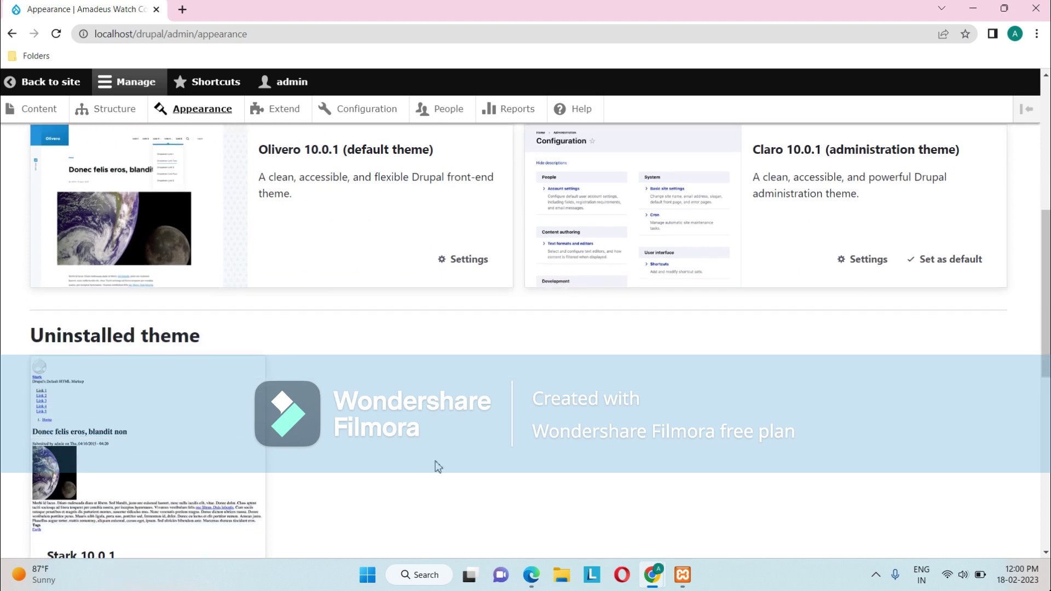
scroll(437, 466, down, 2)
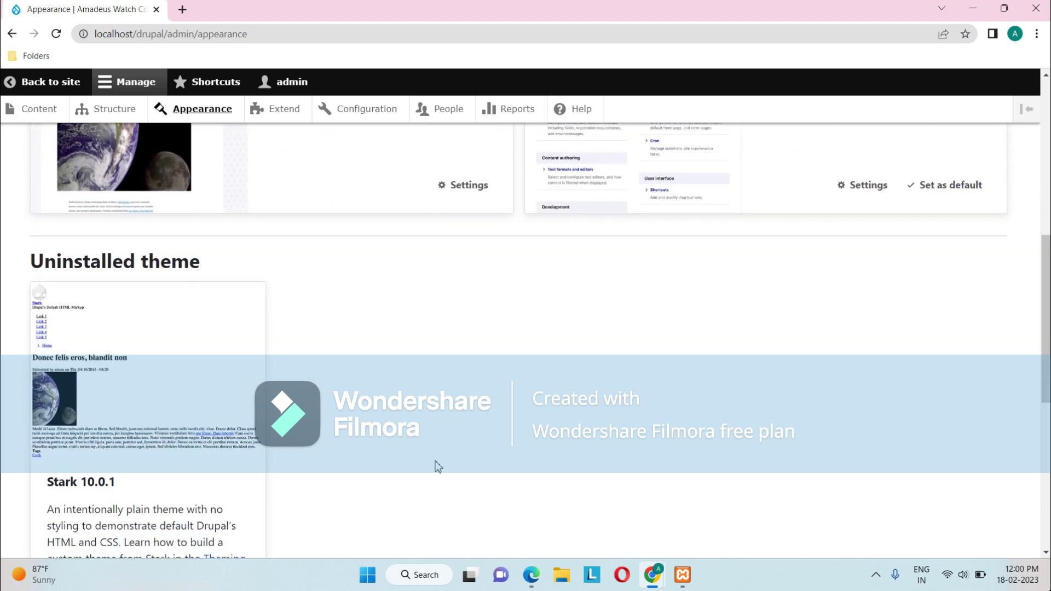
scroll(438, 467, up, 4)
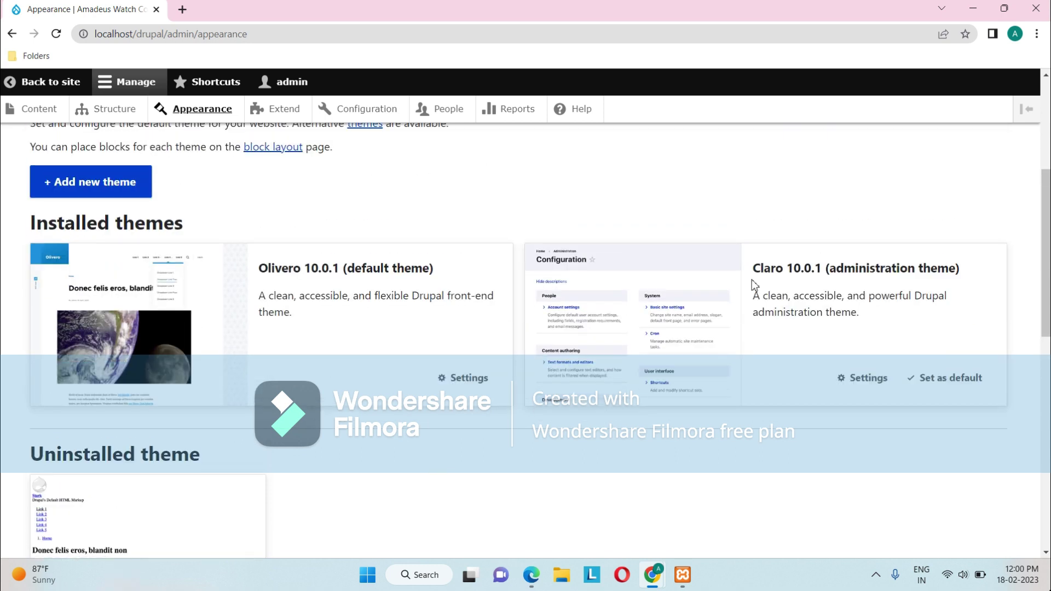
scroll(739, 523, down, 3)
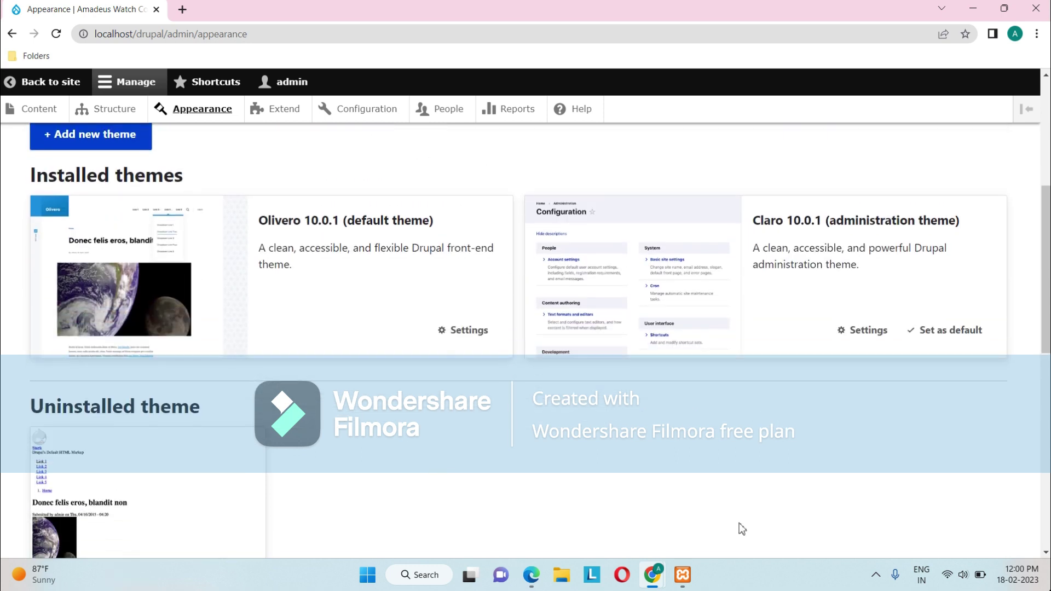
scroll(739, 524, up, 4)
scroll(739, 523, up, 4)
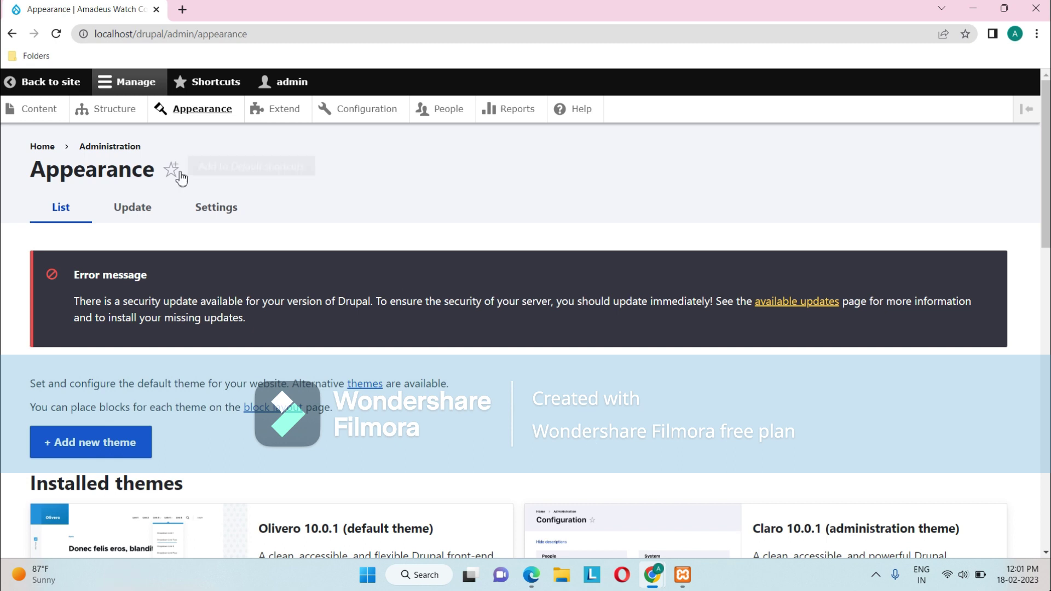
Open the Appearance section's update page and examine the installed and recommended Drupal core versions.
scroll(131, 238, down, 1)
scroll(148, 246, up, 1)
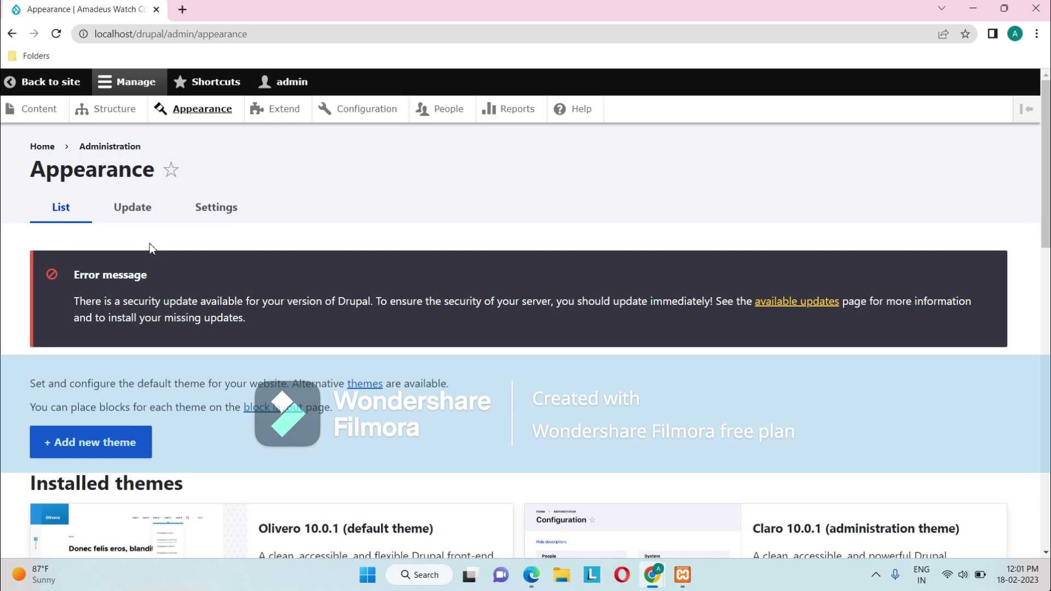
click(143, 213)
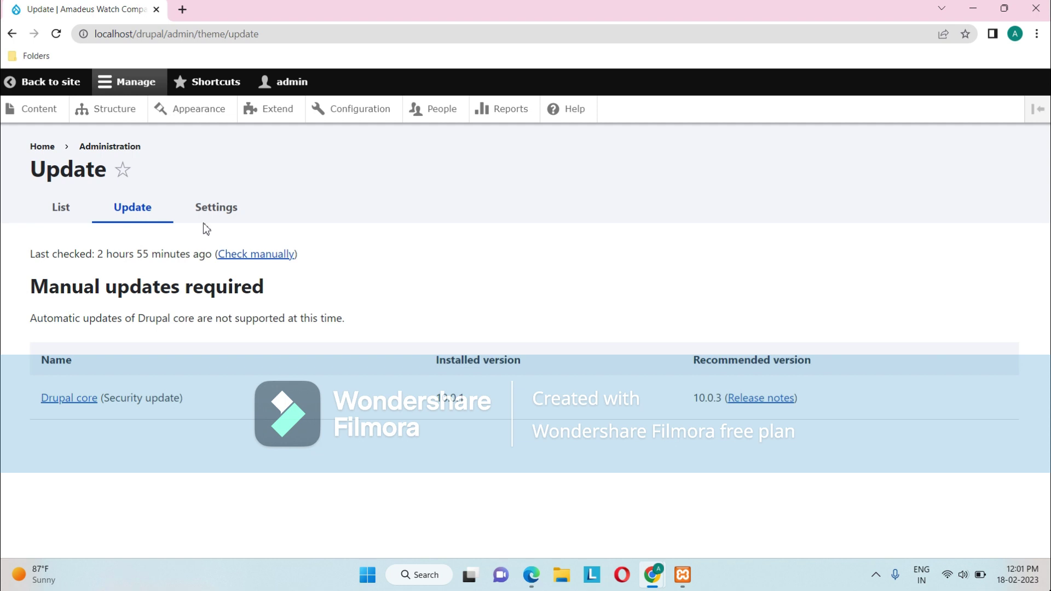
Open the global appearance settings and examine the page element display, logo image and favicon options.
click(210, 208)
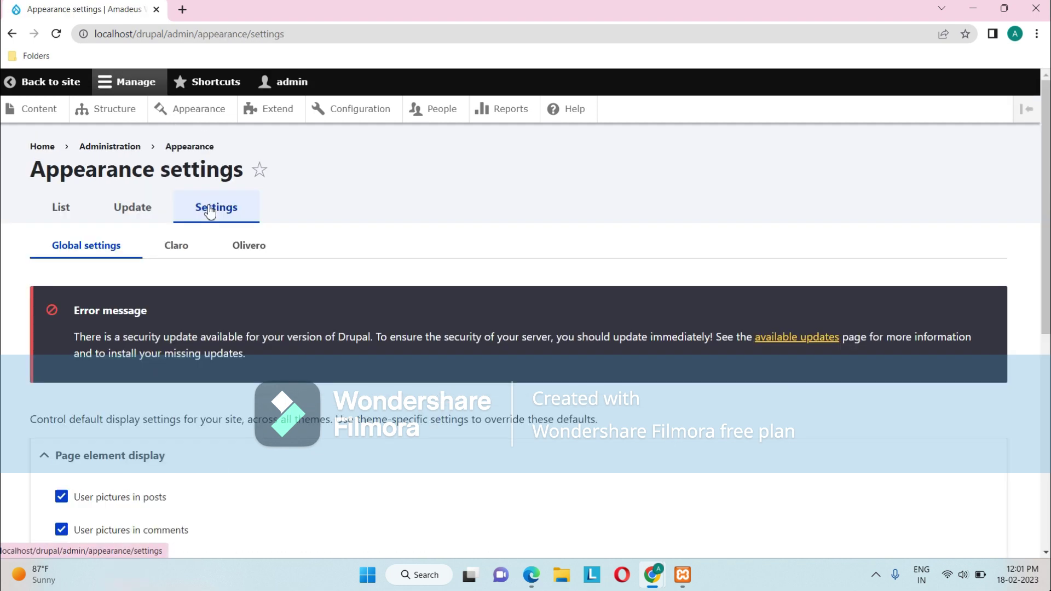
scroll(208, 408, down, 5)
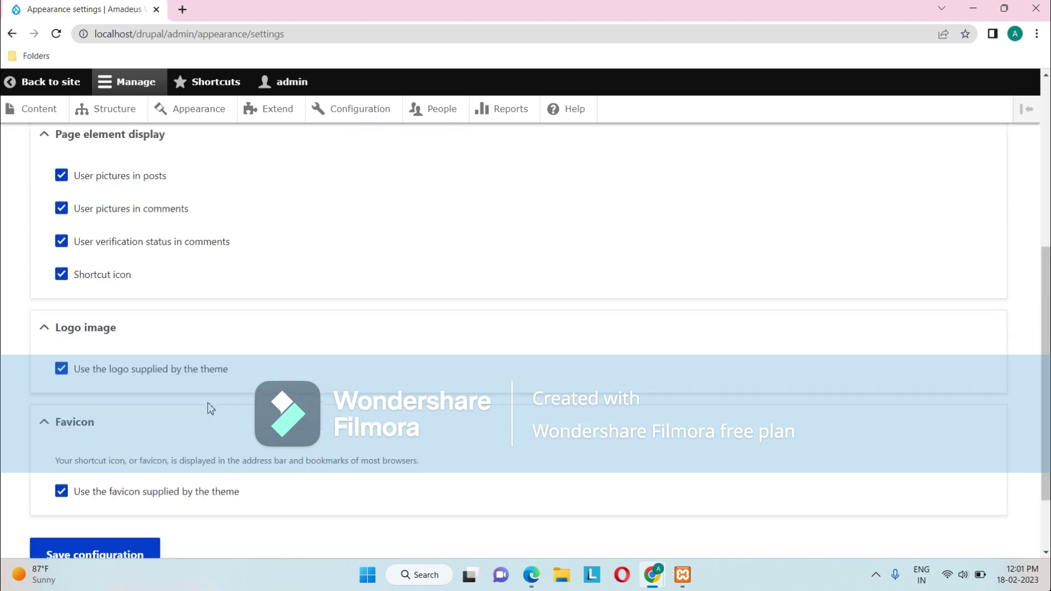
scroll(208, 408, up, 3)
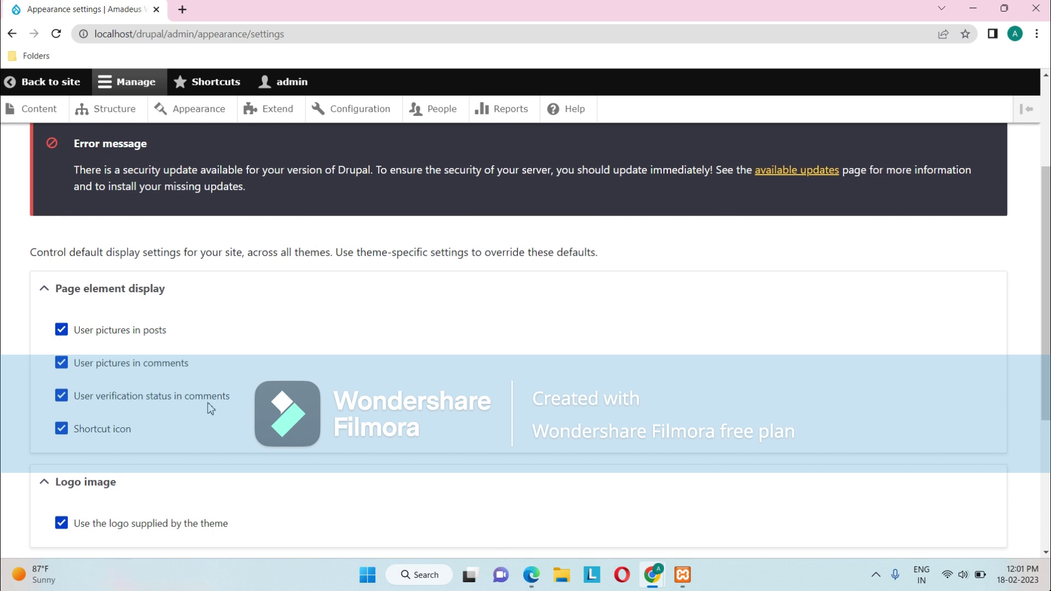
scroll(208, 402, down, 3)
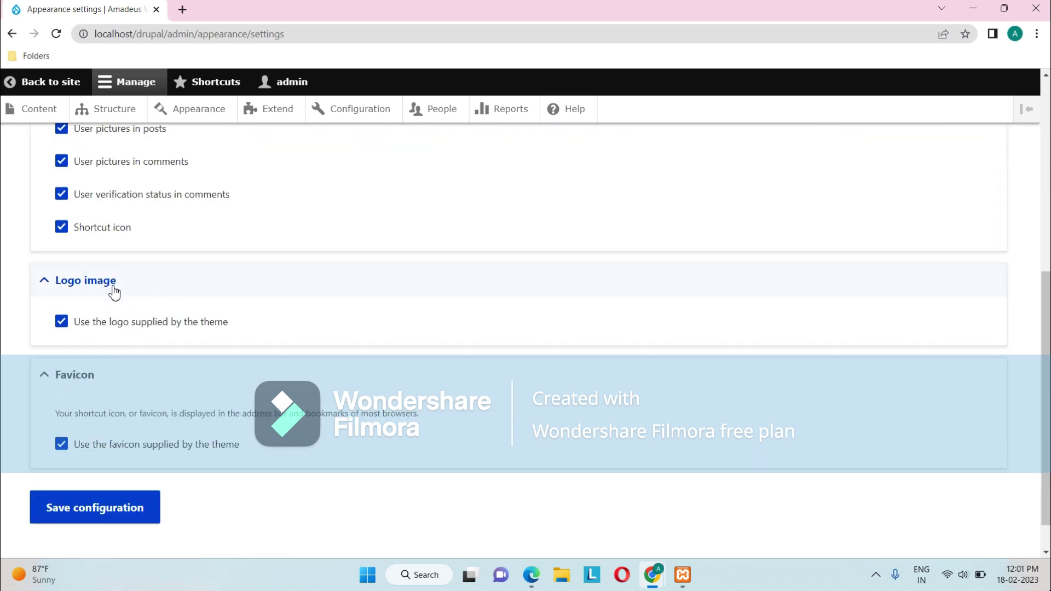
Turn off the theme-supplied logo to inspect the custom logo upload options, cancel the file selection, and turn the theme-supplied logo back on.
click(61, 322)
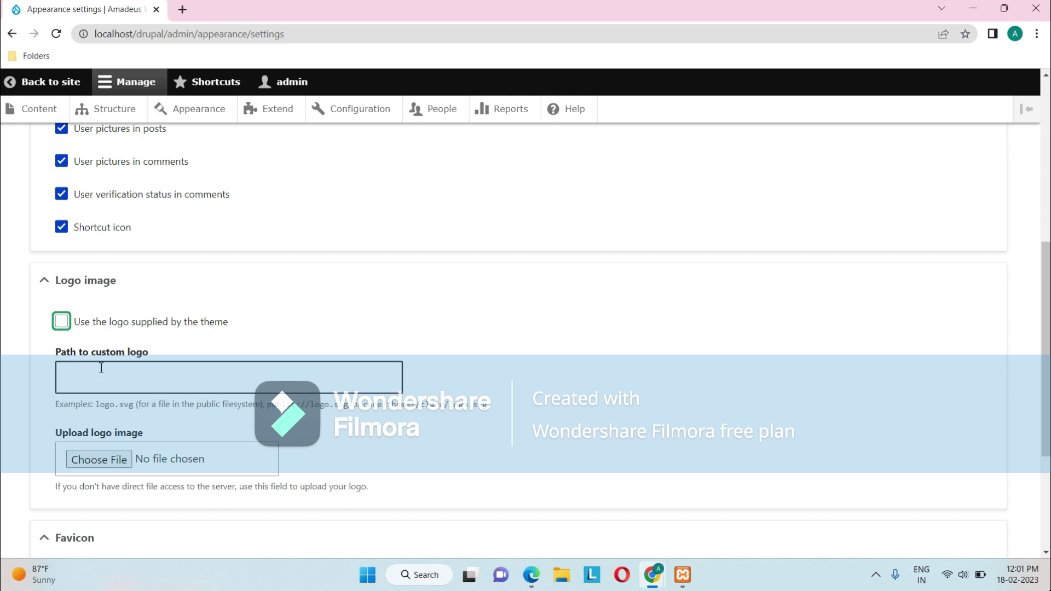
click(99, 460)
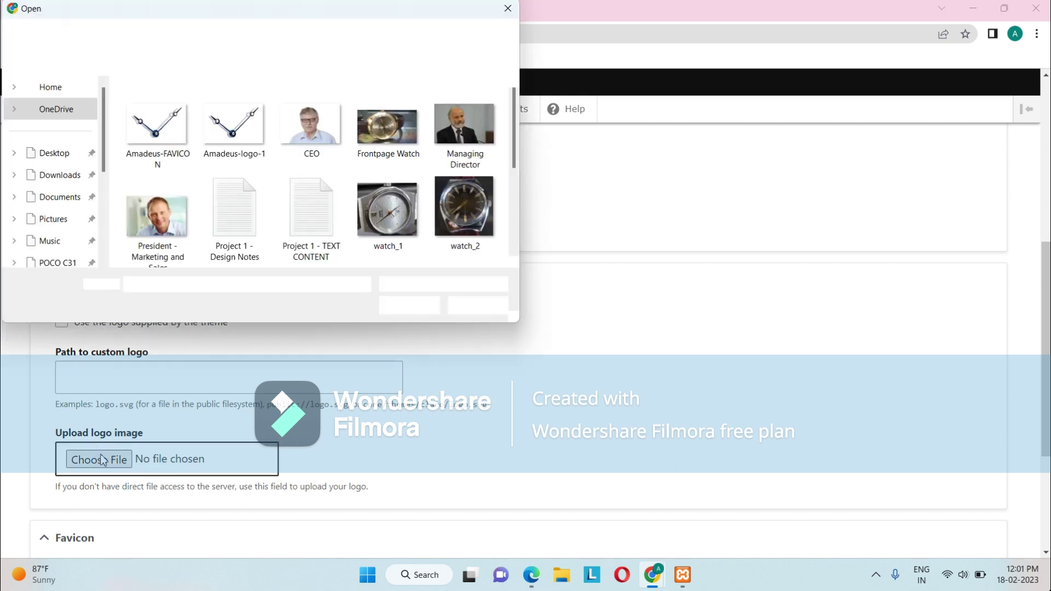
click(515, 9)
scroll(109, 340, down, 4)
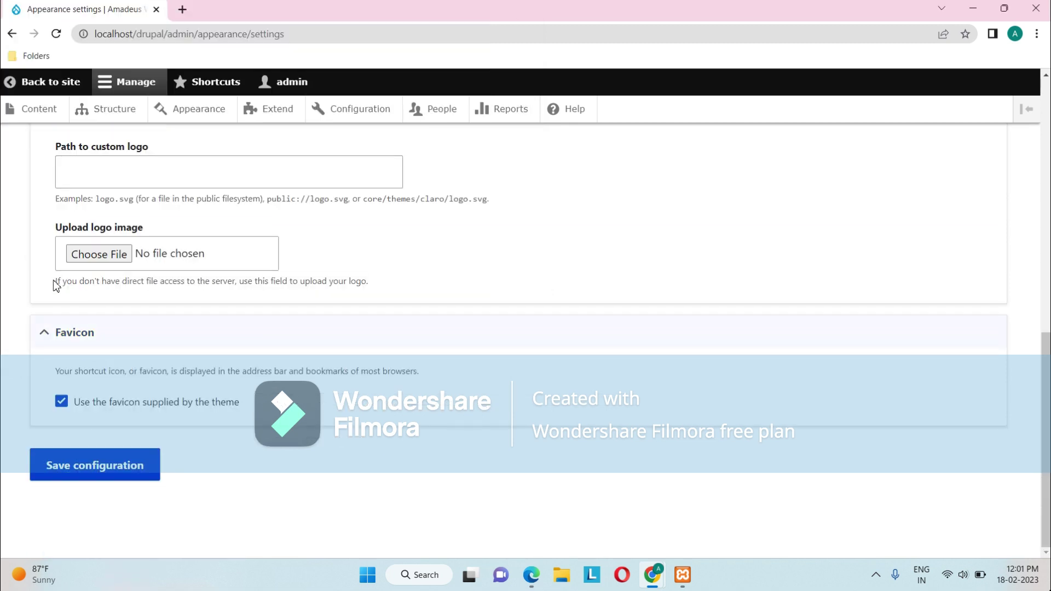
scroll(54, 295, up, 1)
click(62, 171)
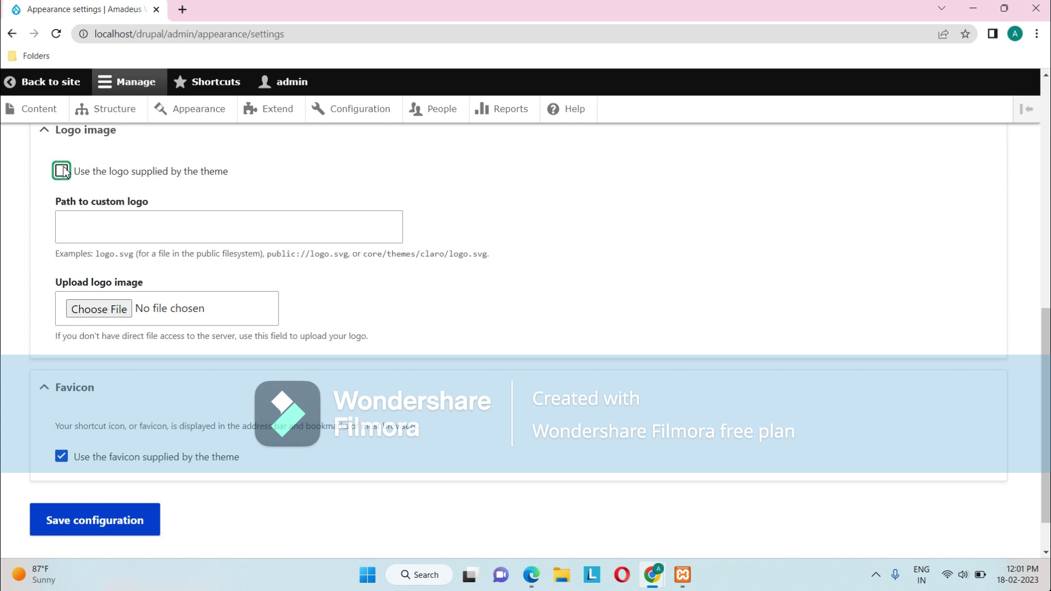
scroll(75, 378, up, 3)
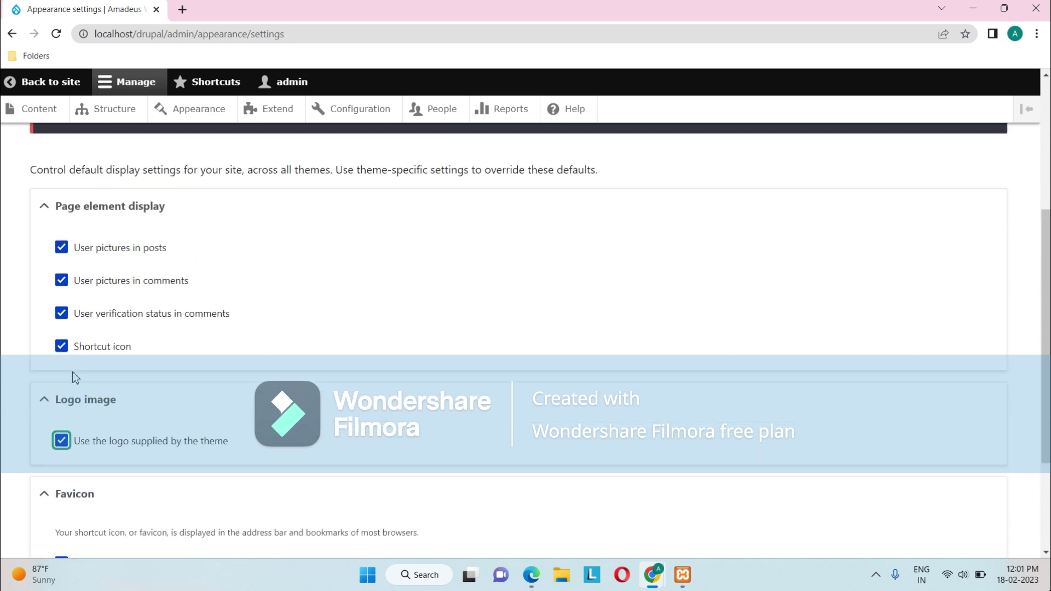
scroll(194, 310, up, 3)
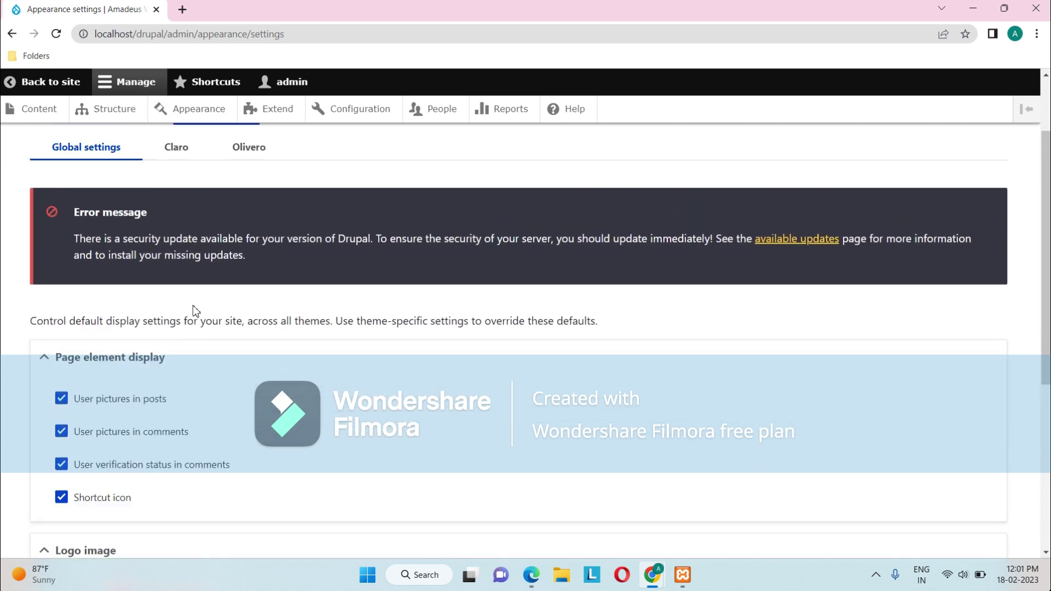
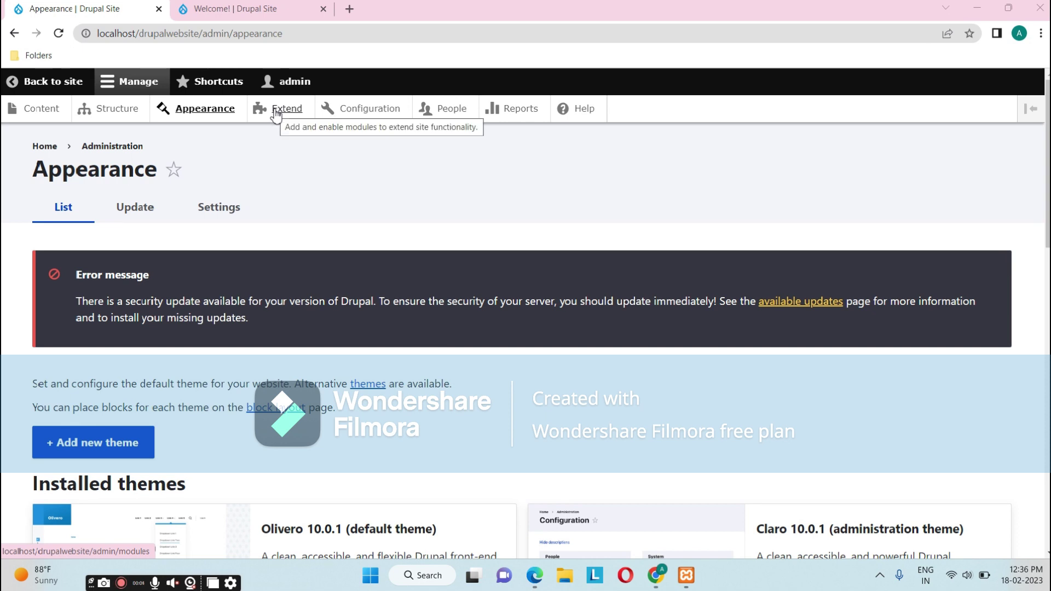
Open the Extend administration page and examine the module list from the Core group down to Web services.
click(276, 114)
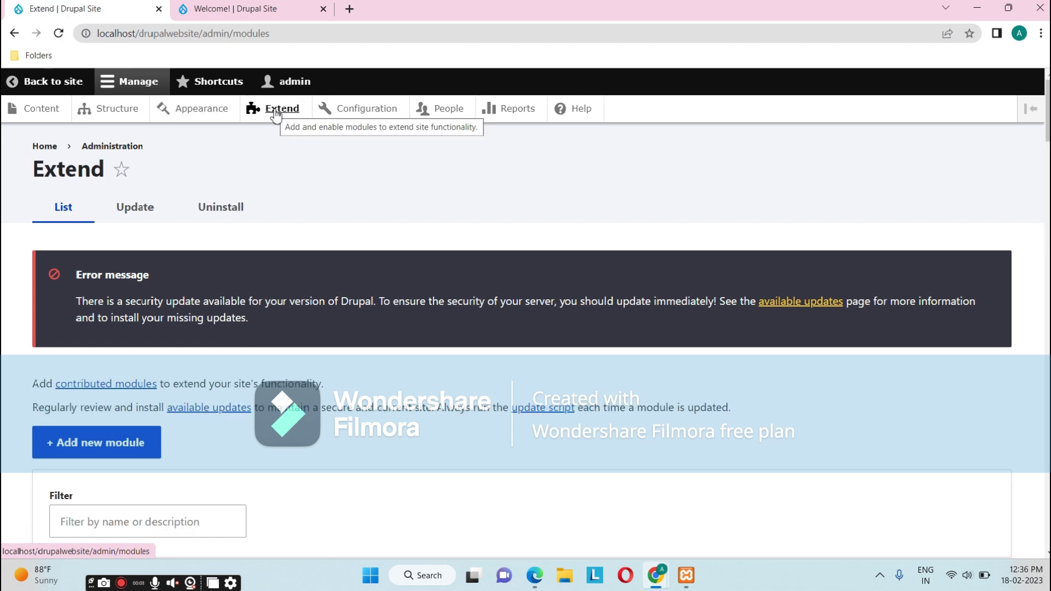
scroll(331, 354, down, 5)
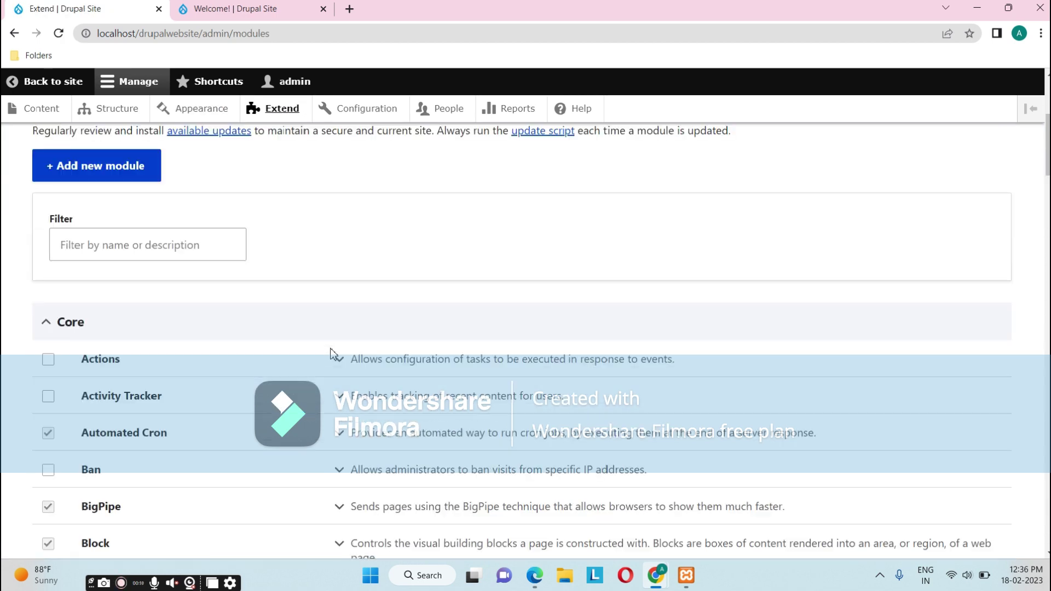
scroll(332, 353, down, 6)
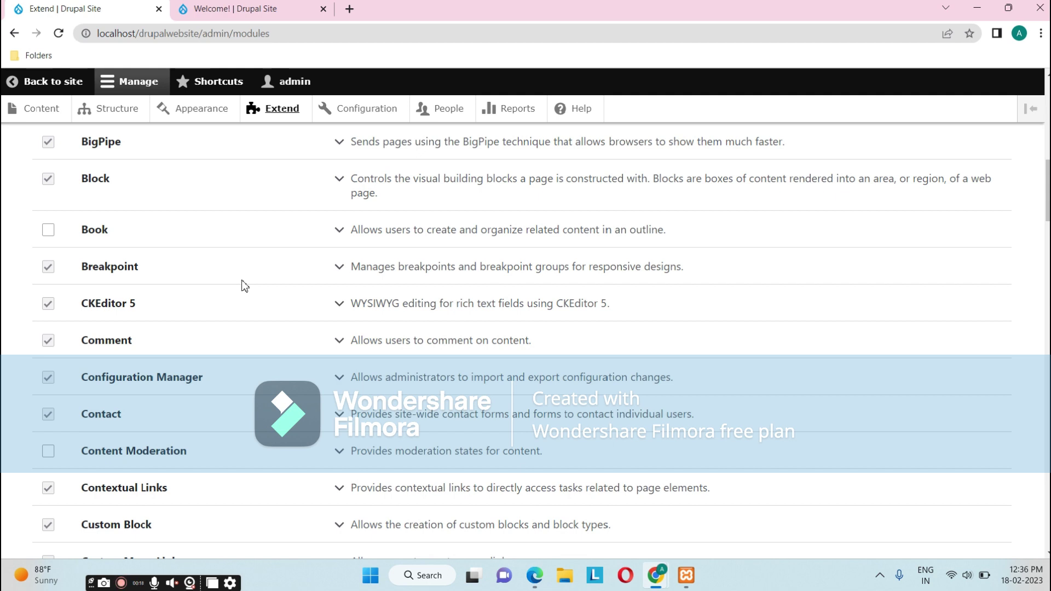
scroll(244, 286, down, 13)
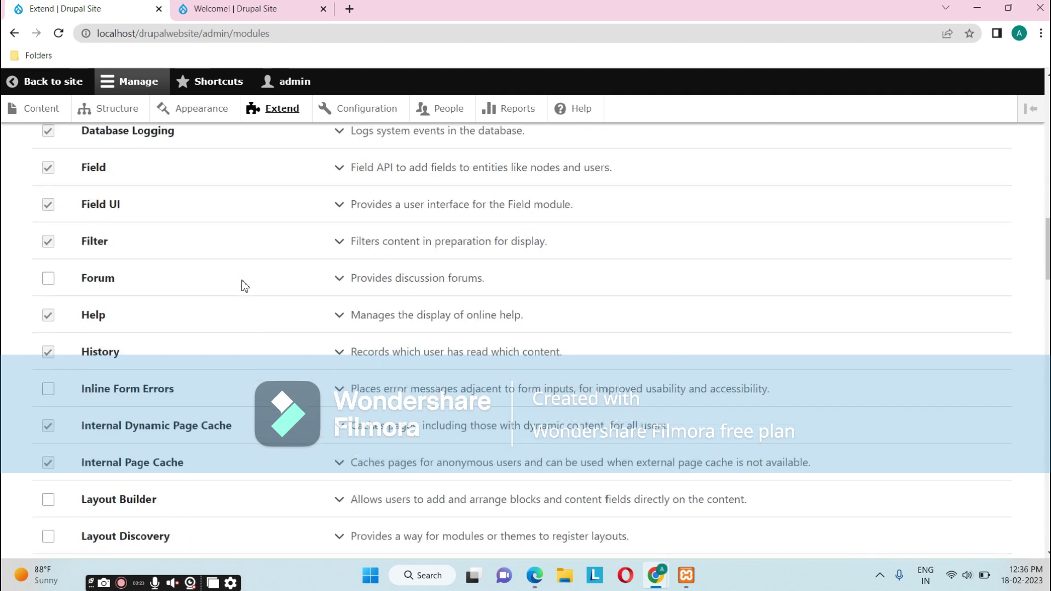
scroll(244, 286, down, 11)
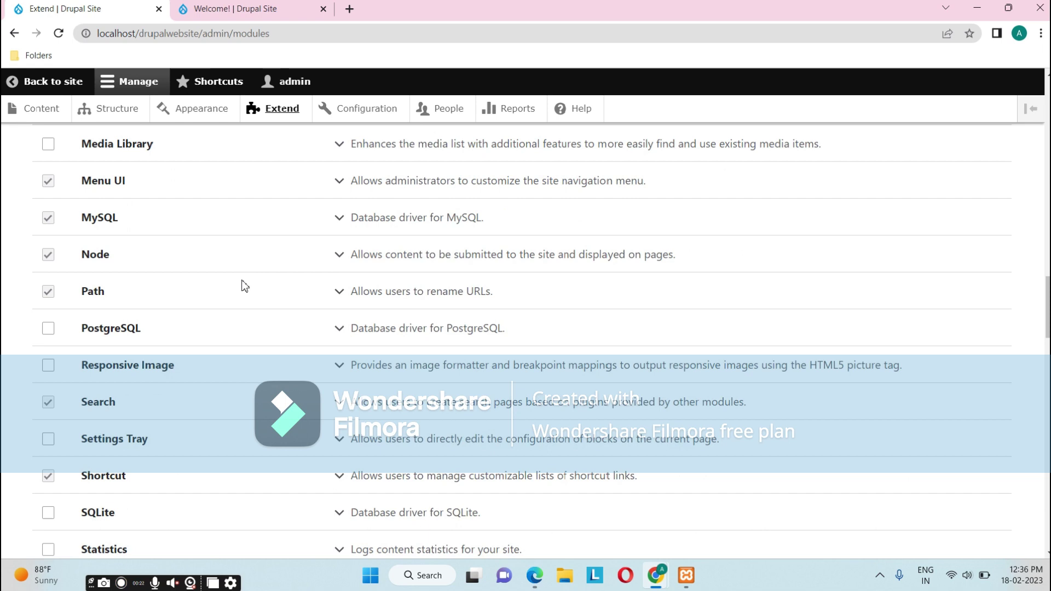
scroll(245, 285, down, 15)
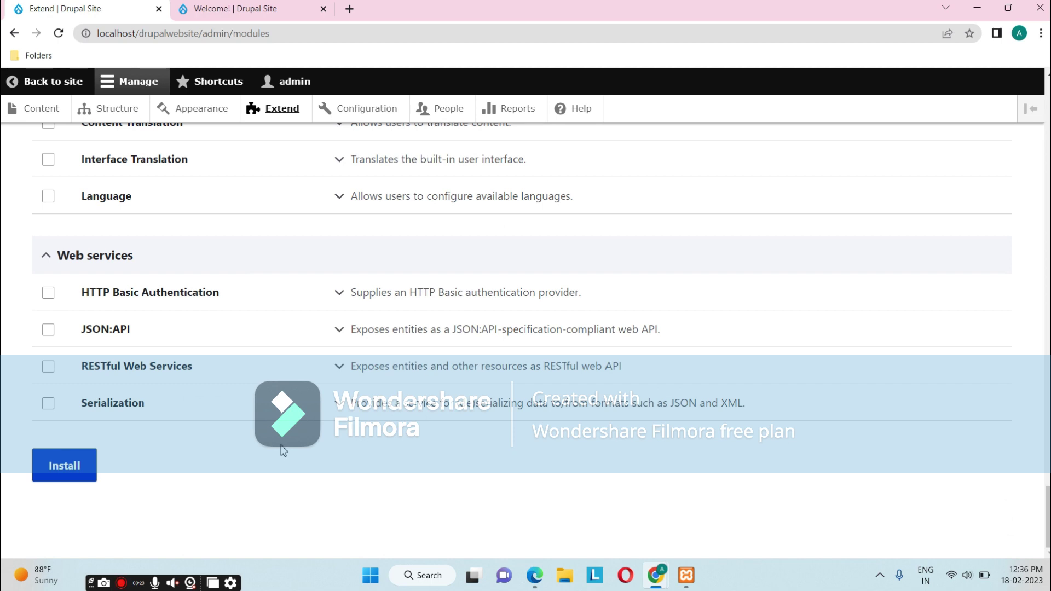
Return to the start of the Extend page and examine the new module option, name filter and first Core modules.
scroll(283, 450, up, 15)
scroll(283, 452, up, 15)
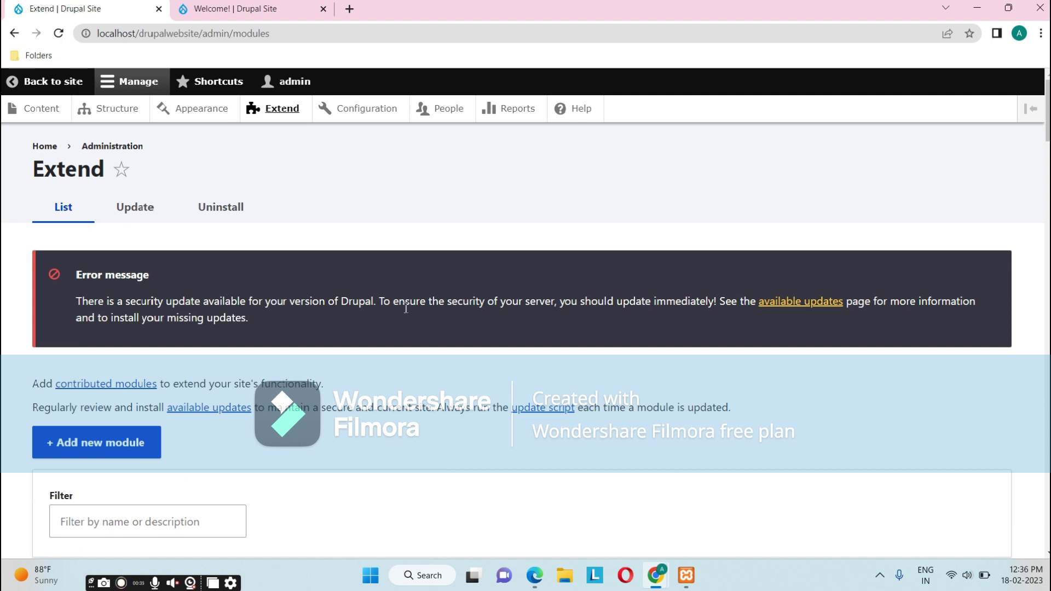
scroll(132, 295, down, 3)
scroll(133, 295, up, 2)
scroll(133, 299, down, 3)
scroll(127, 427, up, 5)
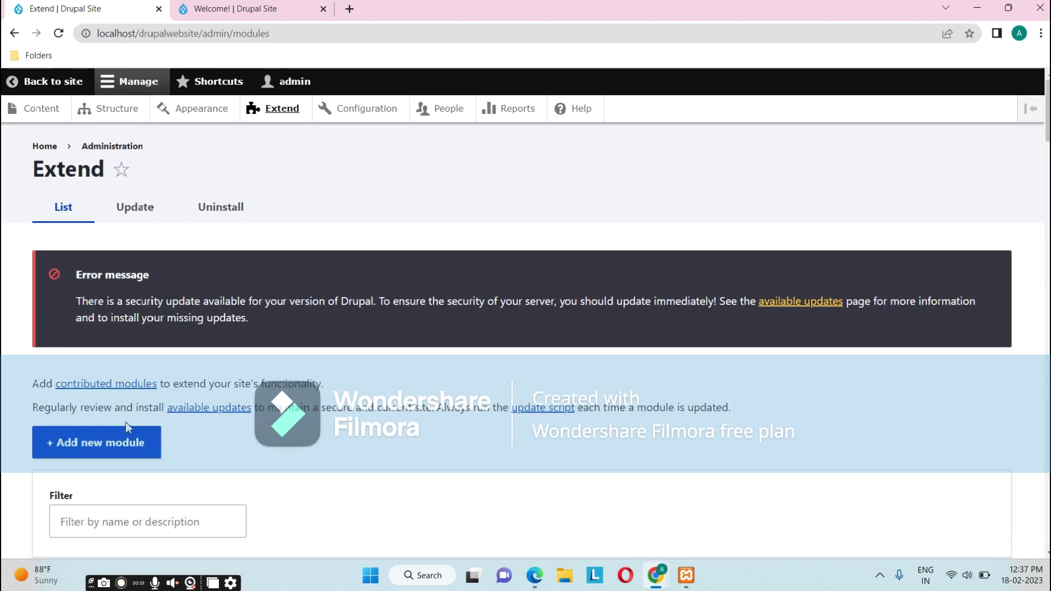
View the Extend section's update page, and open the Uninstall page to examine its modules and the reasons preventing removal.
click(141, 207)
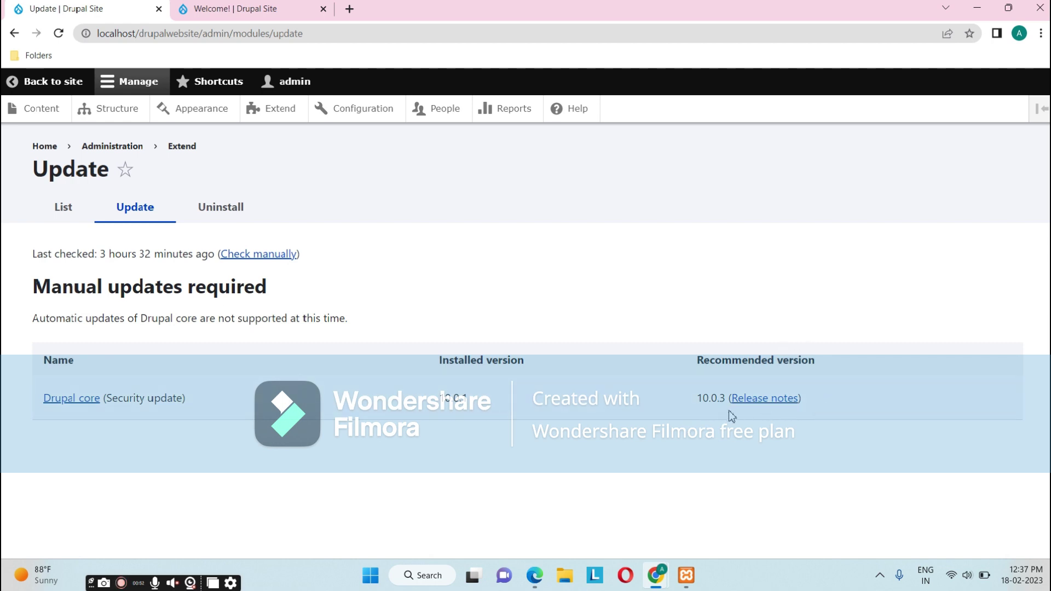
click(228, 202)
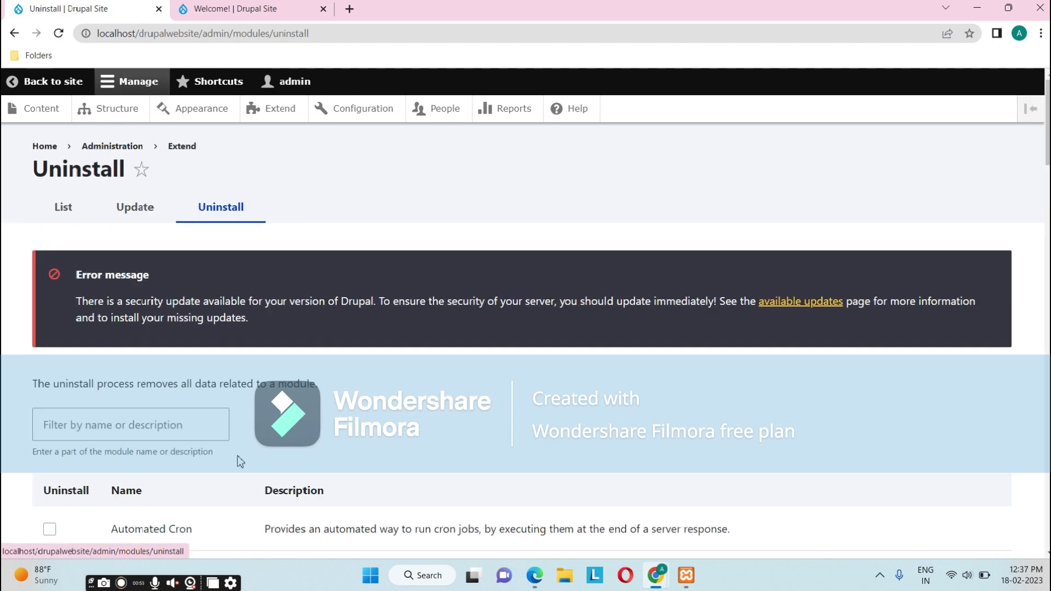
scroll(238, 459, down, 3)
scroll(239, 461, down, 15)
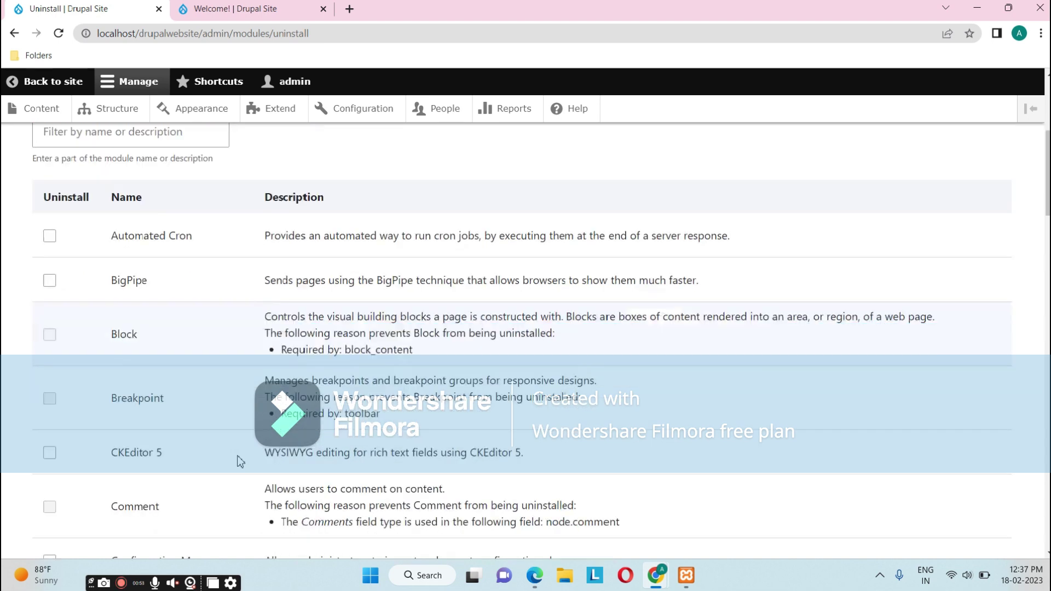
scroll(239, 461, up, 15)
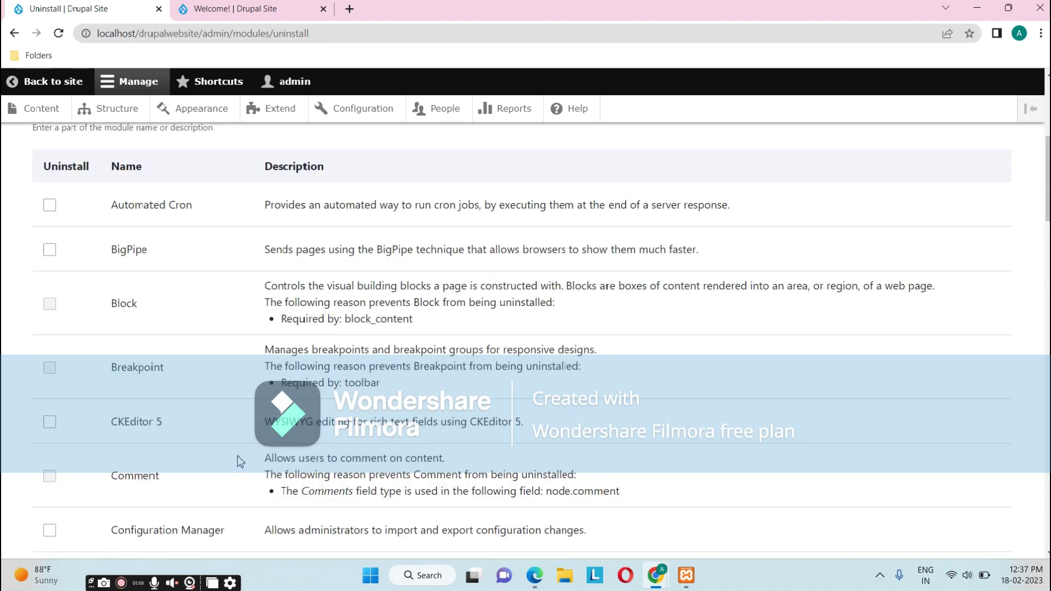
scroll(238, 460, down, 5)
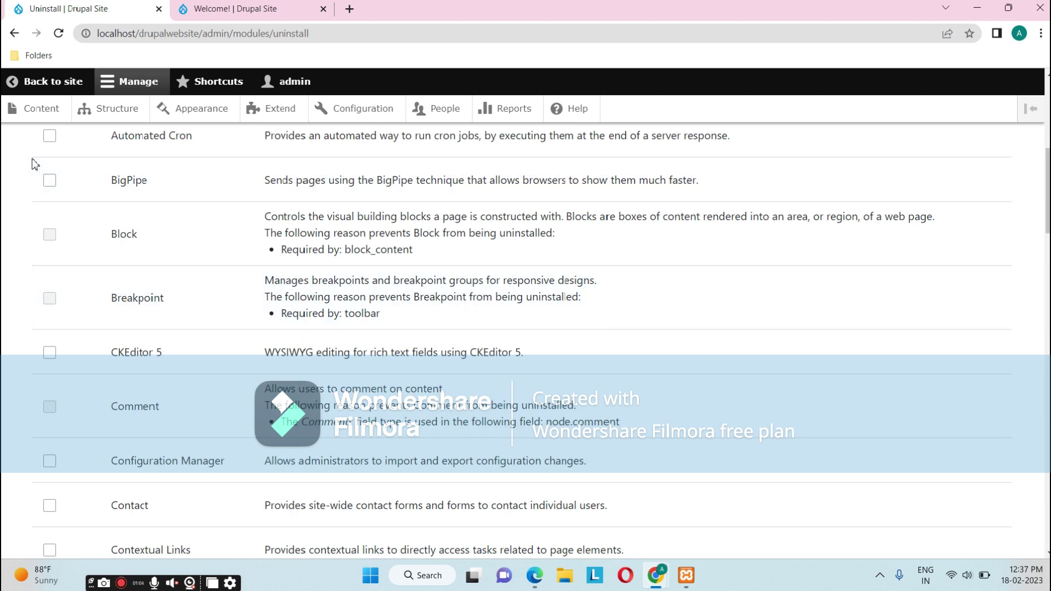
scroll(143, 222, up, 2)
Try the uninstall checkbox of the Automated Cron module, leave it cleared, and examine the rest of the uninstall list.
click(55, 238)
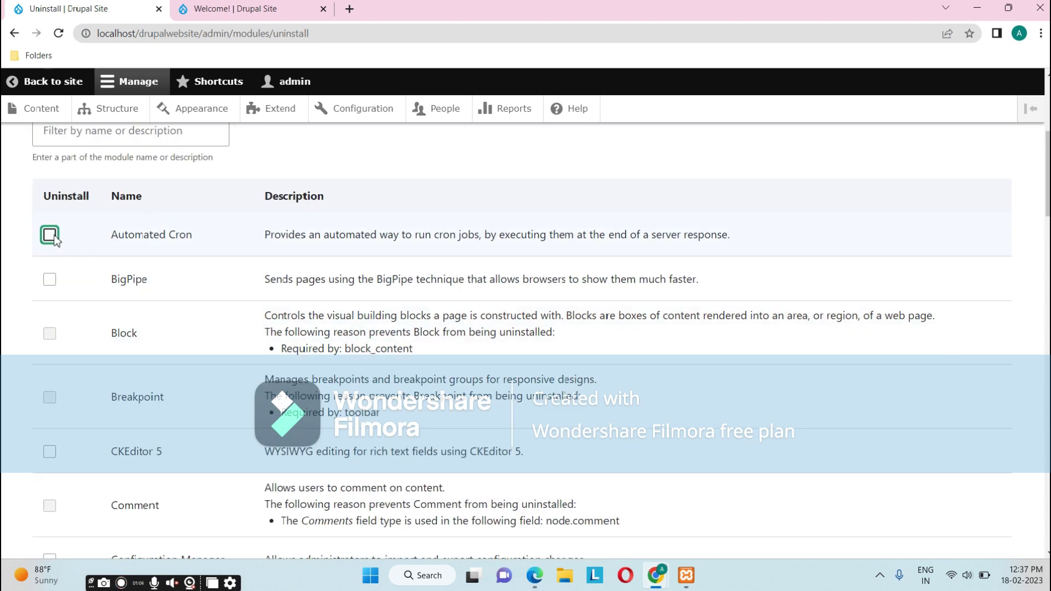
scroll(356, 406, down, 20)
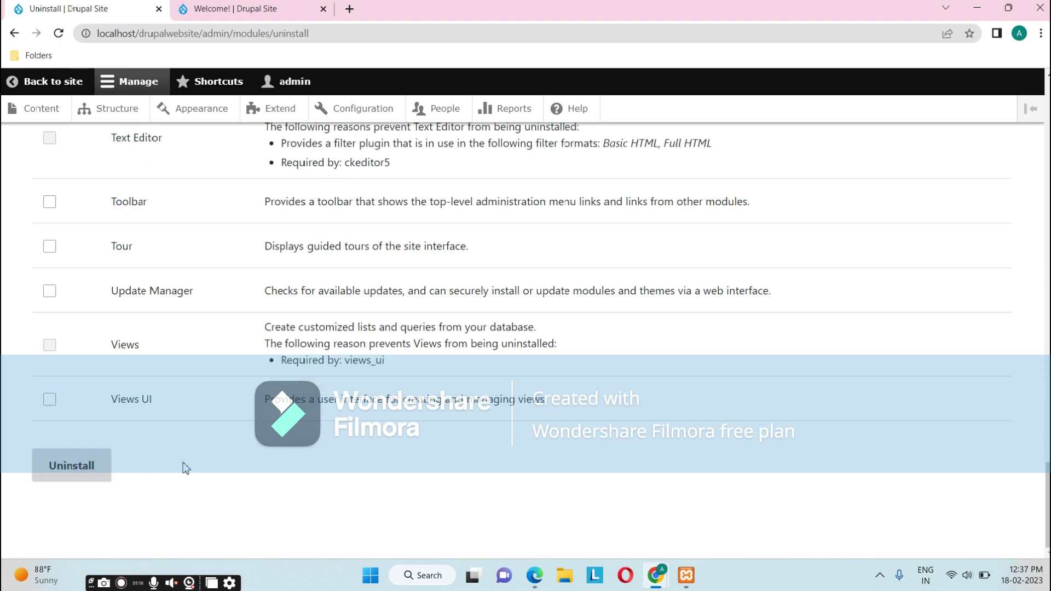
scroll(273, 474, up, 20)
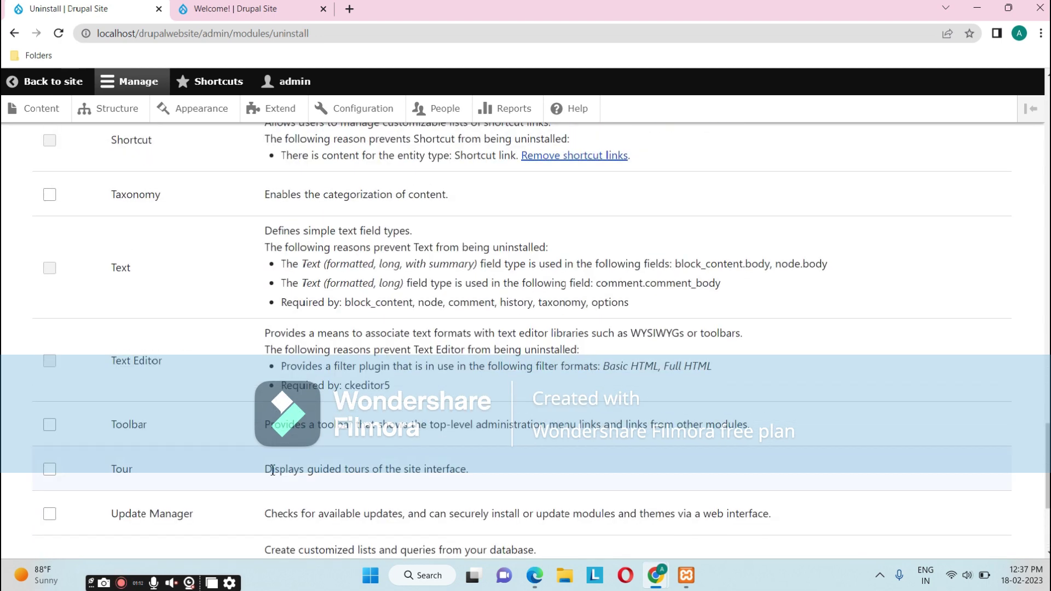
scroll(273, 474, up, 7)
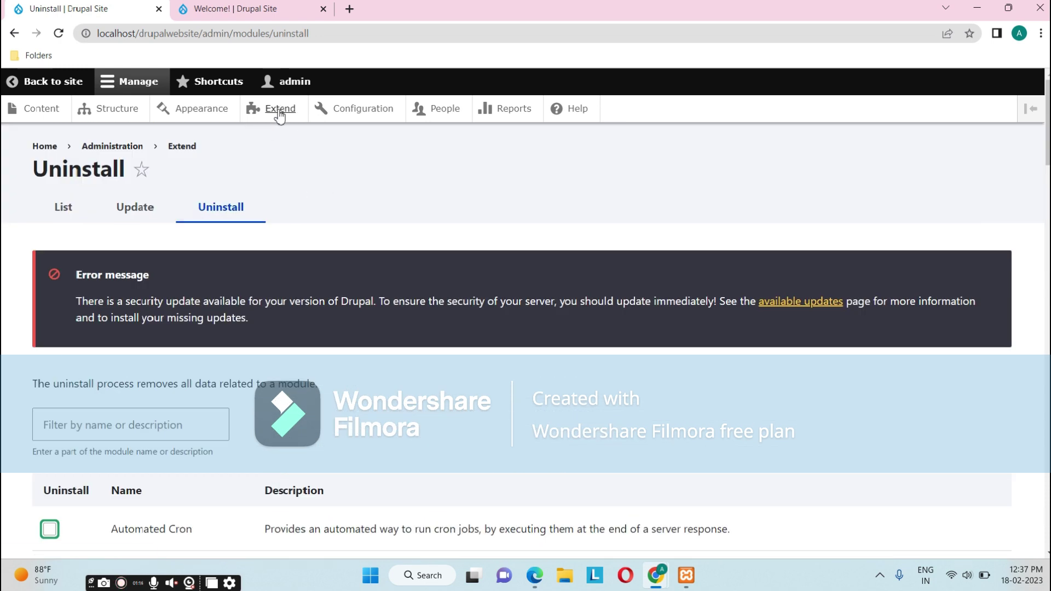
Open the Configuration administration page and examine its settings groups, including People, System, Content authoring, Development and Media.
click(364, 118)
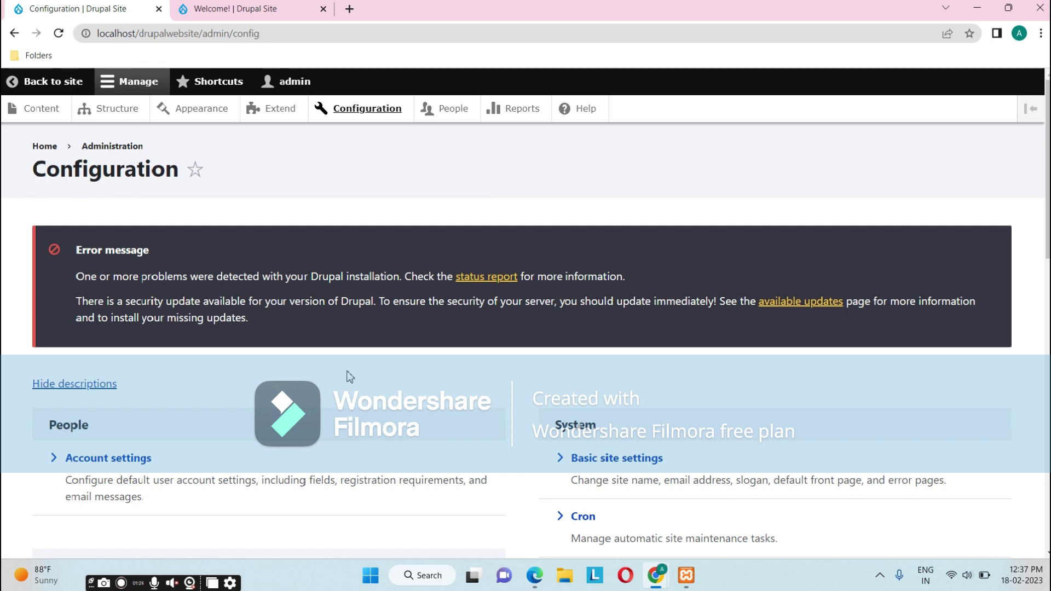
scroll(350, 376, down, 2)
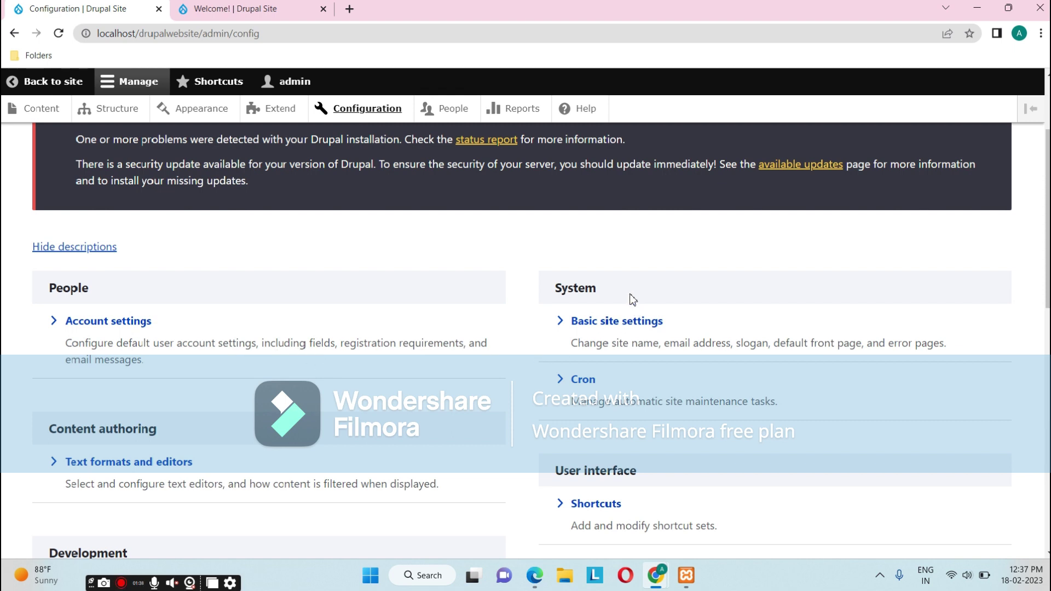
scroll(668, 300, down, 1)
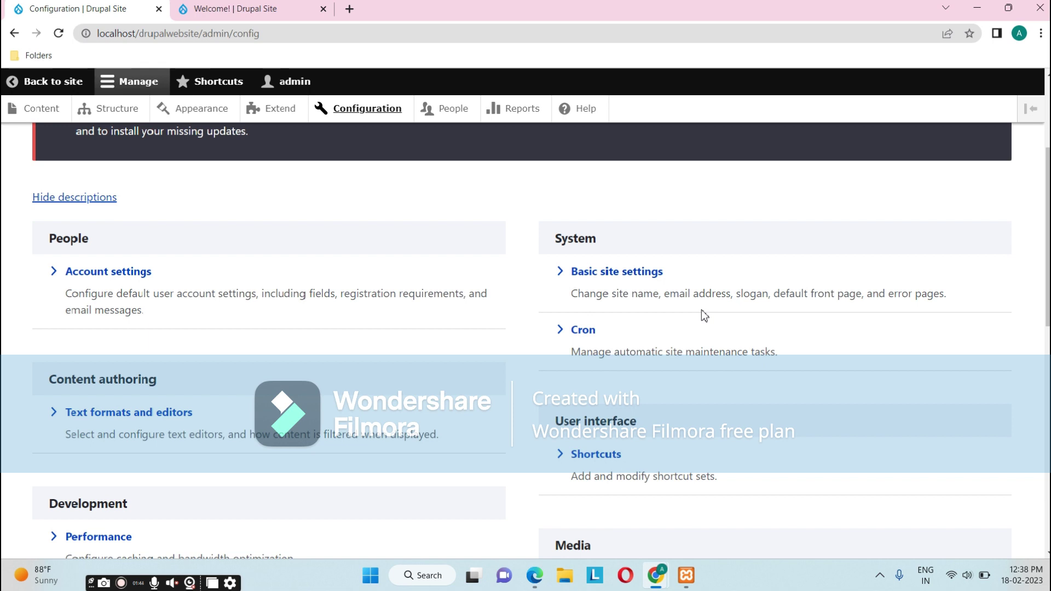
scroll(701, 310, down, 2)
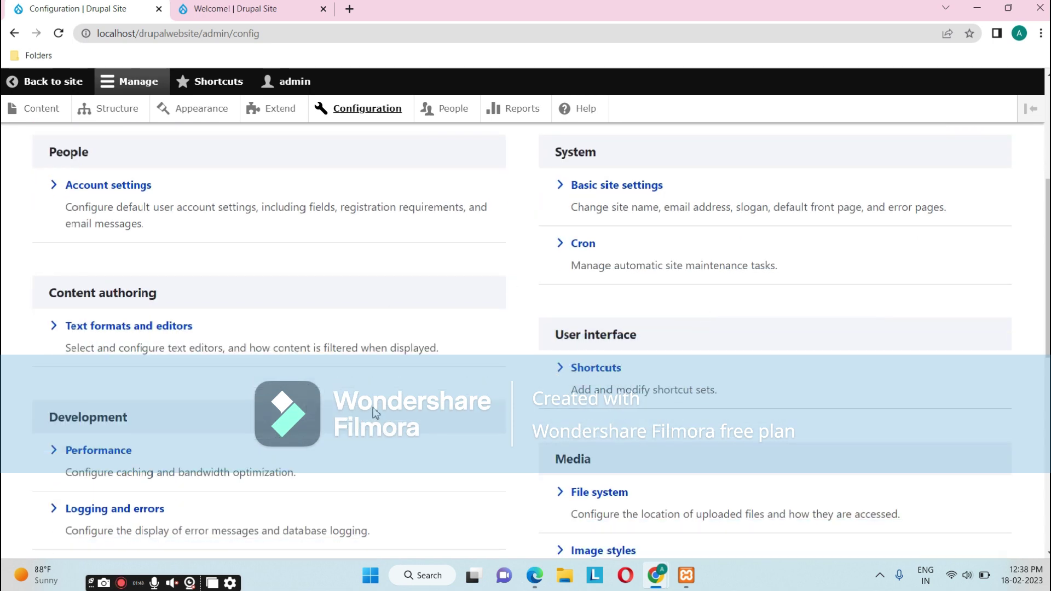
scroll(375, 413, down, 5)
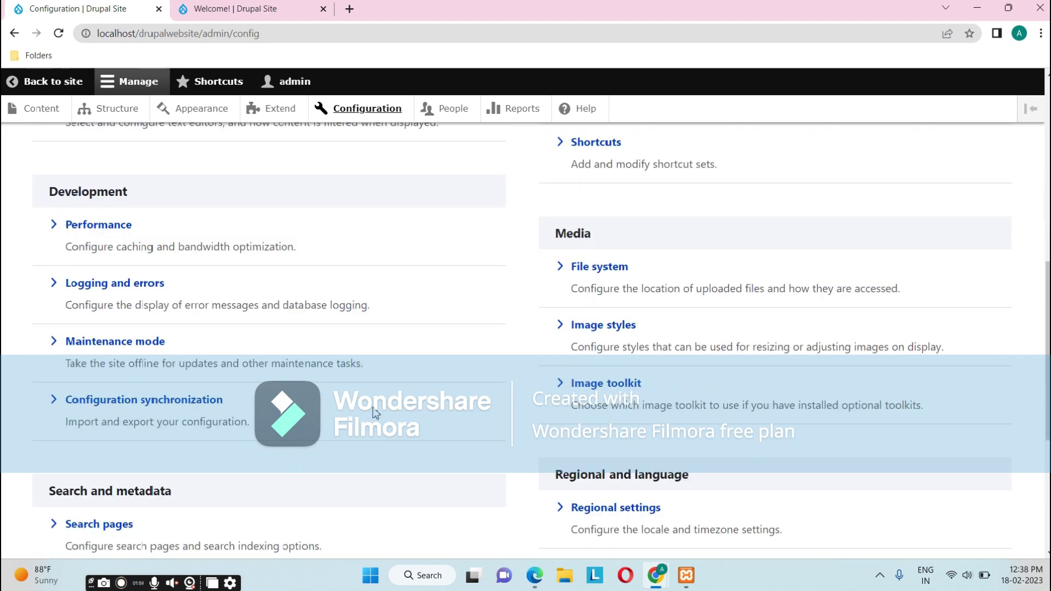
Examine the remaining Configuration groups, including Search and metadata, Regional and language, and Web services, and return to the page start.
scroll(375, 413, up, 4)
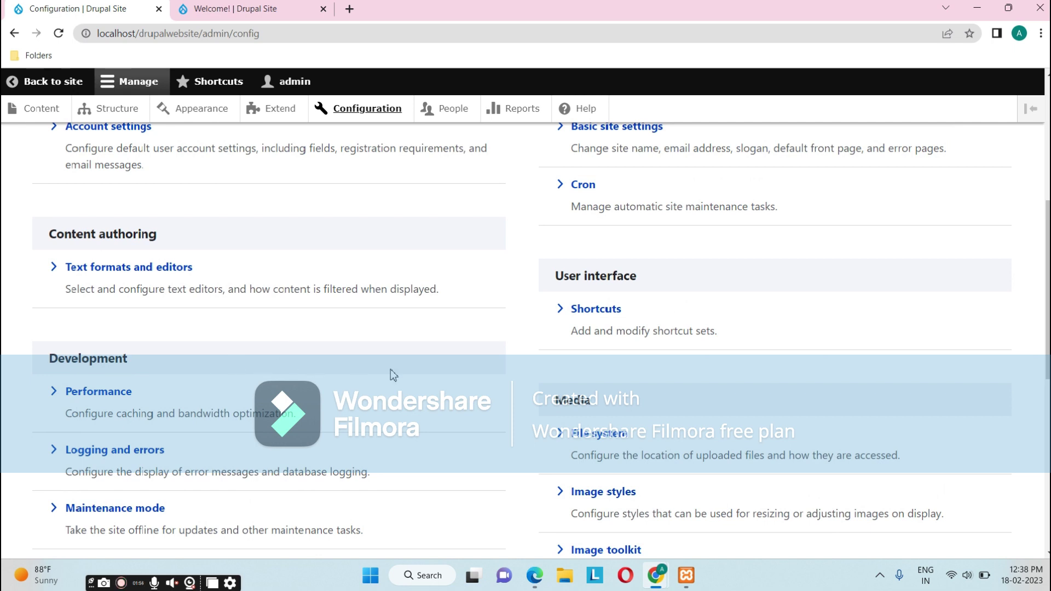
scroll(390, 370, down, 2)
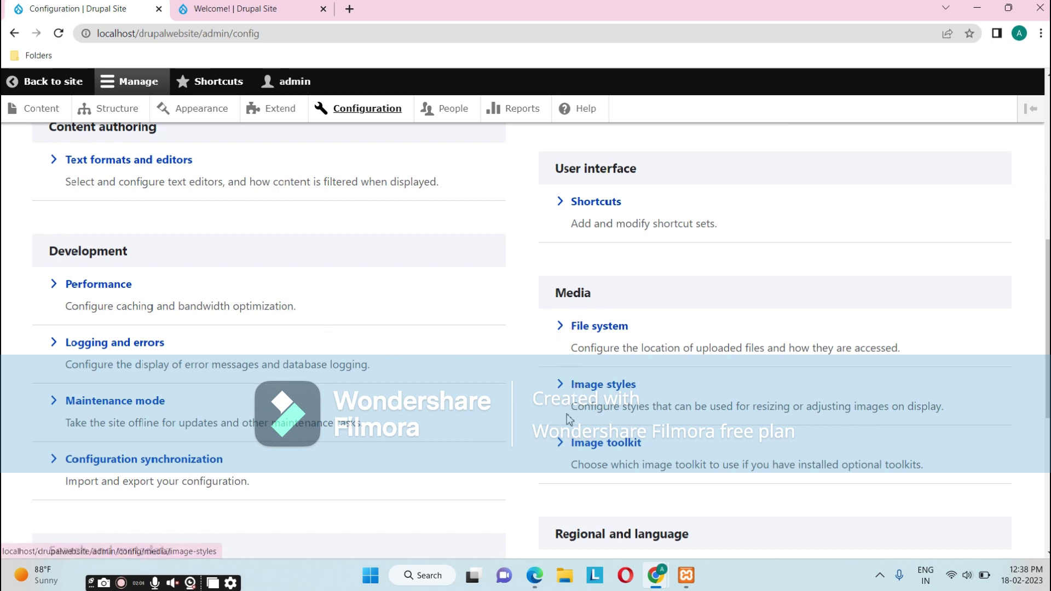
scroll(582, 444, down, 5)
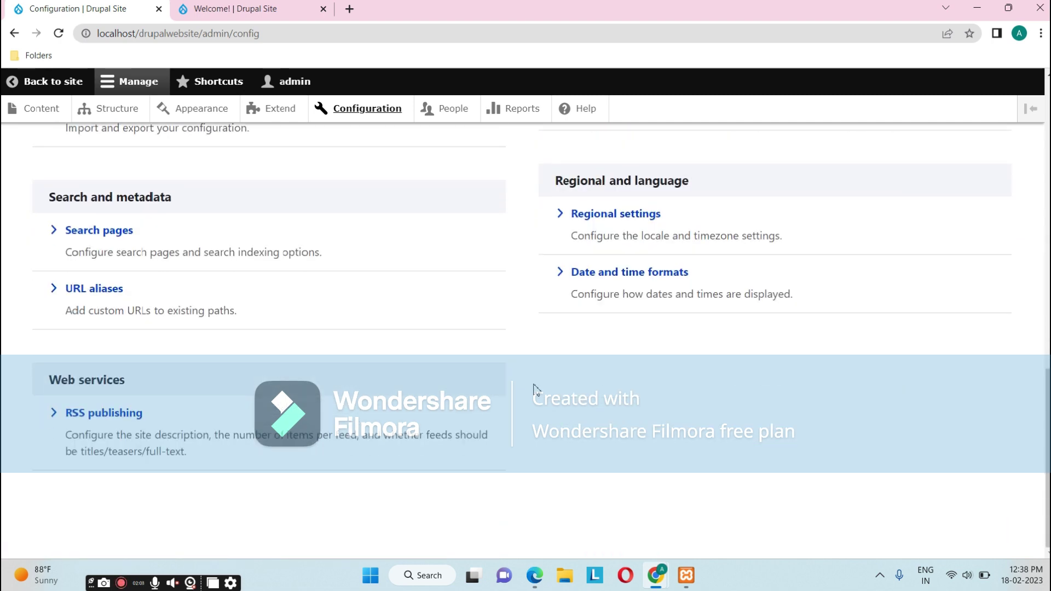
scroll(535, 390, up, 8)
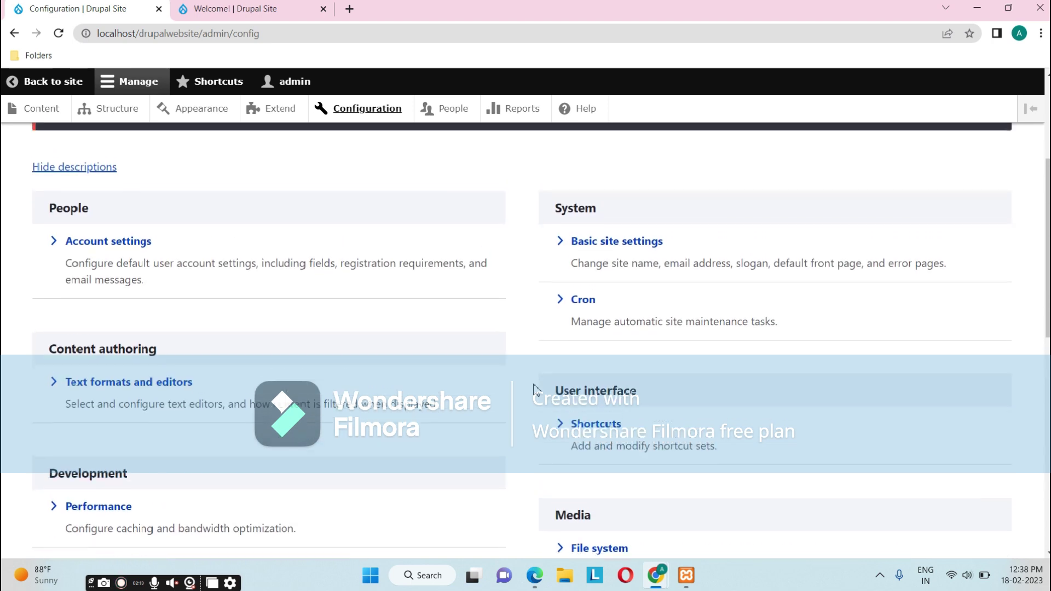
scroll(535, 389, up, 3)
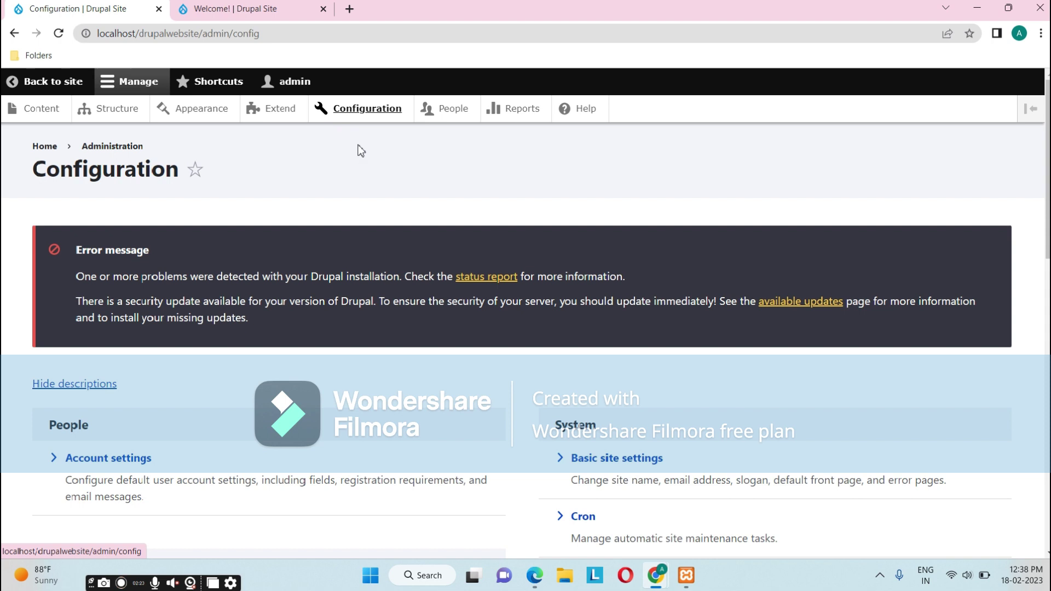
Open the People administration page and examine its add option, user filters, bulk action and user list.
click(452, 113)
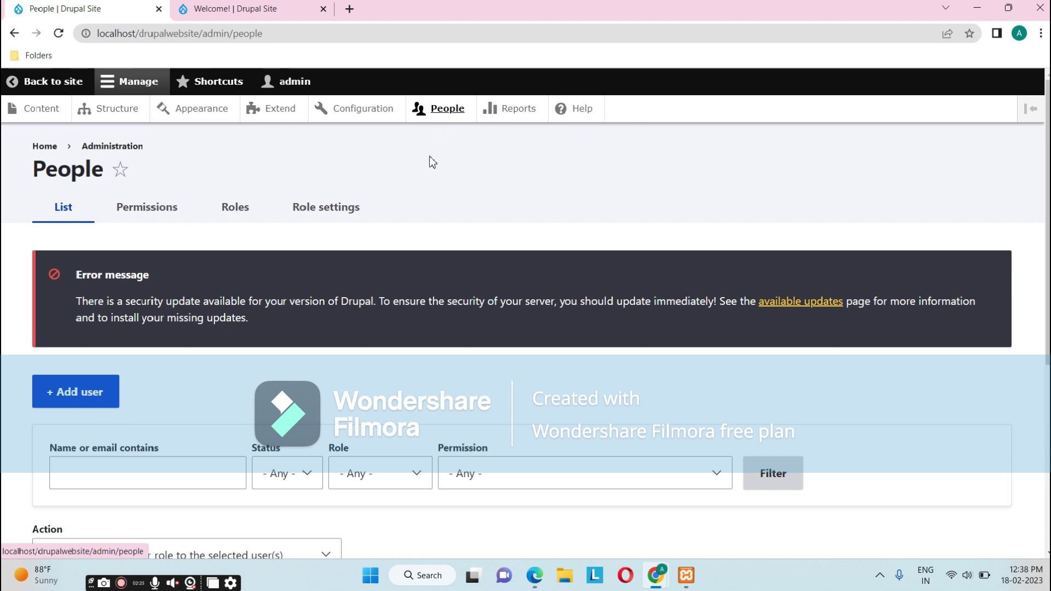
scroll(487, 216, down, 1)
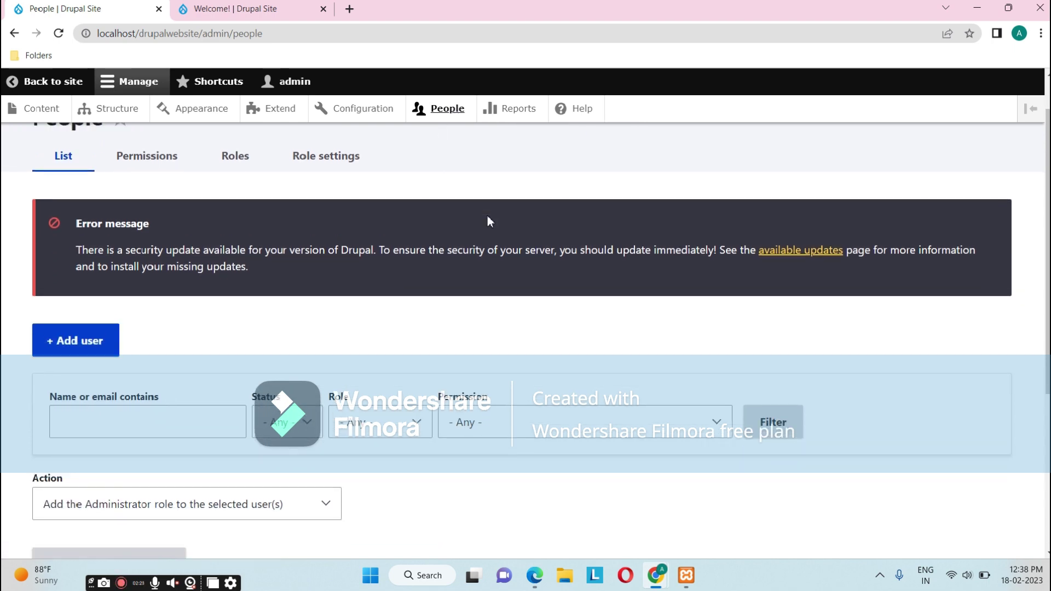
scroll(487, 216, up, 1)
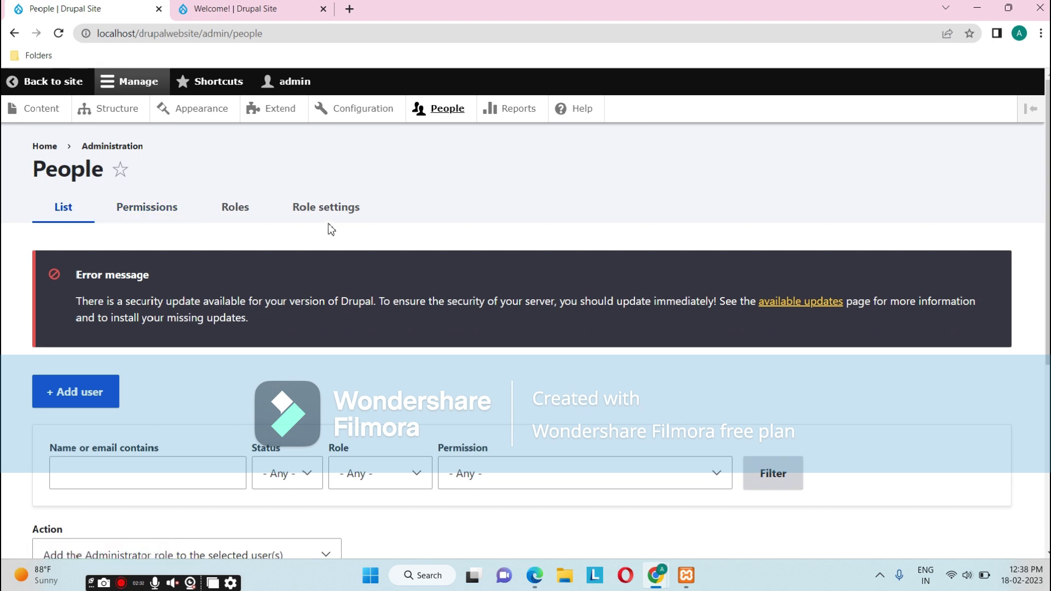
scroll(275, 379, down, 2)
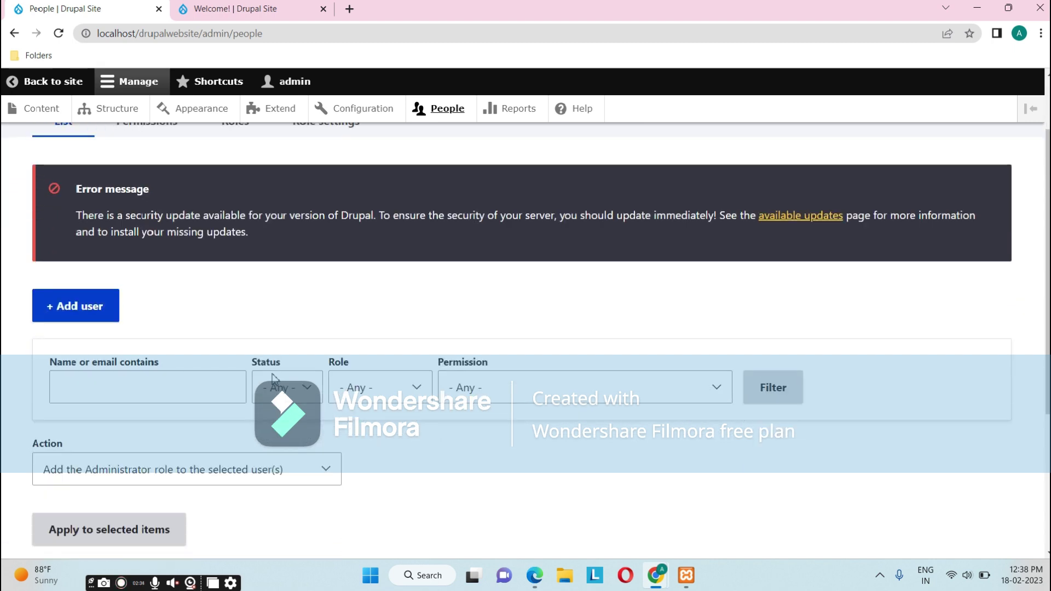
scroll(275, 379, up, 2)
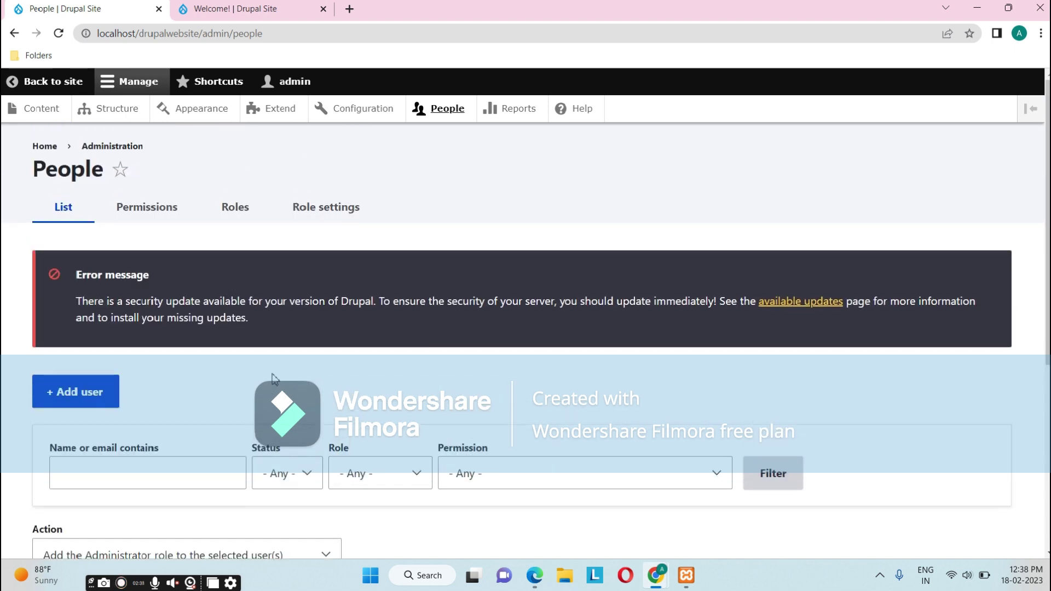
scroll(275, 379, down, 4)
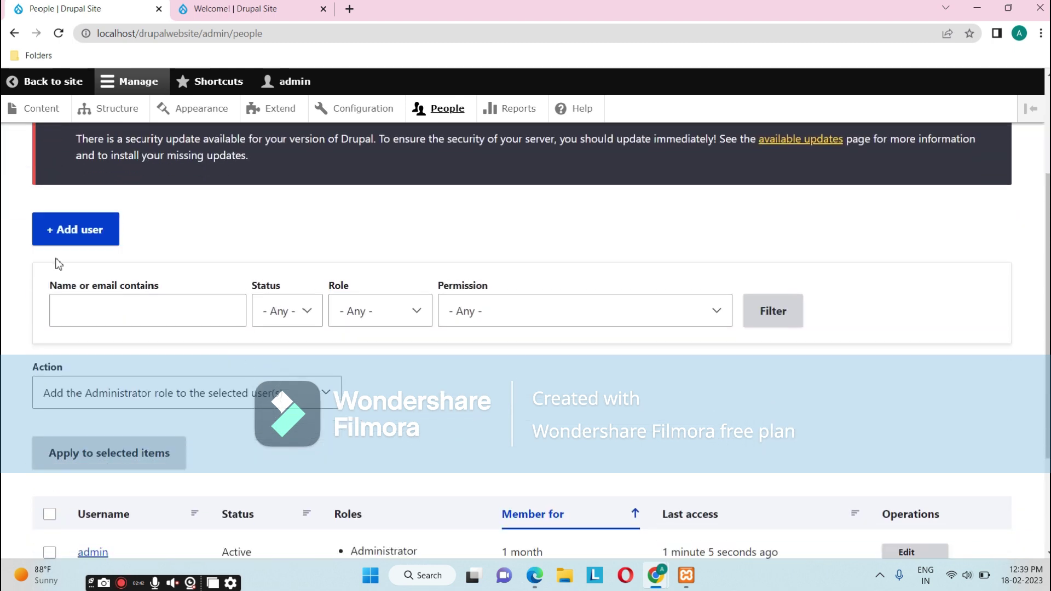
Open the Add user form, examine its account, role, picture and contact fields, and return to the People list.
click(106, 250)
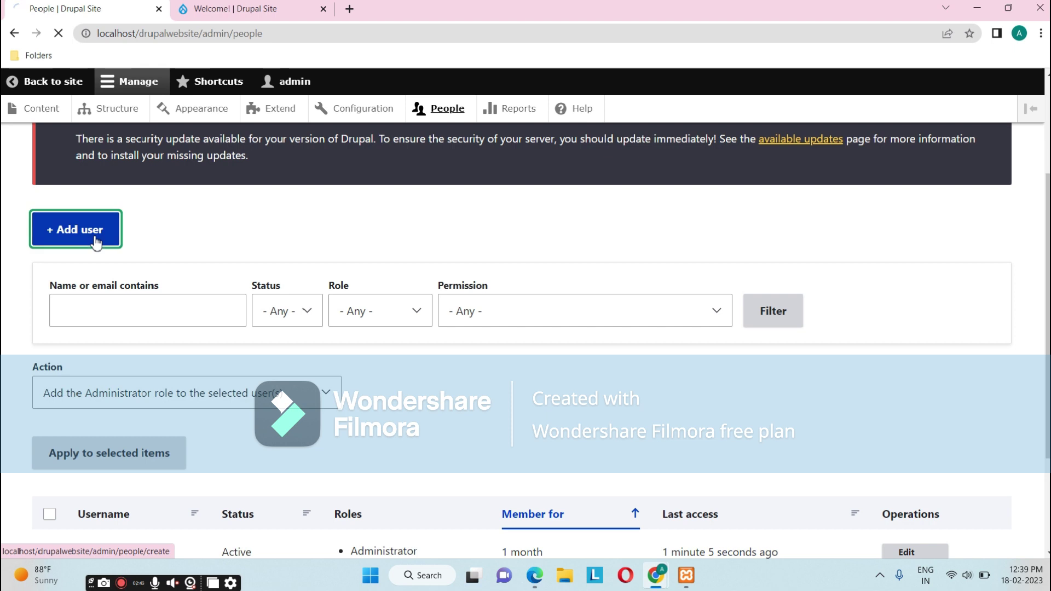
scroll(94, 239, down, 4)
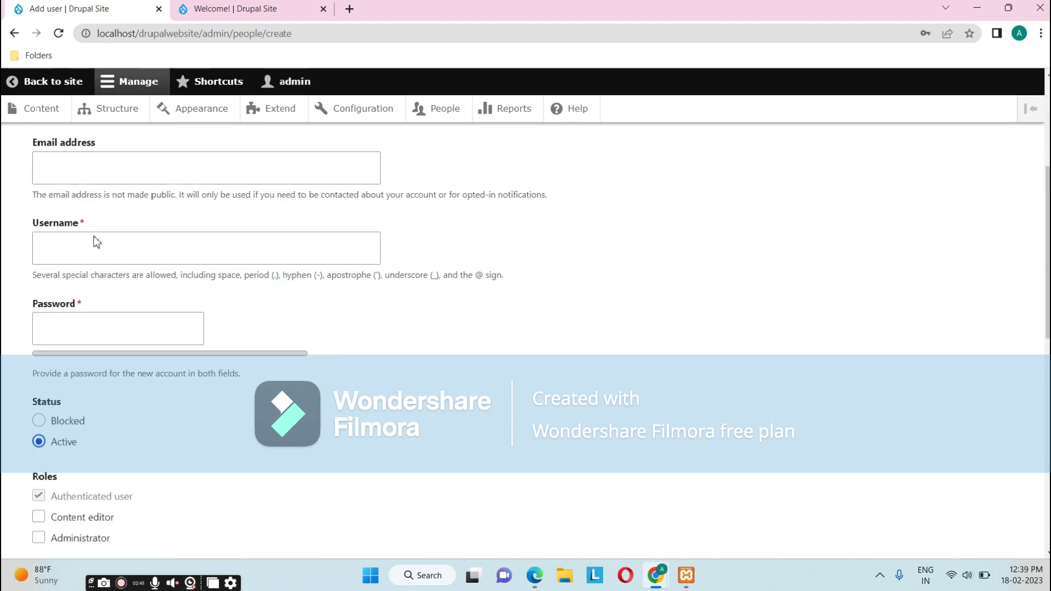
scroll(94, 239, down, 3)
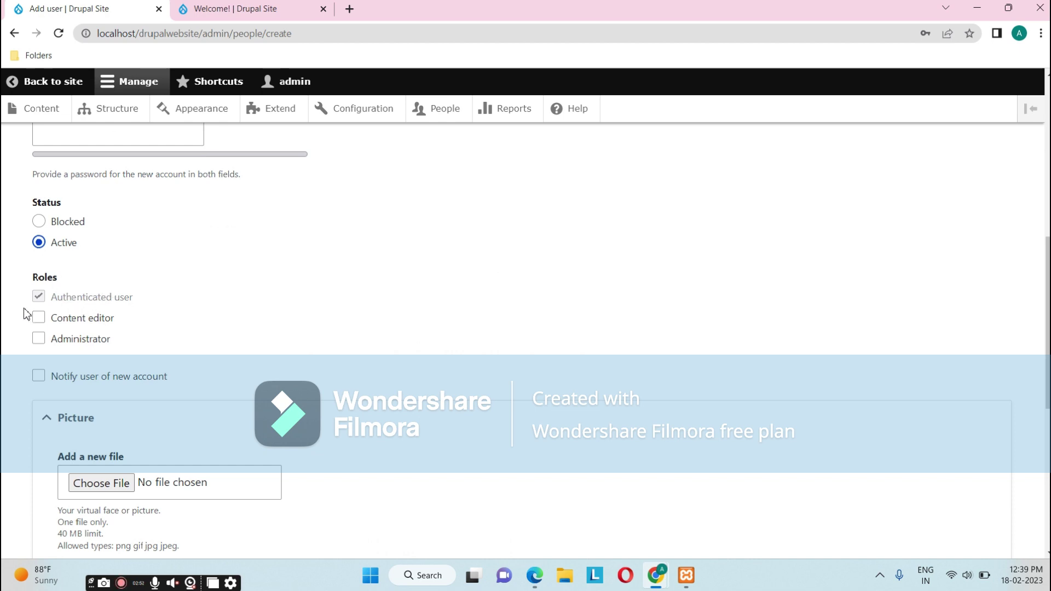
scroll(216, 365, down, 3)
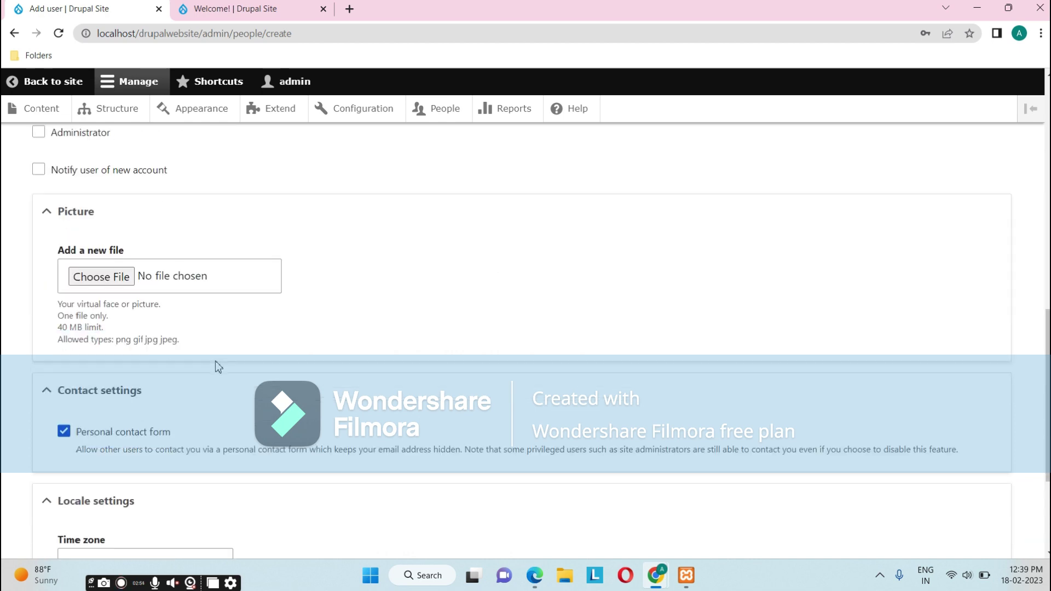
scroll(215, 366, up, 10)
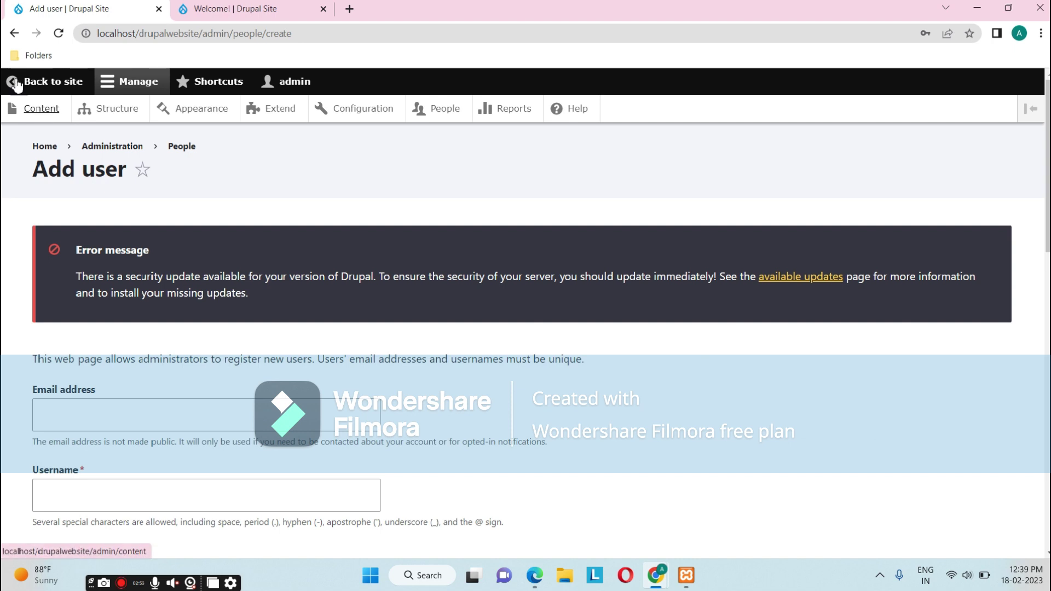
click(13, 33)
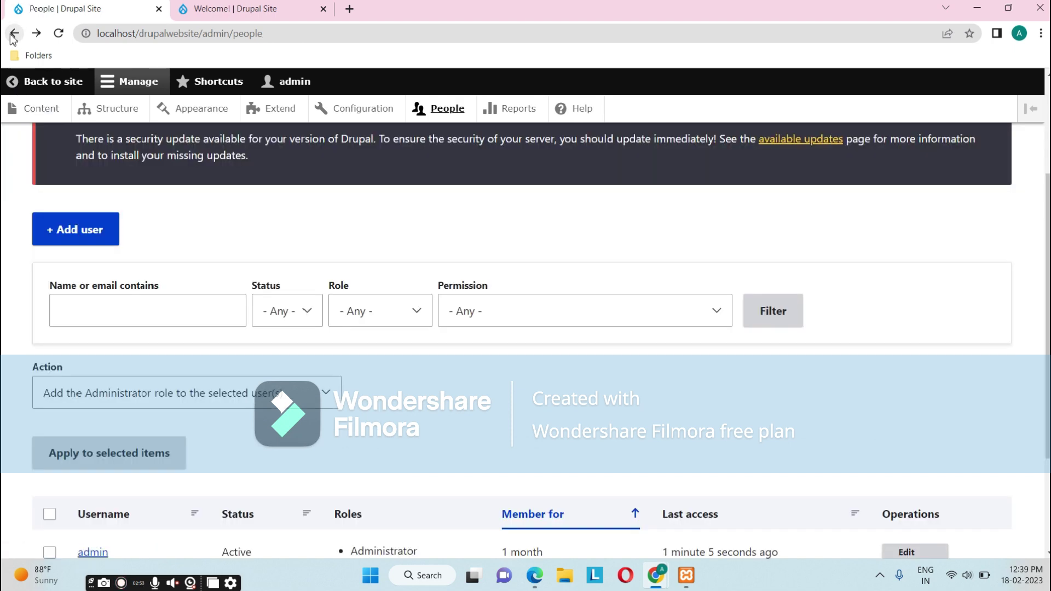
scroll(281, 323, up, 3)
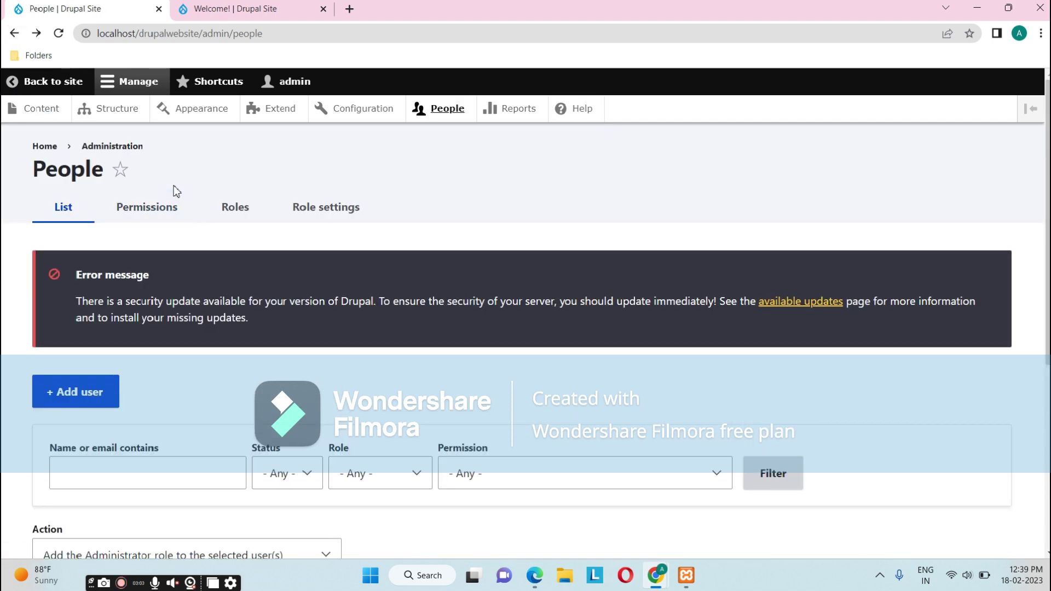
Open the People section's Permissions page and examine its role columns and the Block and Comment permissions.
click(162, 208)
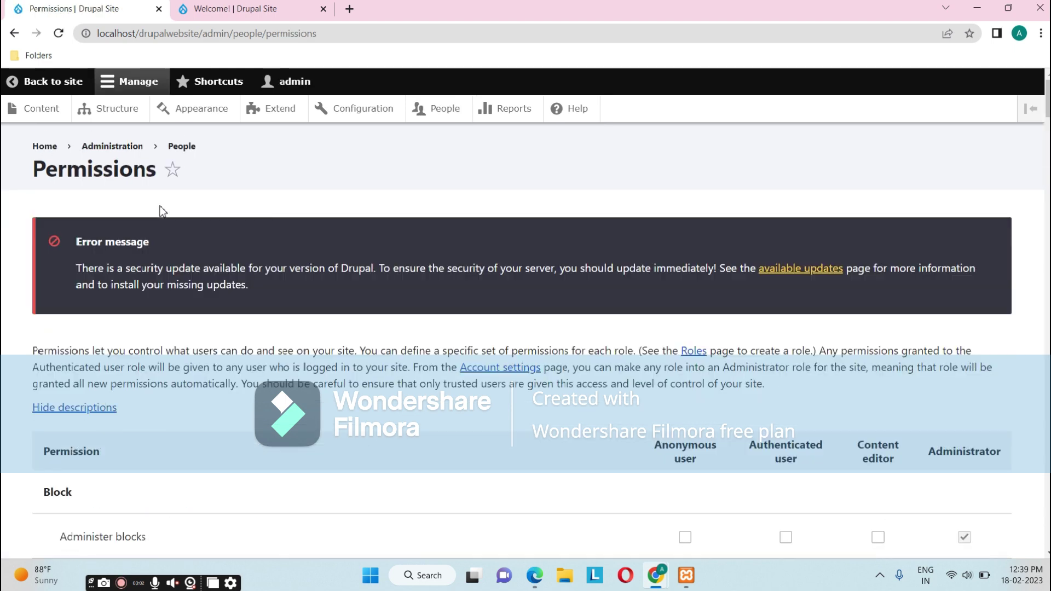
scroll(310, 284, down, 4)
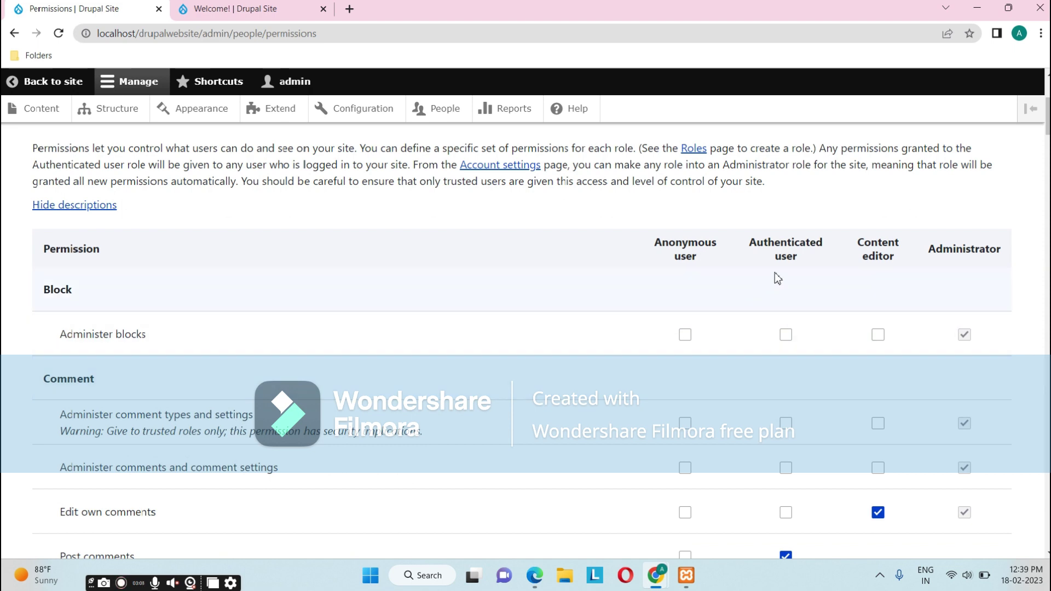
scroll(909, 328, down, 1)
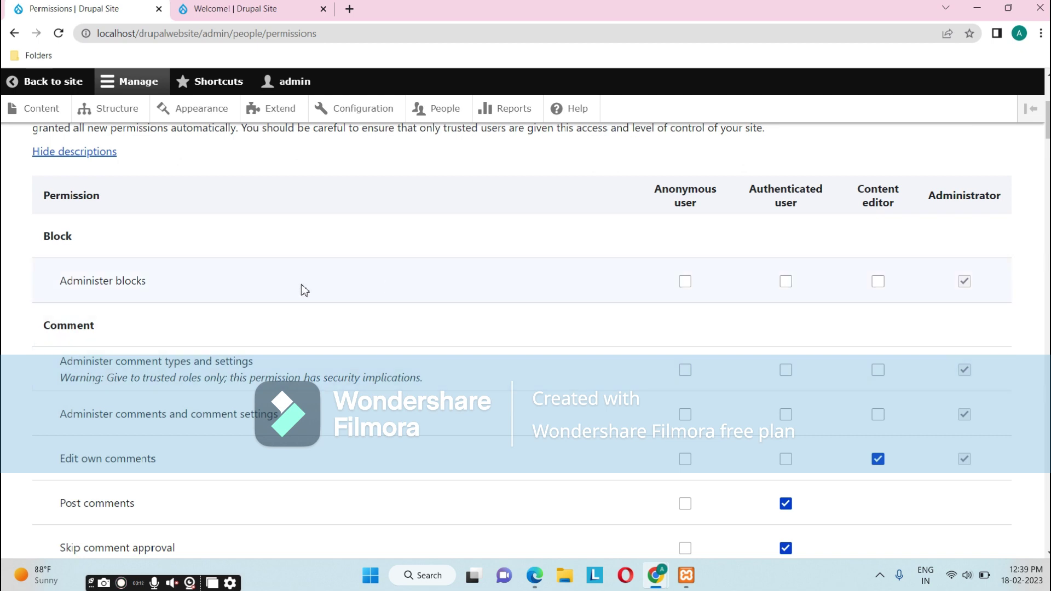
Try granting Administer blocks to the Anonymous user role, and view the save option at the end of the permissions list.
click(683, 285)
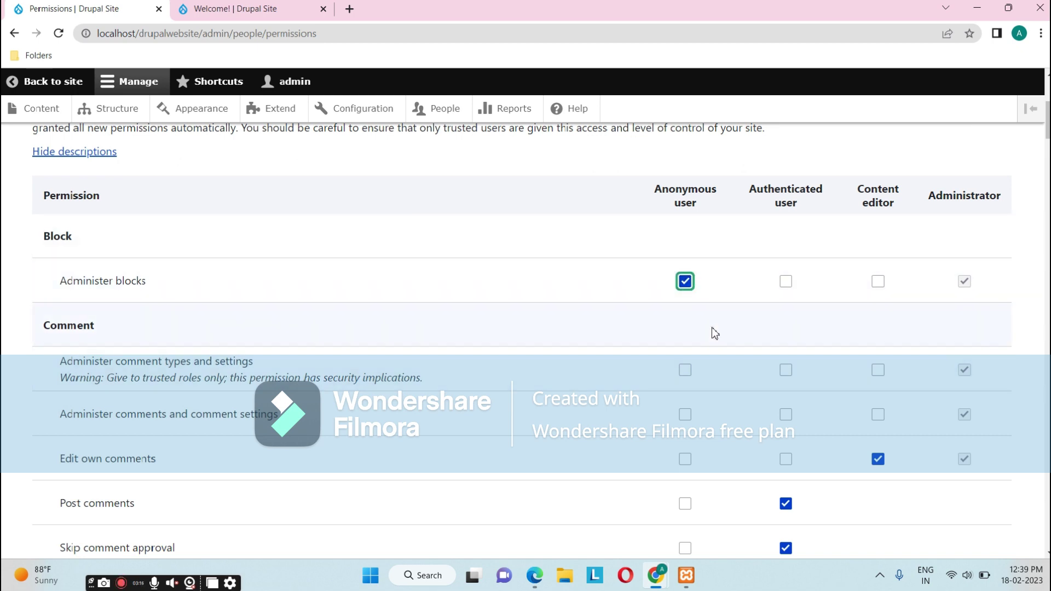
scroll(712, 328, down, 20)
scroll(715, 333, down, 20)
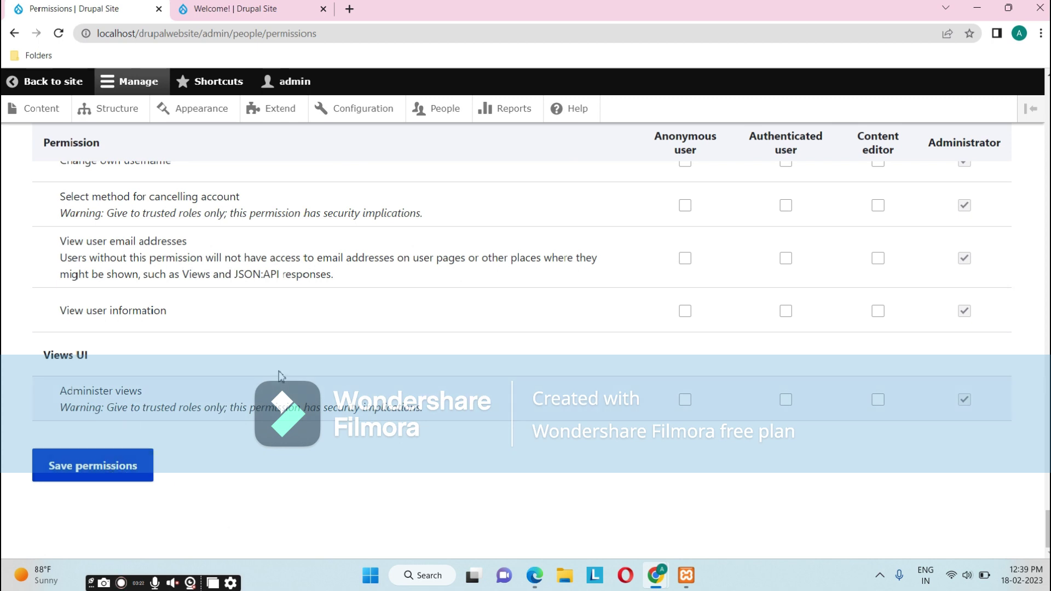
Browse the permissions list by module, from Toolbar and Update Manager to Contact, Field UI and Filter.
scroll(810, 497, up, 20)
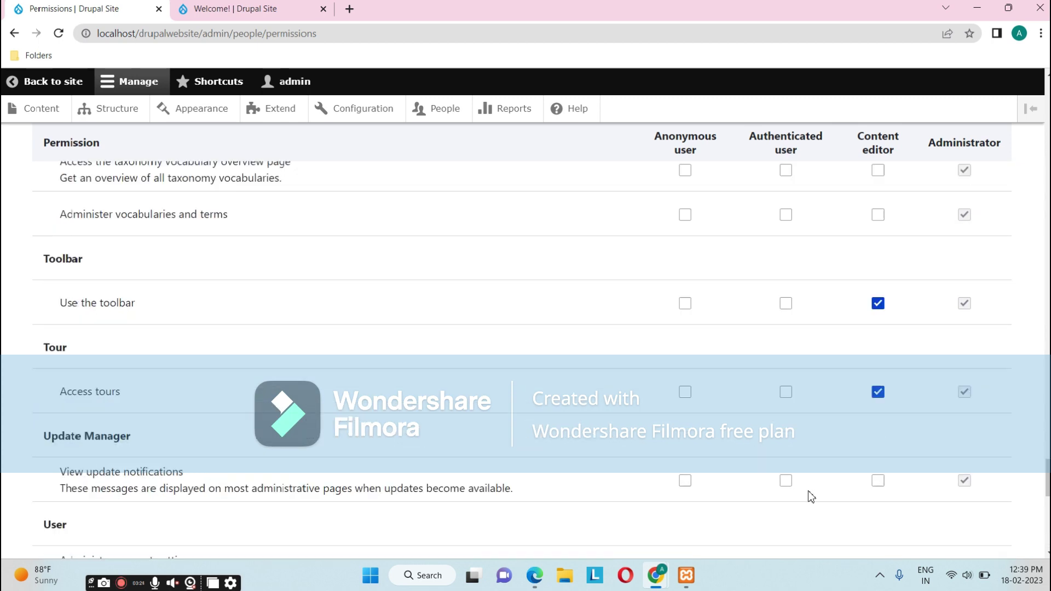
scroll(811, 497, up, 8)
scroll(995, 491, down, 10)
scroll(997, 494, down, 15)
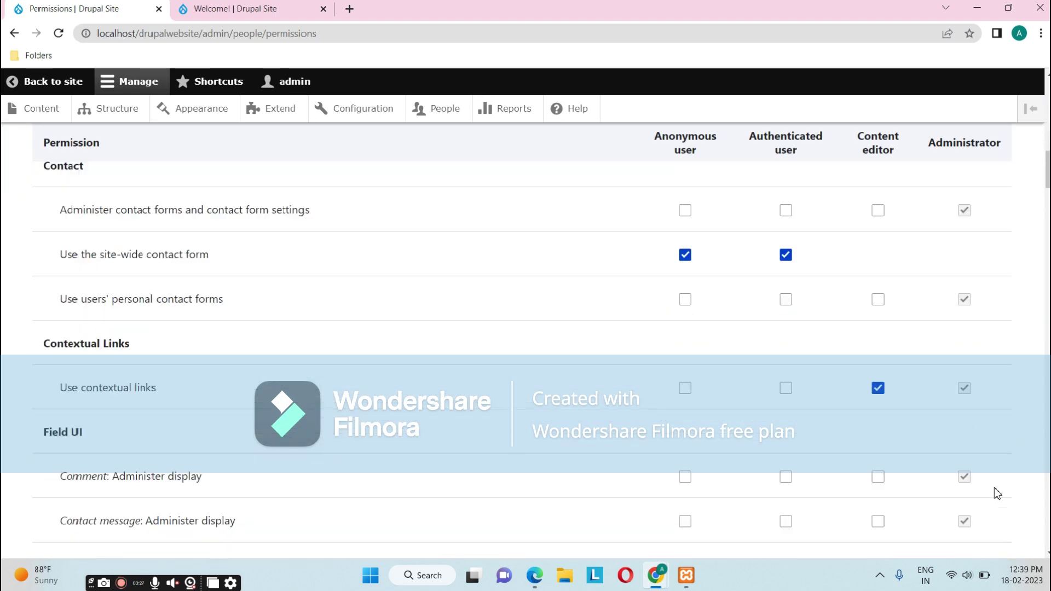
scroll(996, 494, down, 12)
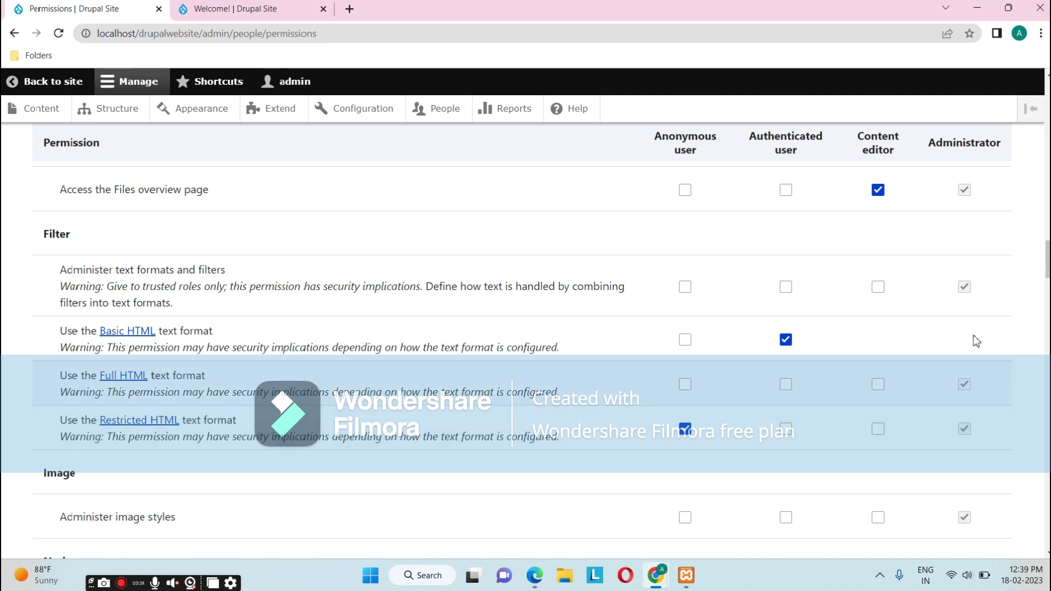
Return to the start of the Permissions page and examine the Block and Comment rows, role columns and introductory text.
scroll(977, 341, up, 20)
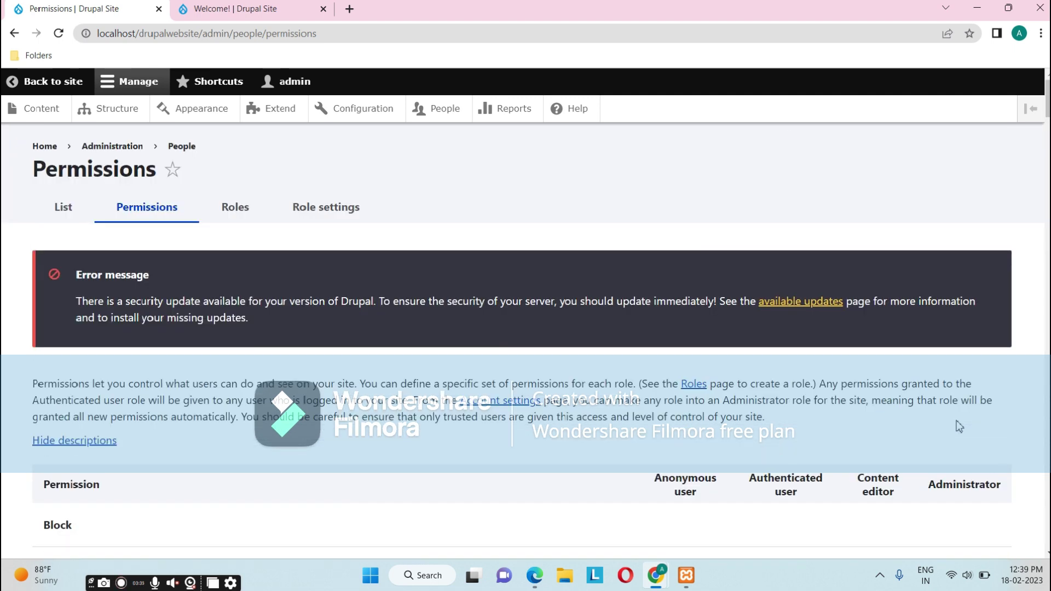
scroll(959, 427, down, 8)
scroll(956, 427, up, 3)
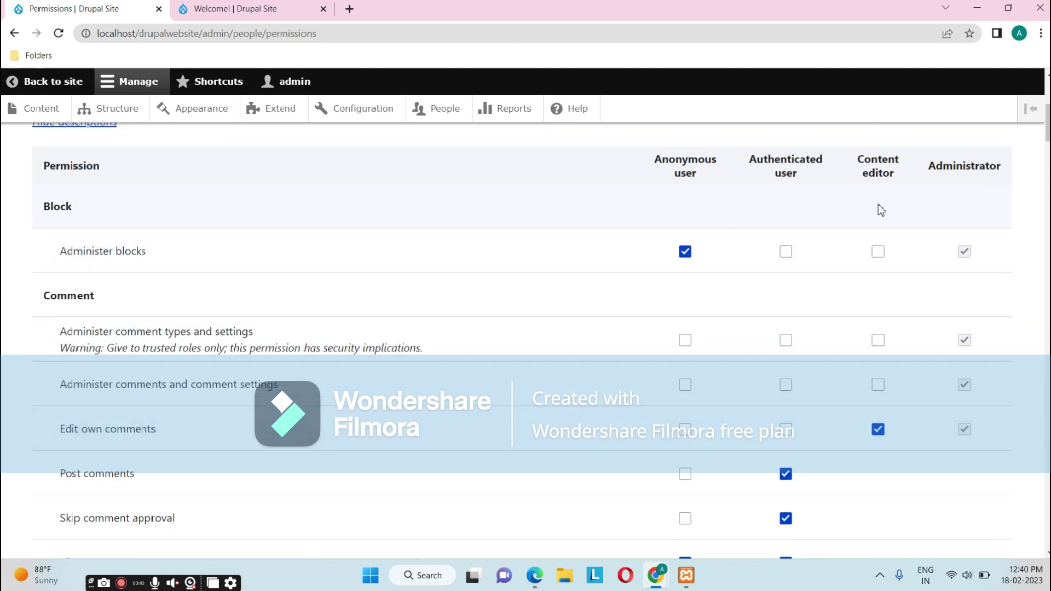
scroll(813, 205, up, 2)
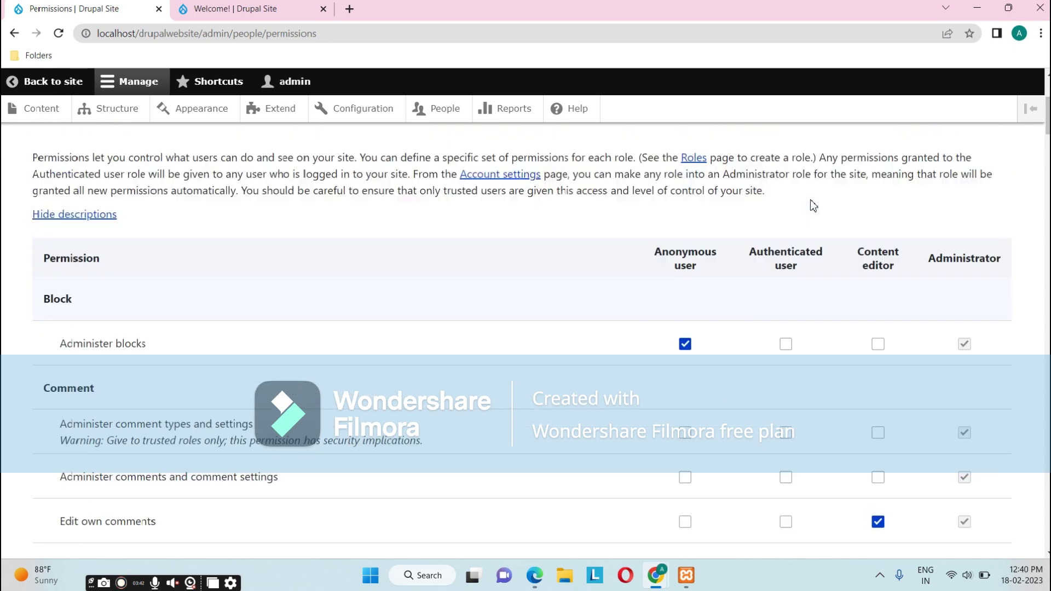
scroll(813, 205, up, 2)
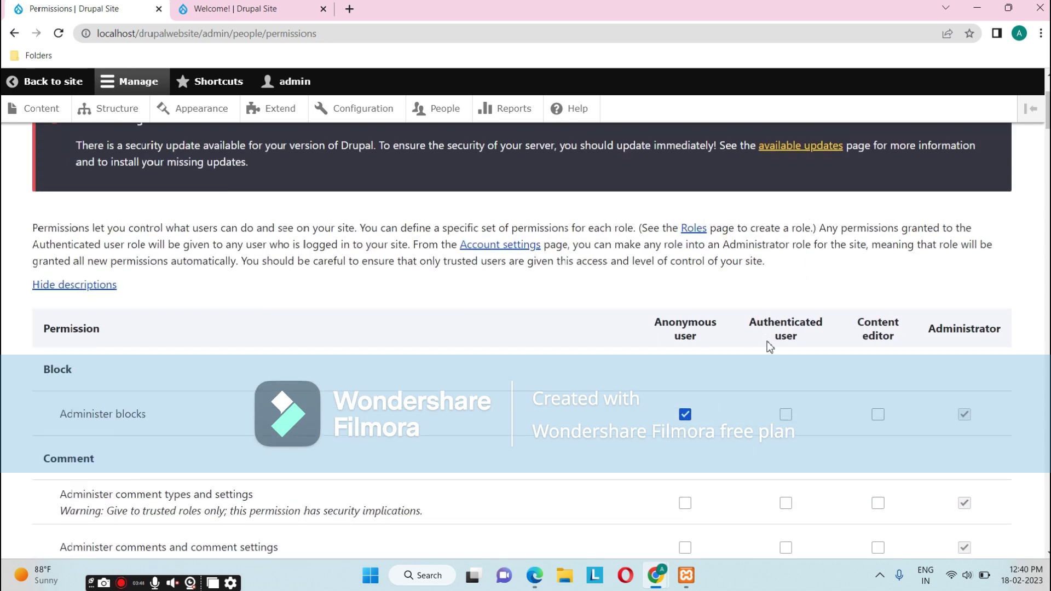
scroll(767, 341, up, 2)
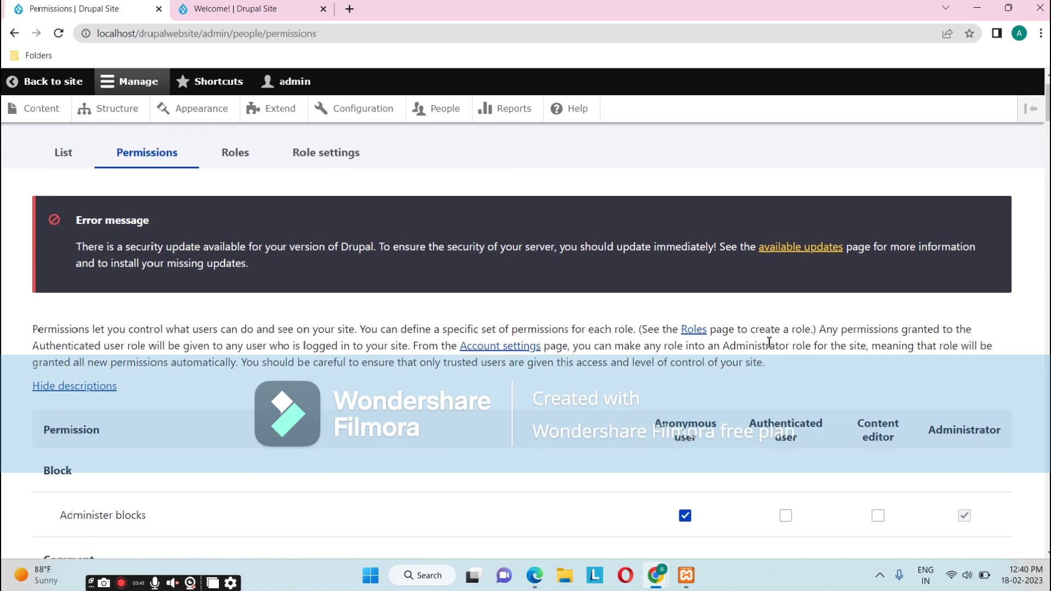
scroll(767, 341, up, 1)
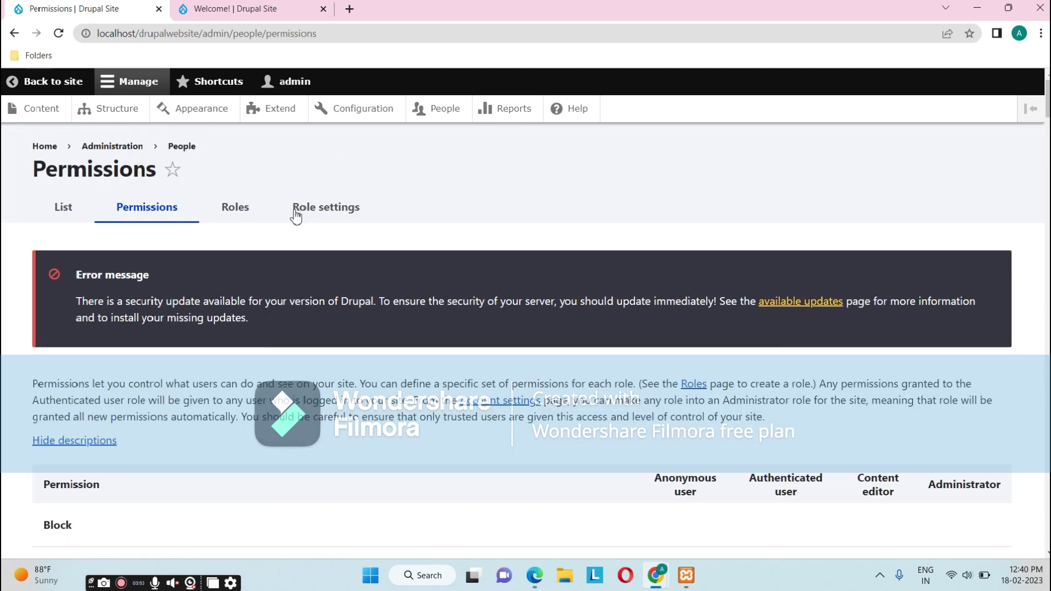
Open the Roles page and examine its add option, the listed roles and their available operations.
click(236, 208)
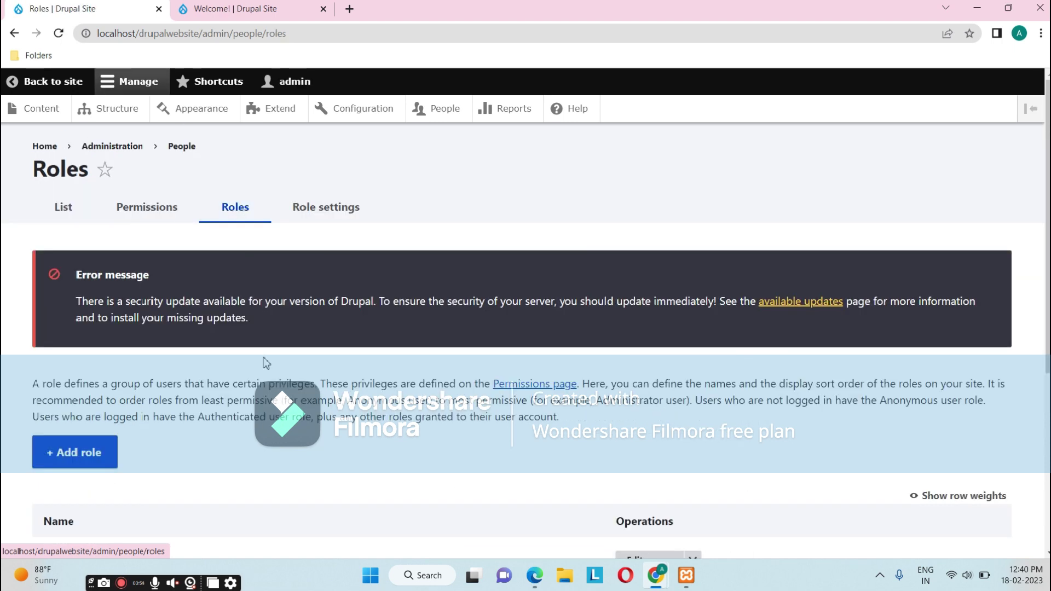
scroll(265, 363, down, 3)
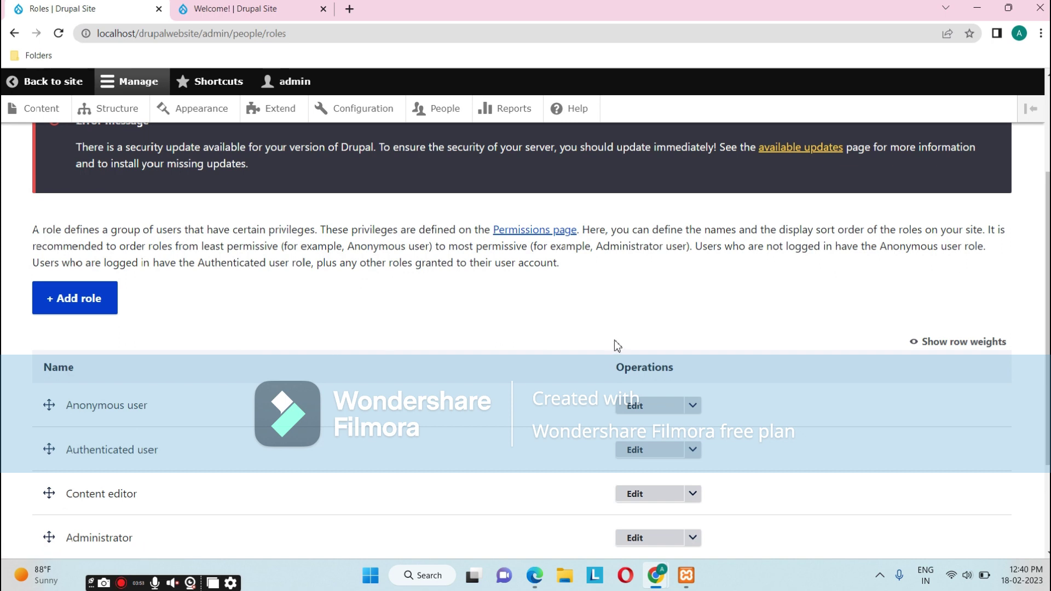
scroll(517, 377, down, 1)
scroll(518, 378, down, 2)
scroll(517, 376, up, 5)
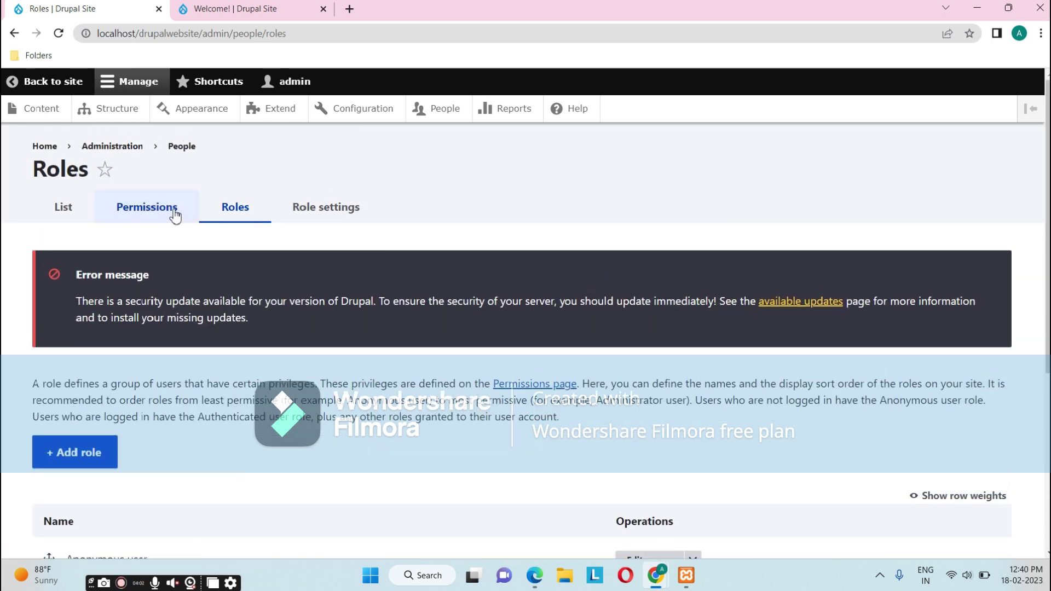
Open the Role settings page and examine the Administrator role setting and its save option.
click(323, 219)
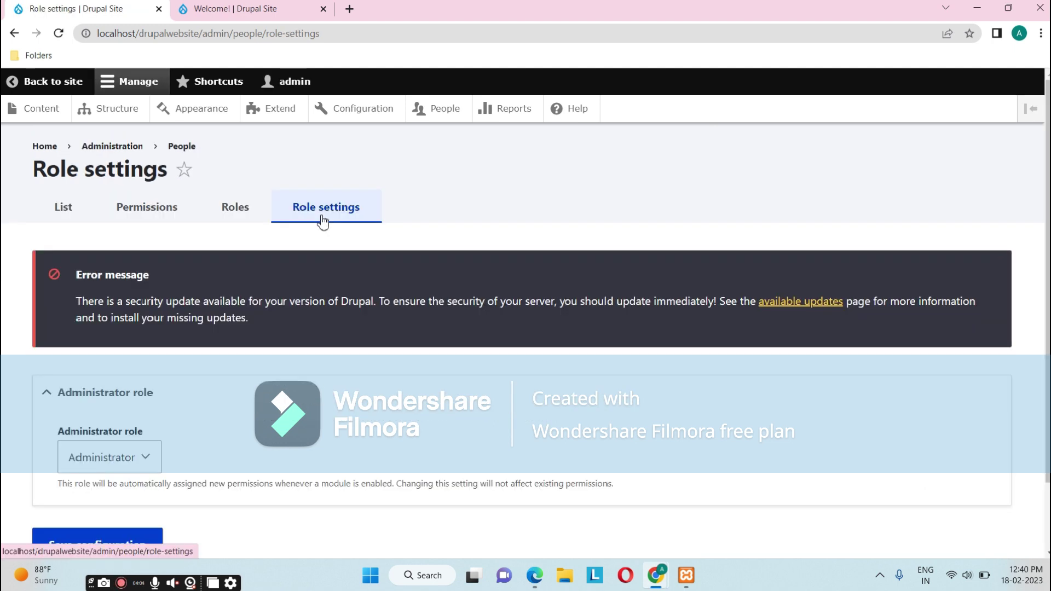
scroll(323, 222, down, 2)
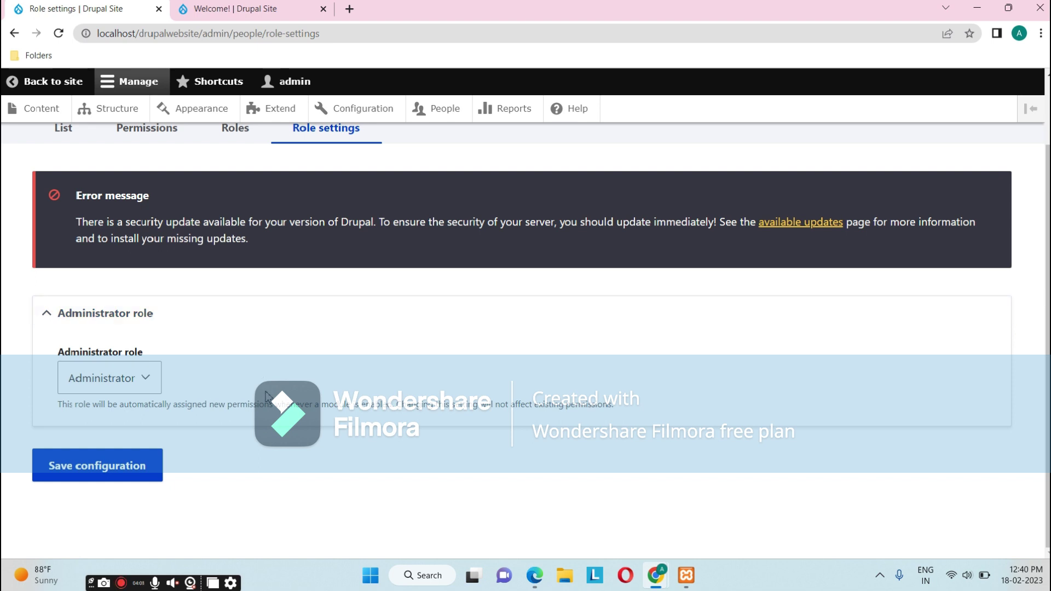
scroll(266, 397, up, 2)
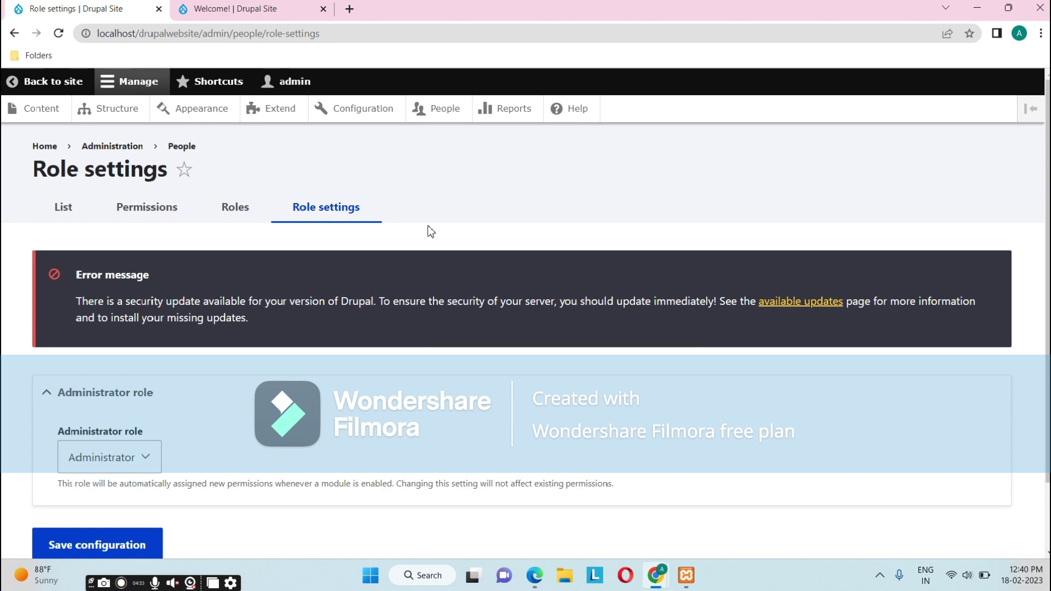
Open the Reports page and examine its entries from Status report and Available updates through Top search phrases and Views plugins.
click(514, 112)
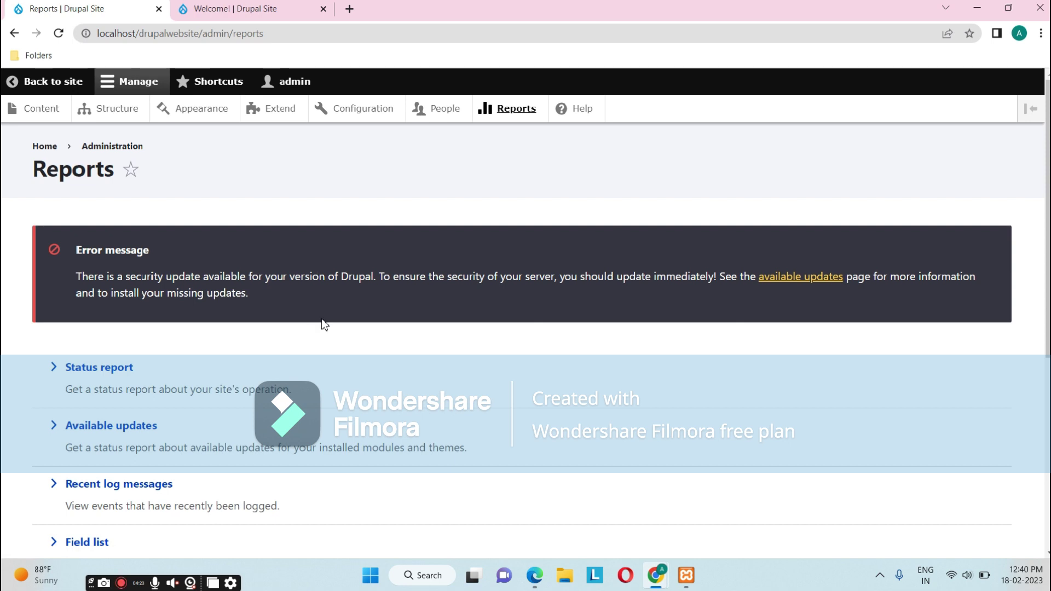
scroll(334, 326, down, 2)
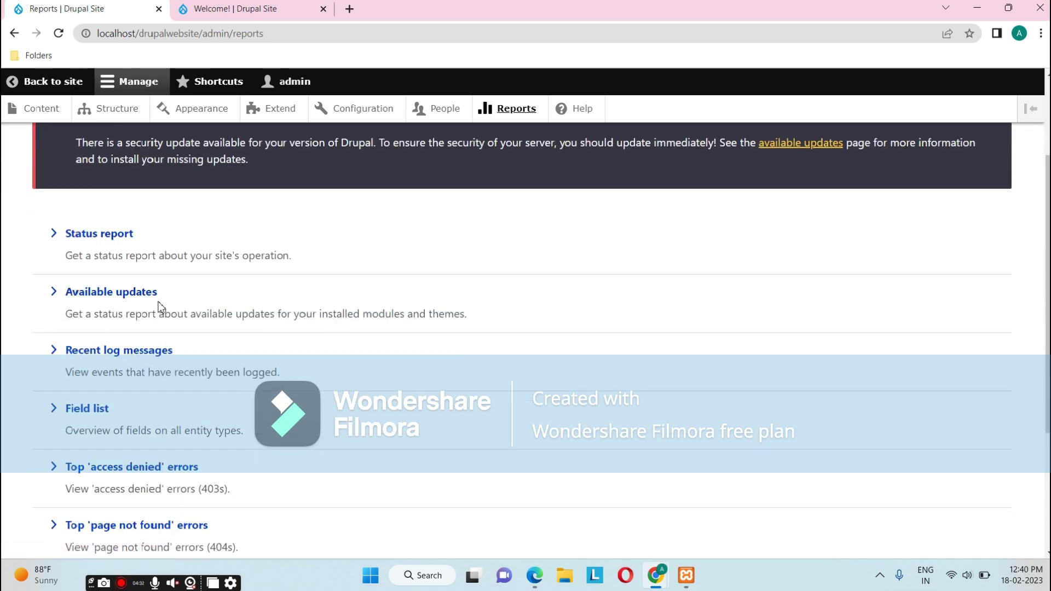
scroll(176, 302, down, 1)
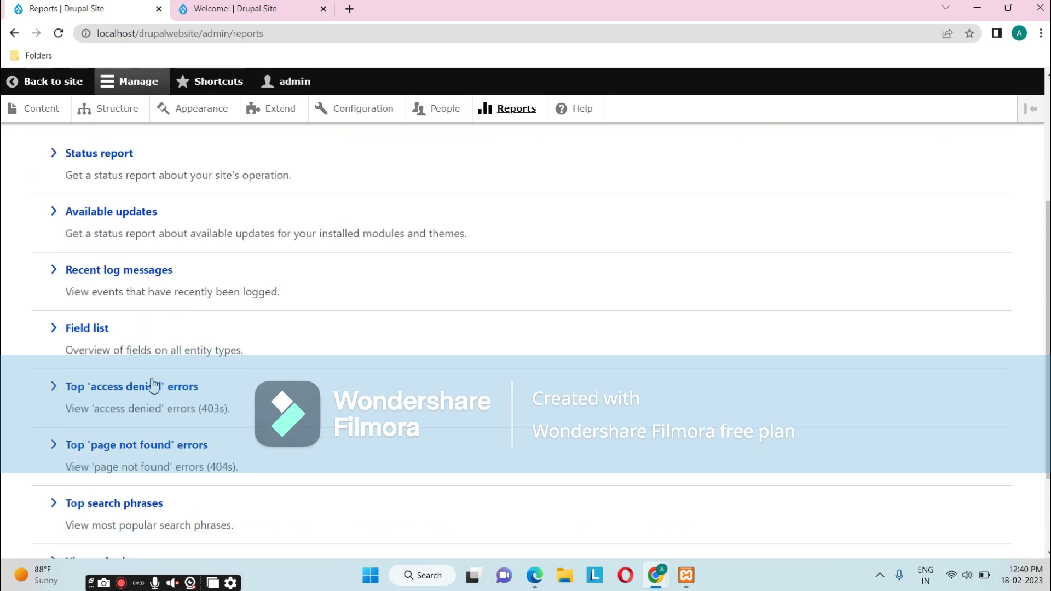
scroll(155, 385, down, 2)
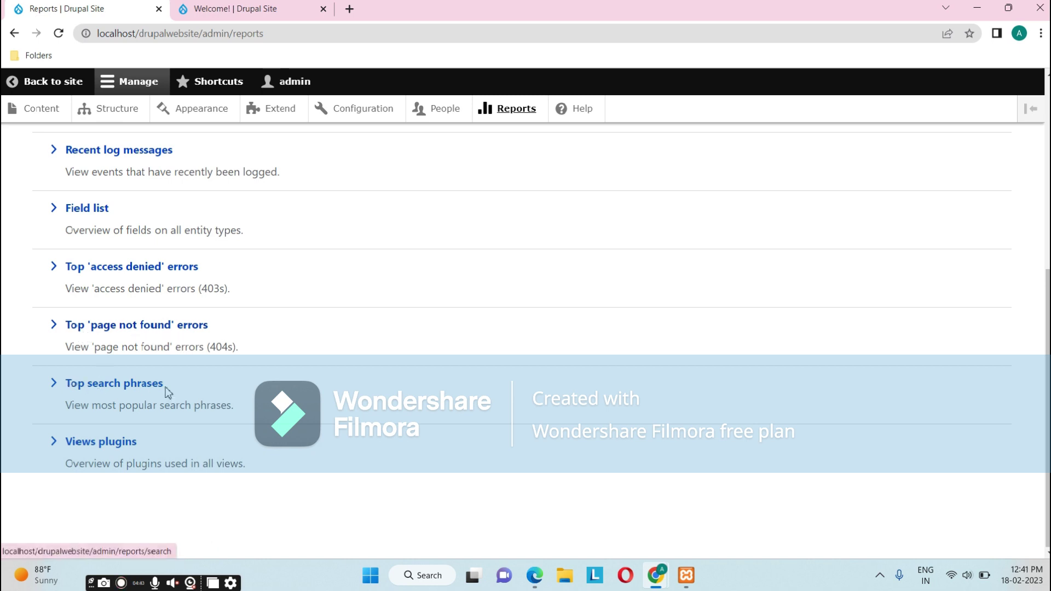
scroll(287, 449, up, 1)
scroll(286, 453, up, 5)
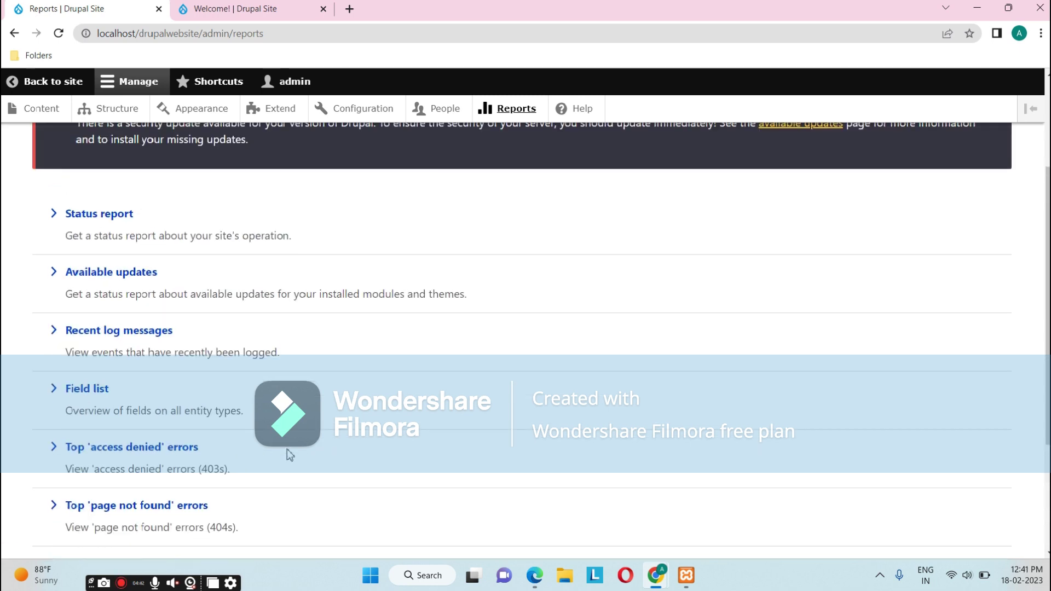
scroll(461, 323, up, 2)
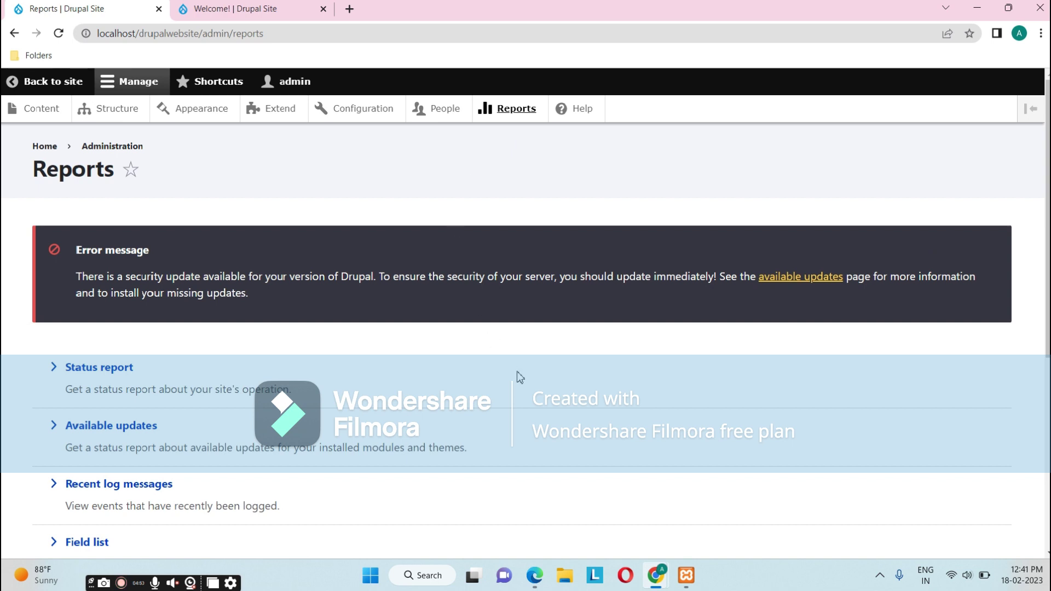
scroll(519, 376, down, 1)
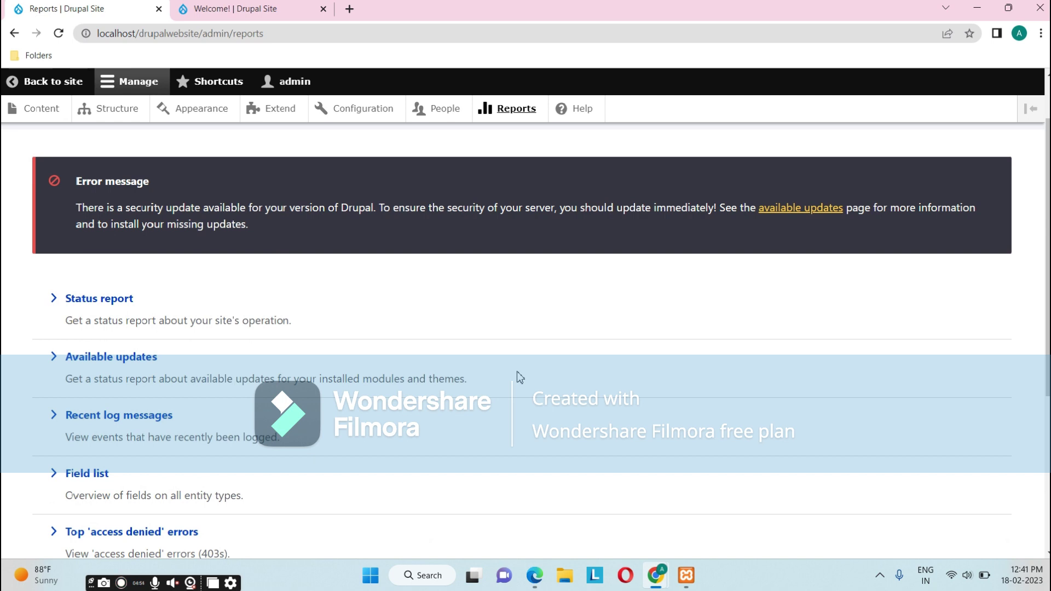
scroll(519, 377, up, 1)
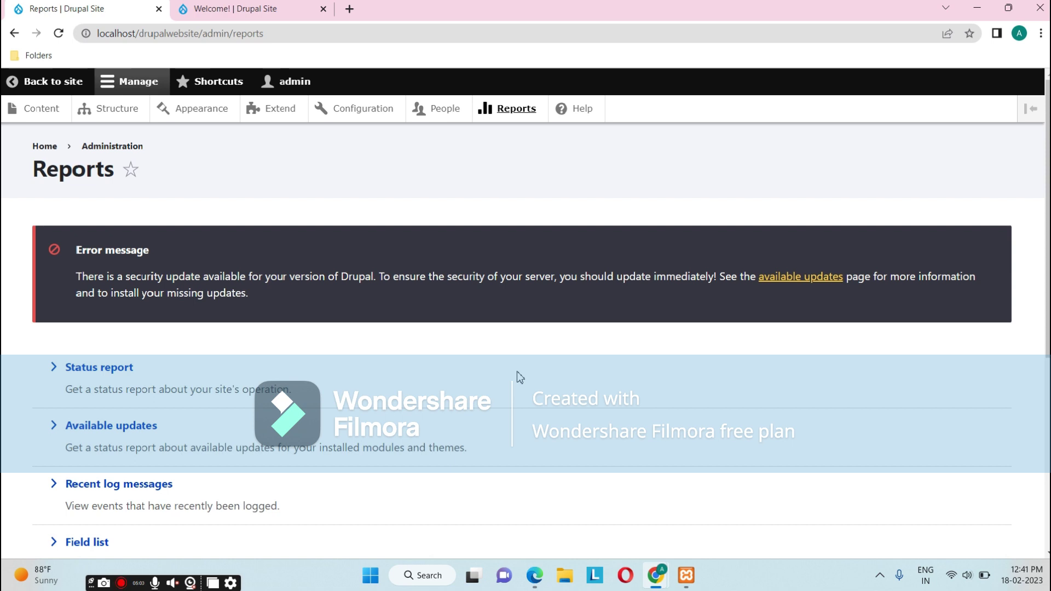
Open the Help page and examine the Getting Started steps and the Module overviews list.
click(579, 110)
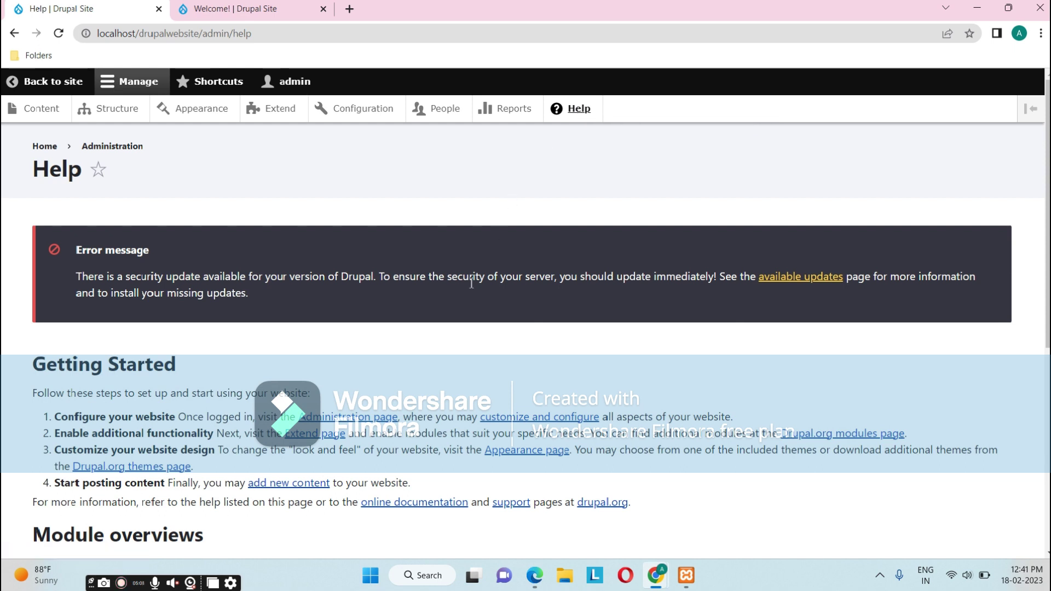
scroll(352, 346, down, 1)
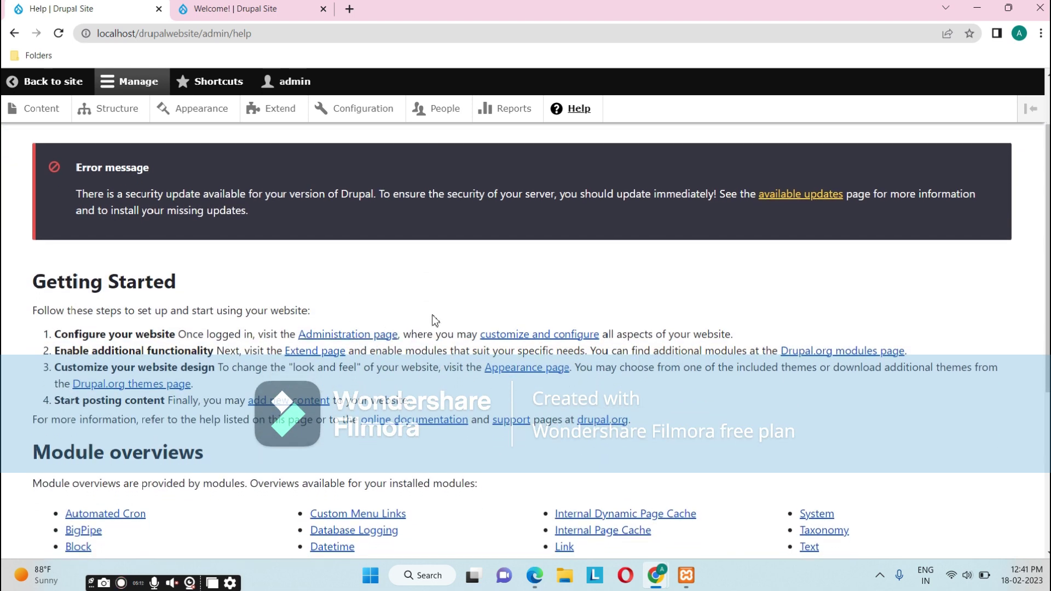
scroll(454, 330, down, 3)
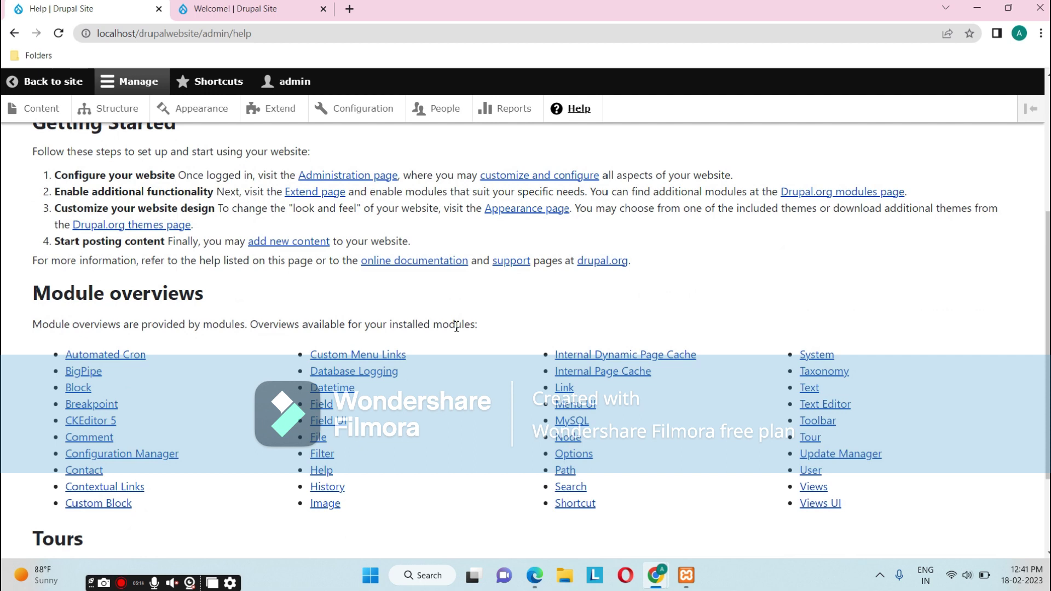
scroll(456, 326, up, 3)
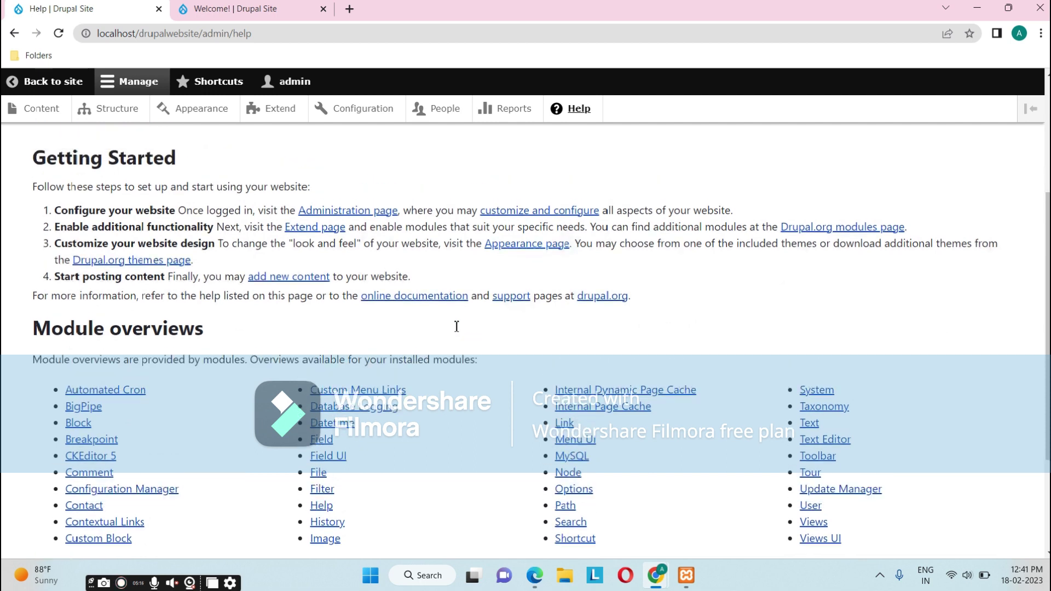
scroll(457, 330, down, 3)
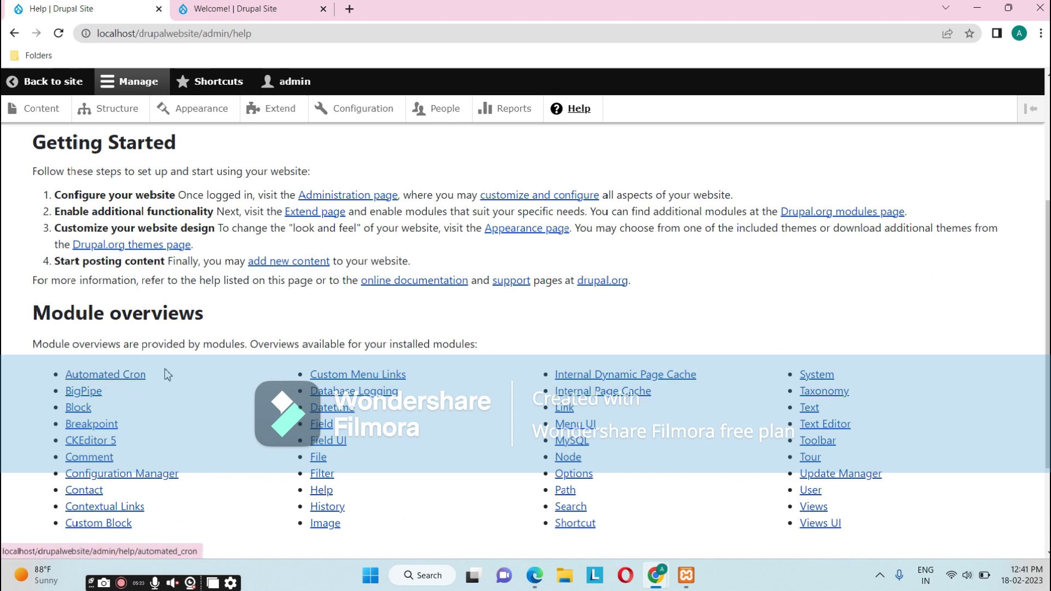
Open the Automated Cron module's help topic, view its About and Uses sections, and return to the Help page.
click(110, 378)
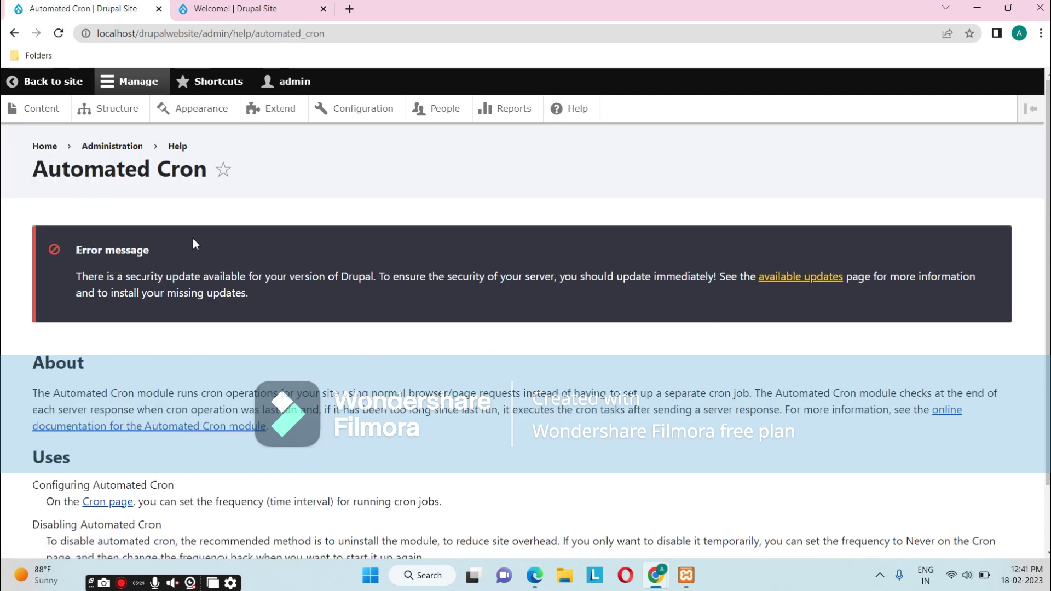
scroll(193, 244, down, 1)
scroll(344, 351, up, 1)
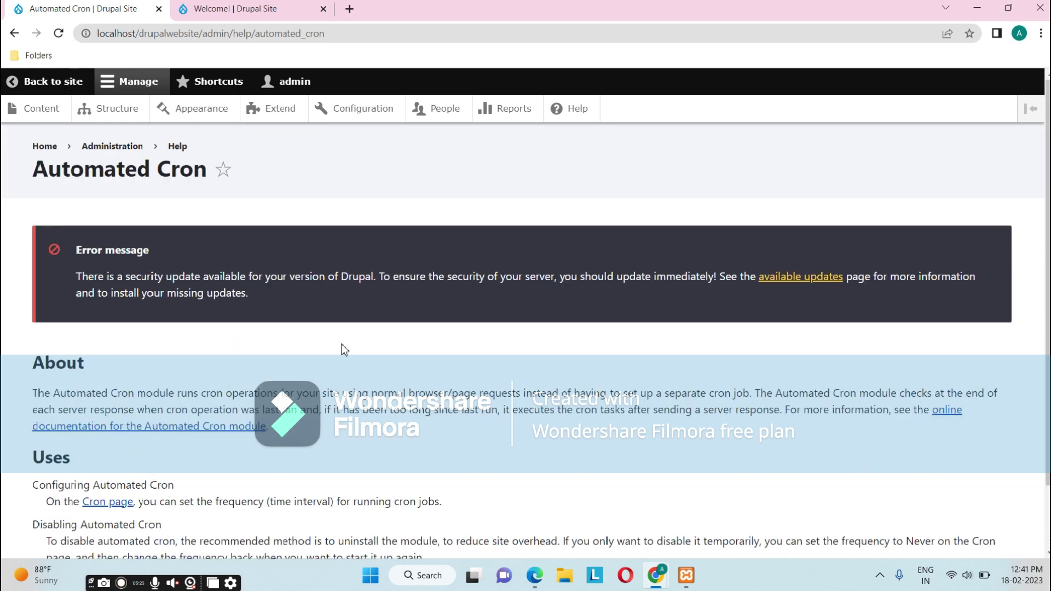
click(13, 34)
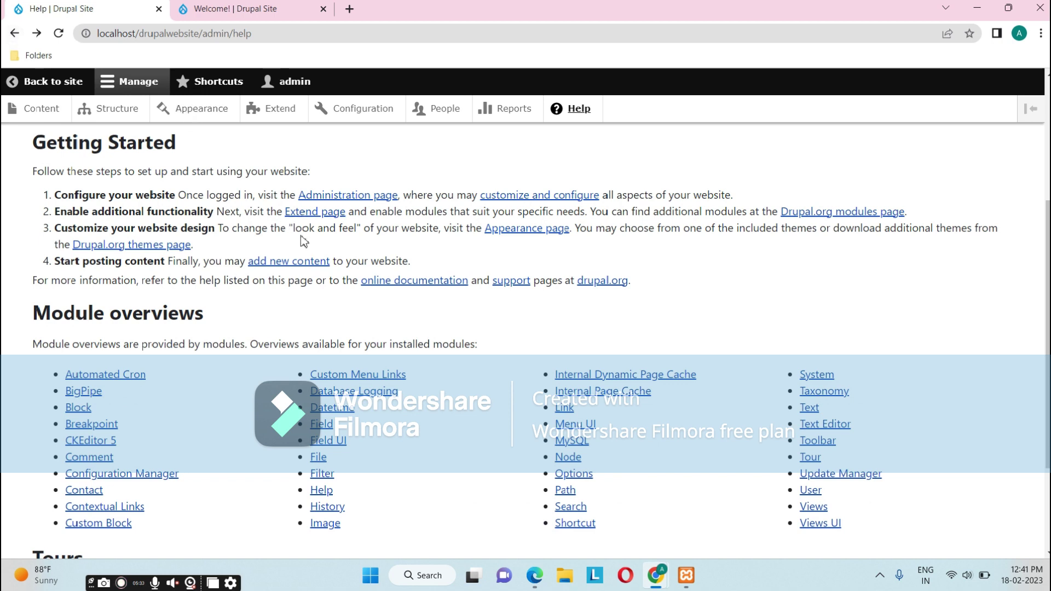
Examine the rest of the Help page down to the Tours section and return to its beginning.
scroll(469, 387, down, 2)
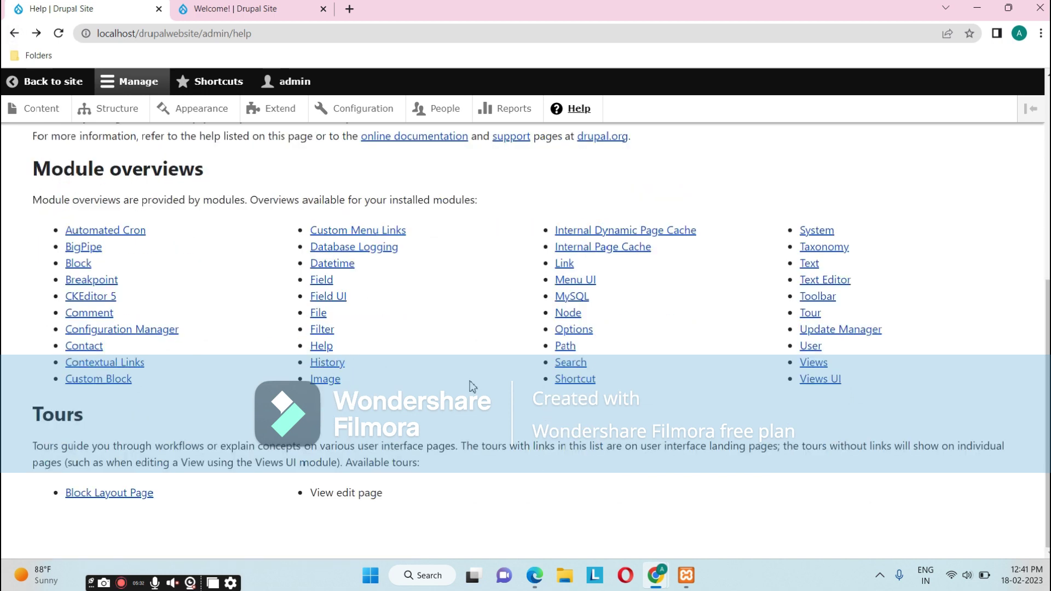
scroll(472, 381, up, 5)
scroll(471, 381, up, 1)
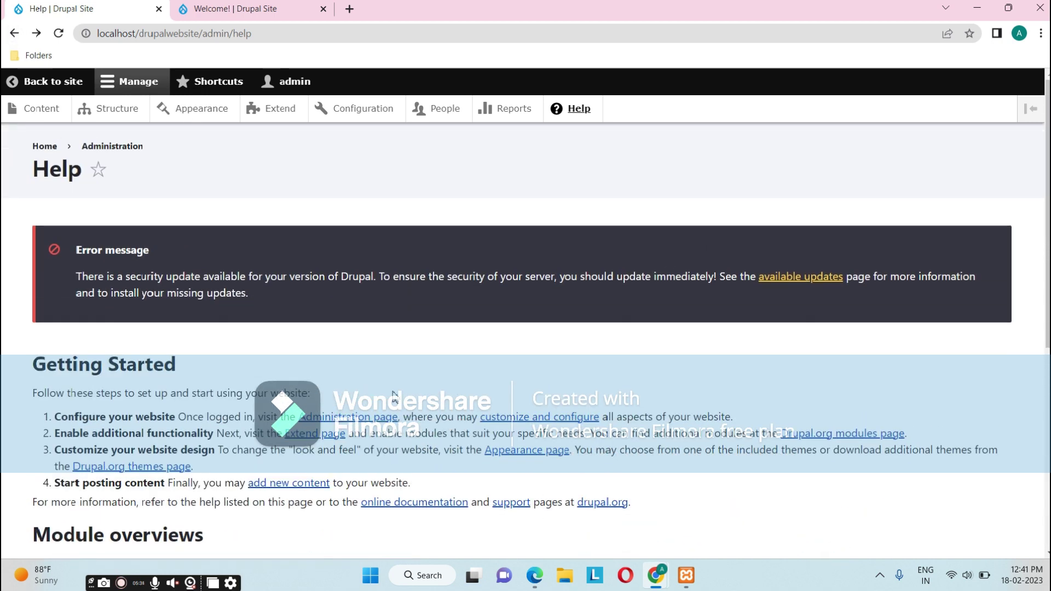
scroll(432, 438, down, 5)
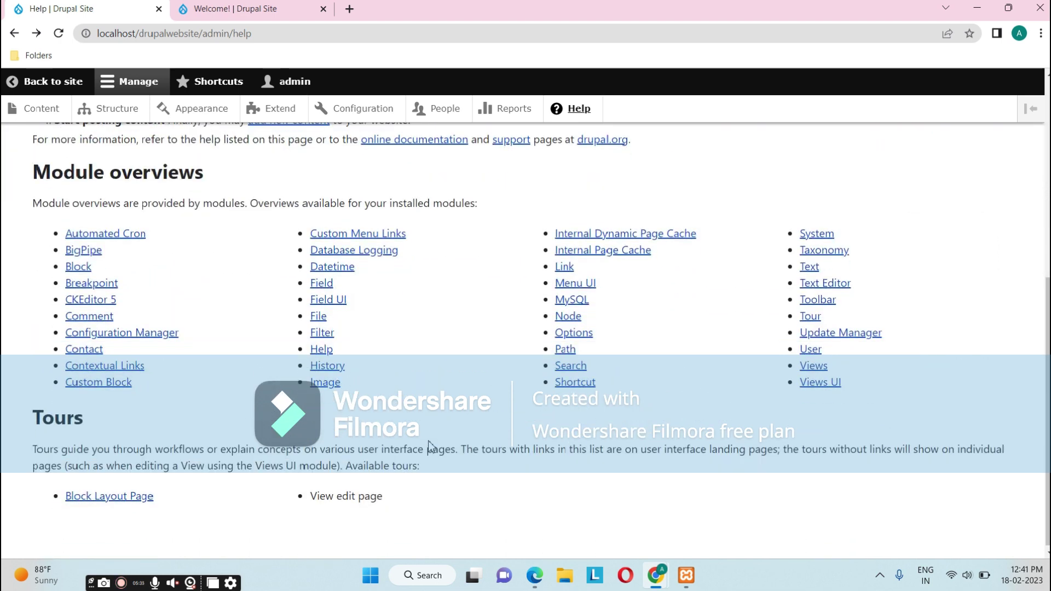
scroll(430, 447, up, 5)
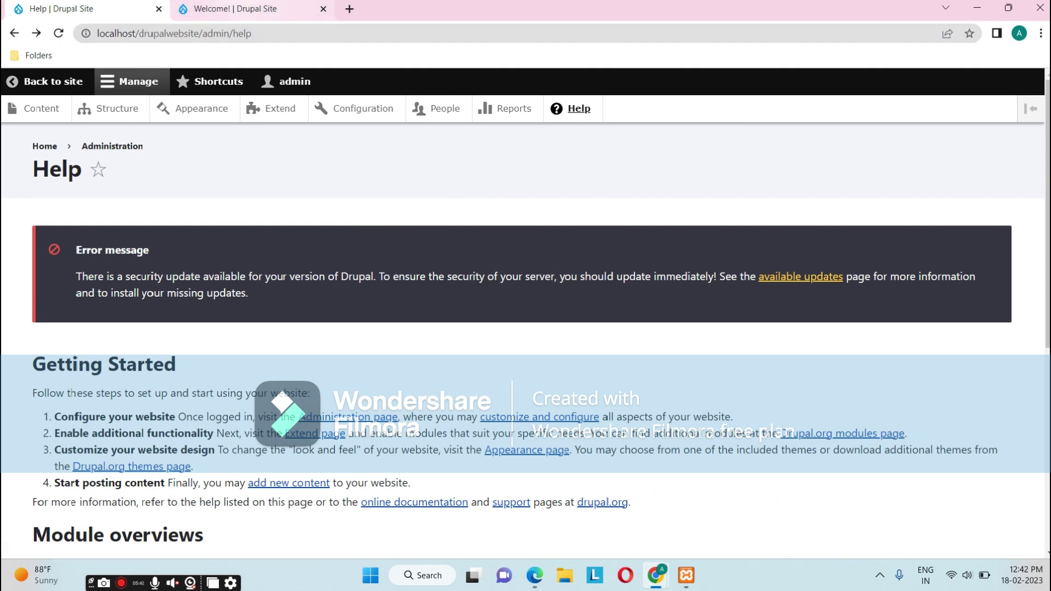
Switch to the site's Welcome page and view the contextual options of the My account and Log out menu block.
click(219, 8)
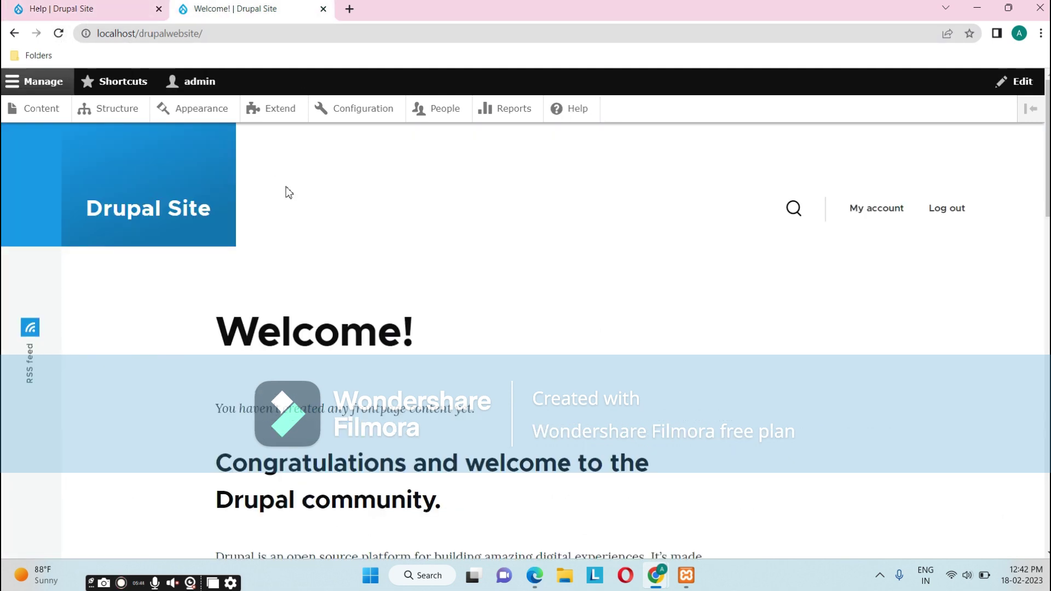
scroll(526, 320, down, 3)
scroll(524, 320, up, 3)
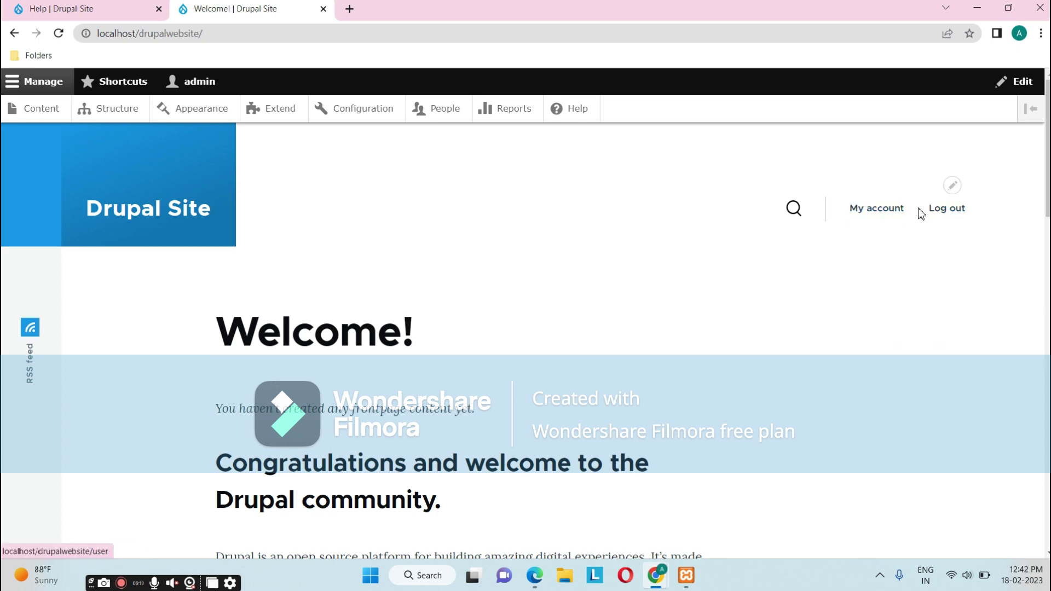
click(953, 188)
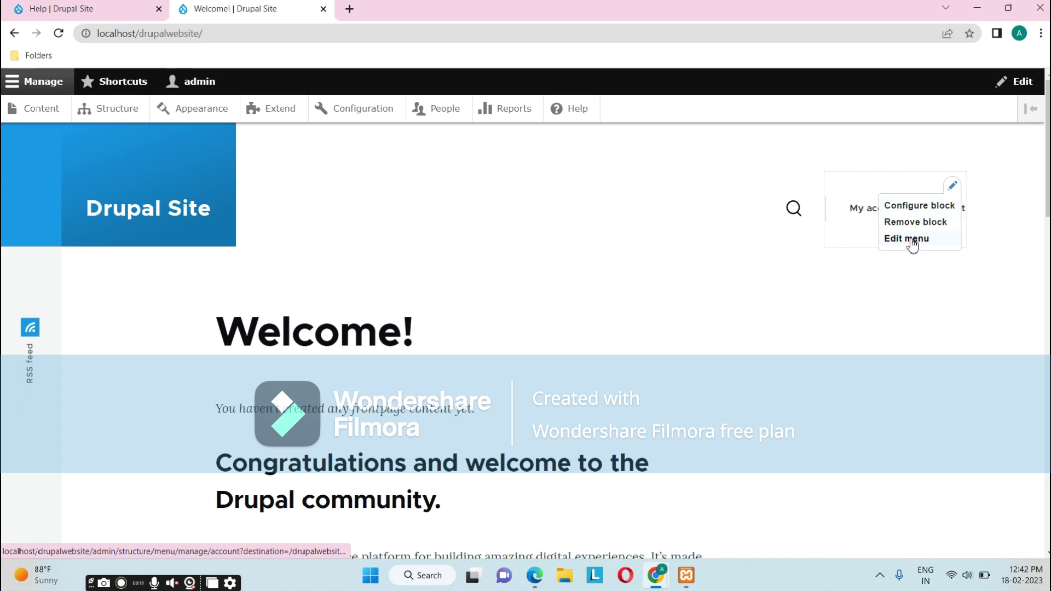
scroll(826, 306, down, 1)
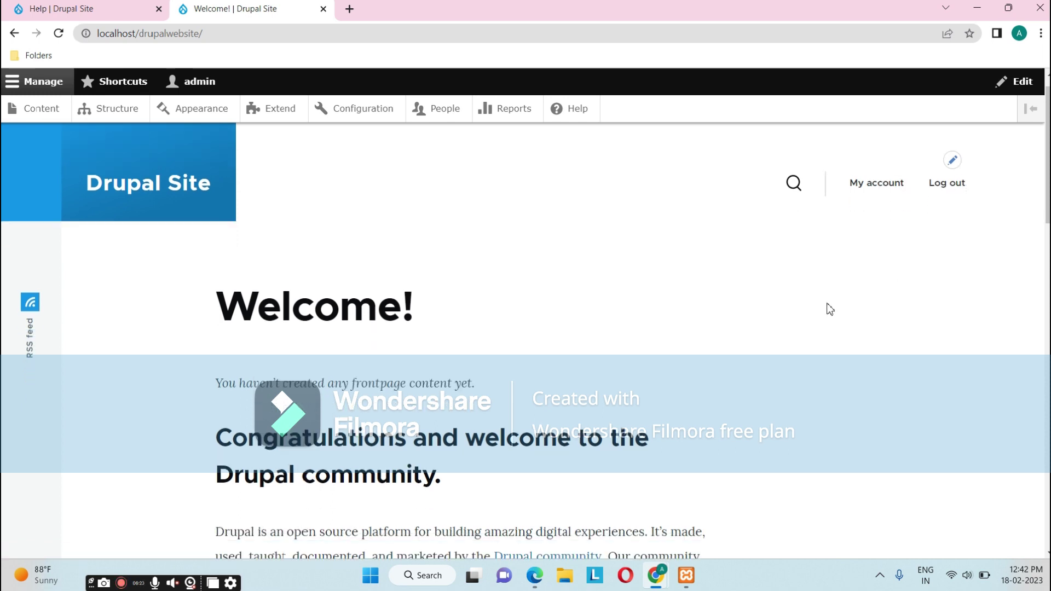
scroll(827, 307, up, 1)
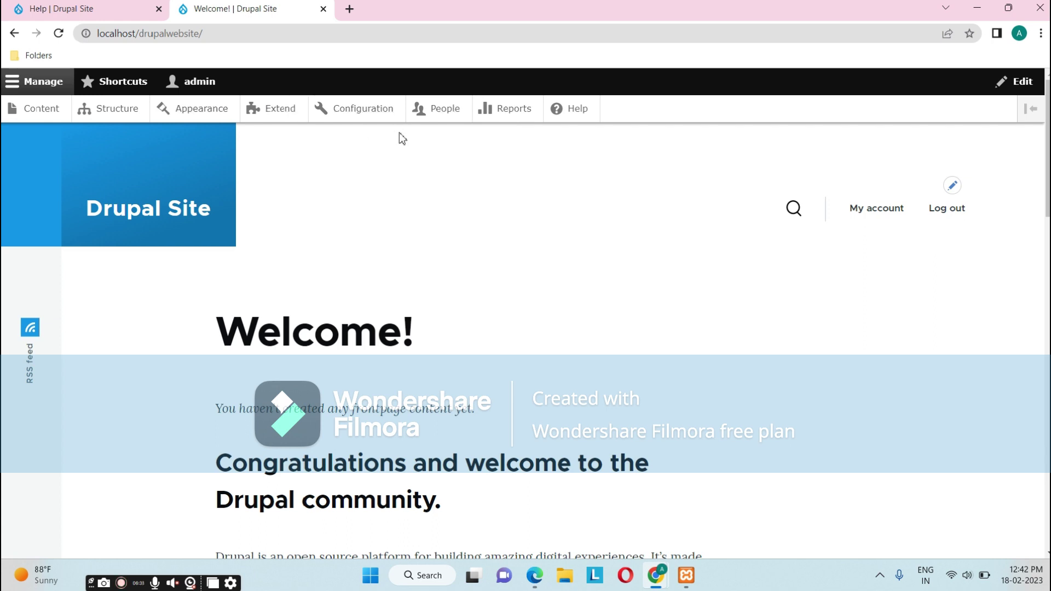
scroll(572, 278, down, 2)
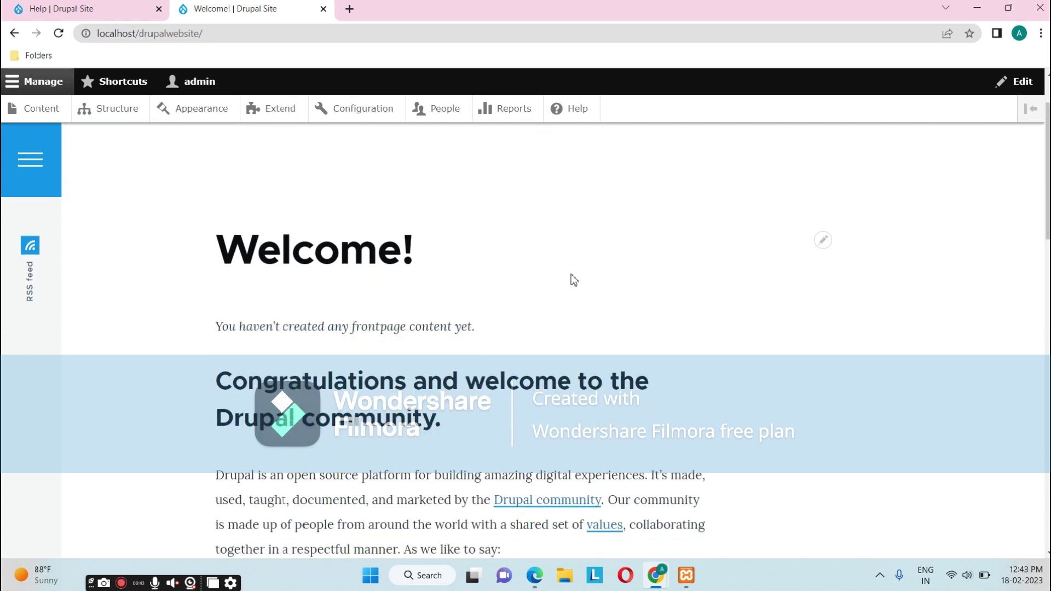
scroll(570, 278, up, 2)
scroll(539, 360, down, 5)
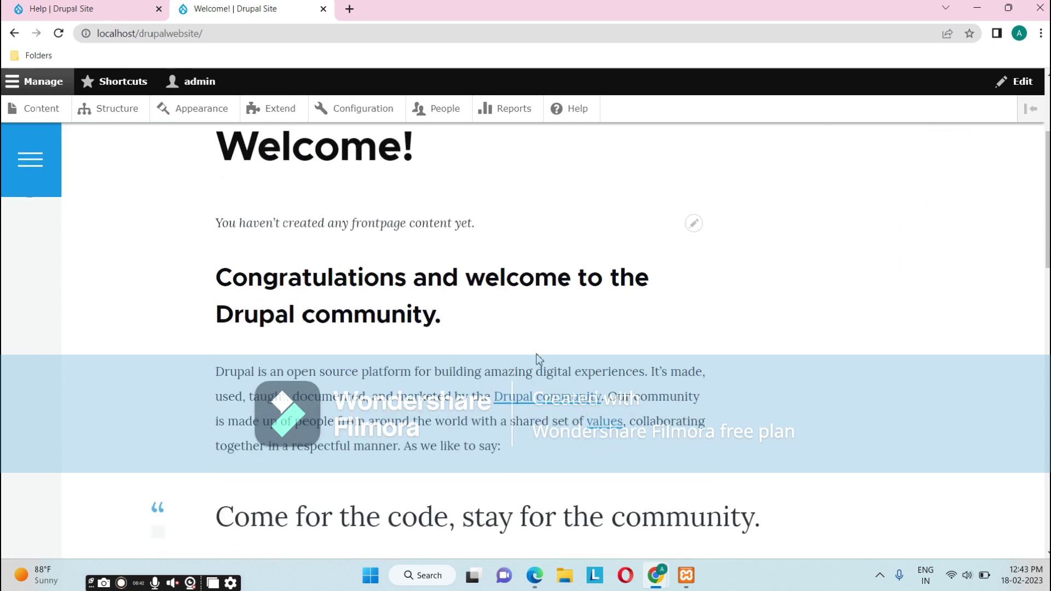
scroll(539, 360, up, 5)
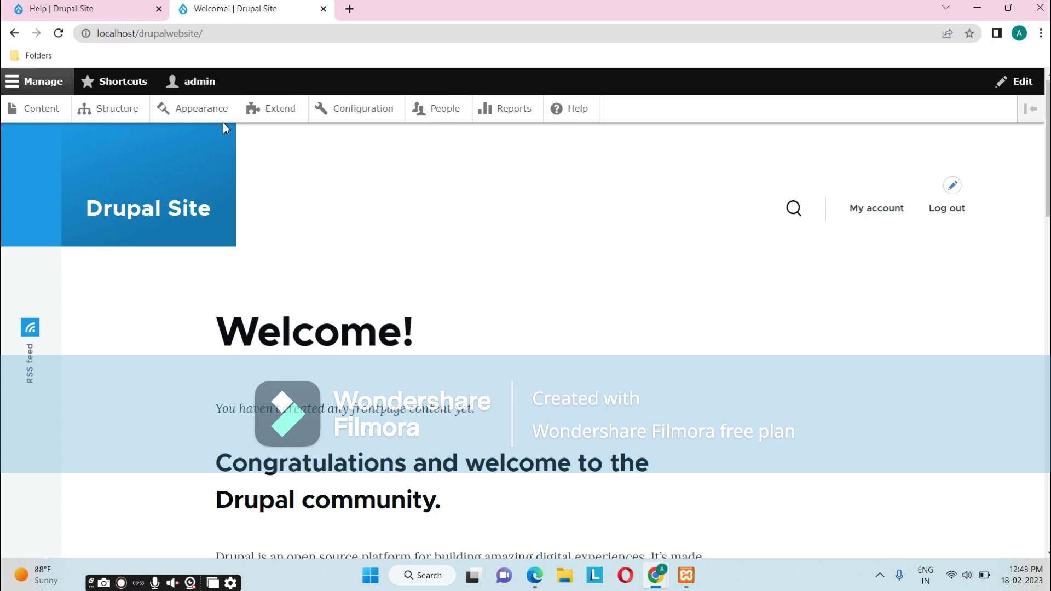
scroll(284, 284, down, 1)
scroll(284, 284, up, 1)
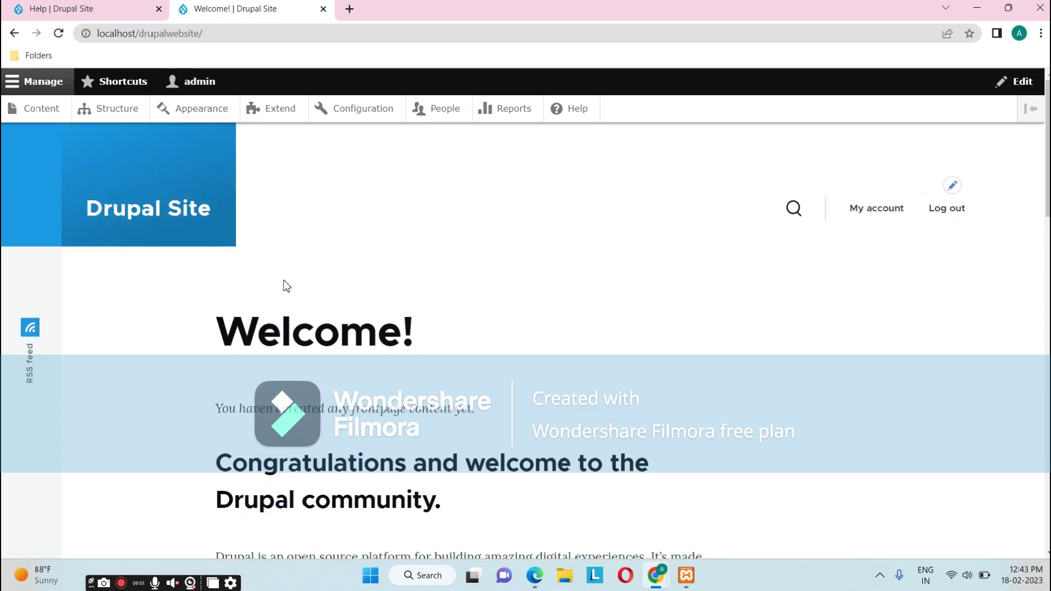